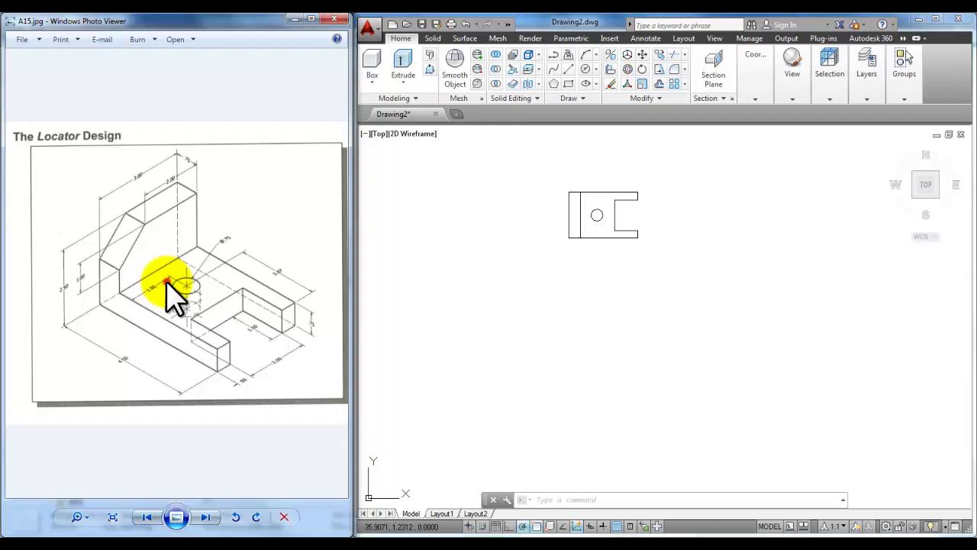
Examine the dimensions of the Locator Design reference drawing, including the base, slot, hole and chamfered upright.
scroll(150, 281, "up", 2)
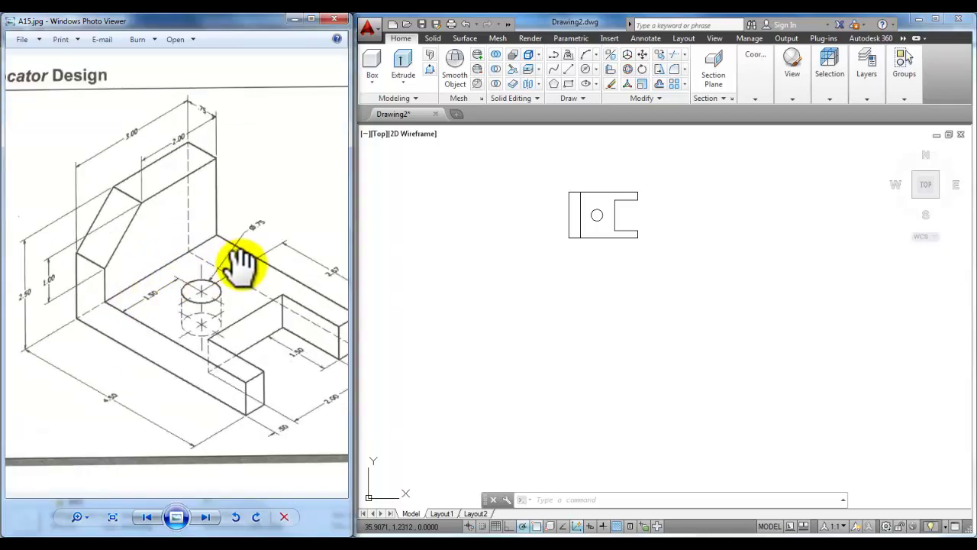
left_click_drag(241, 264, 197, 252)
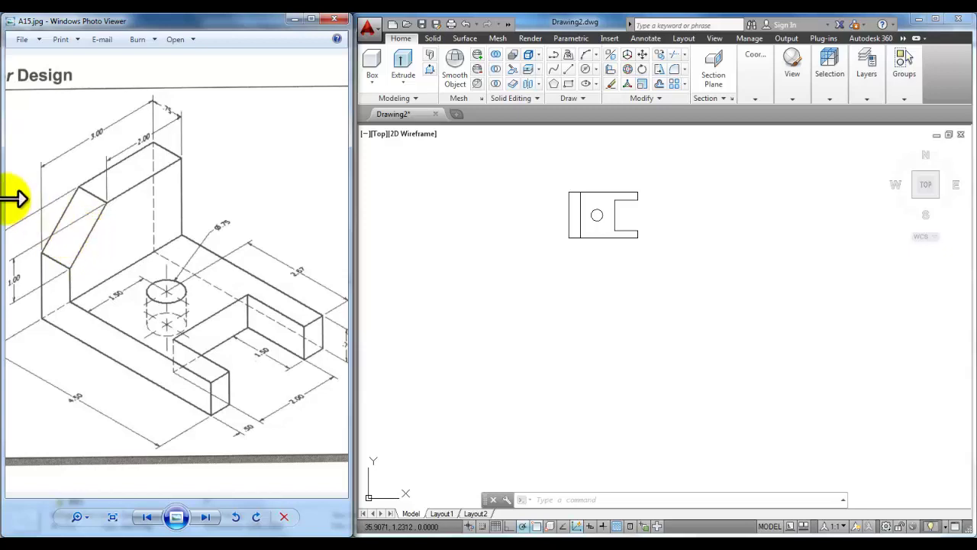
scroll(130, 303, "down", 1)
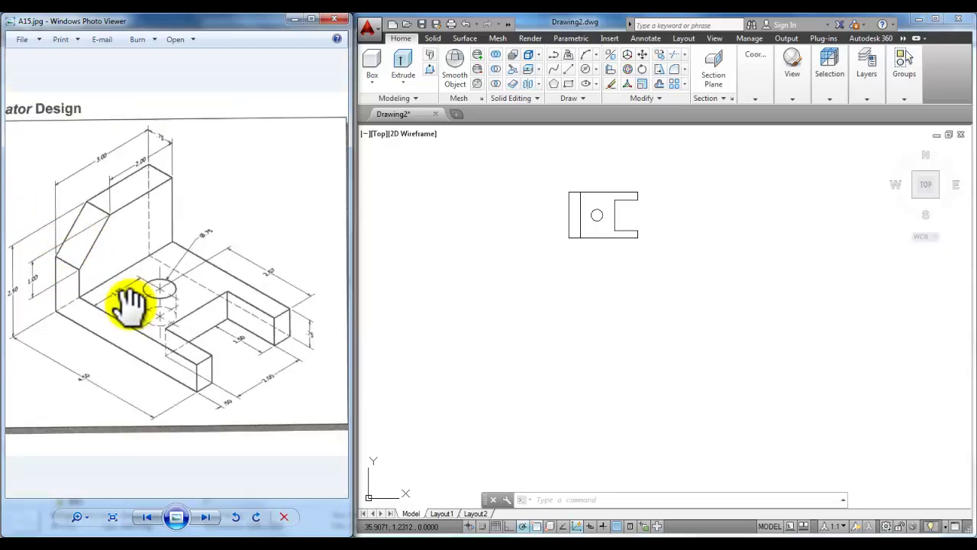
mouse_move(140, 301)
left_mouse_down()
mouse_move(160, 301)
mouse_move(152, 305)
left_mouse_up()
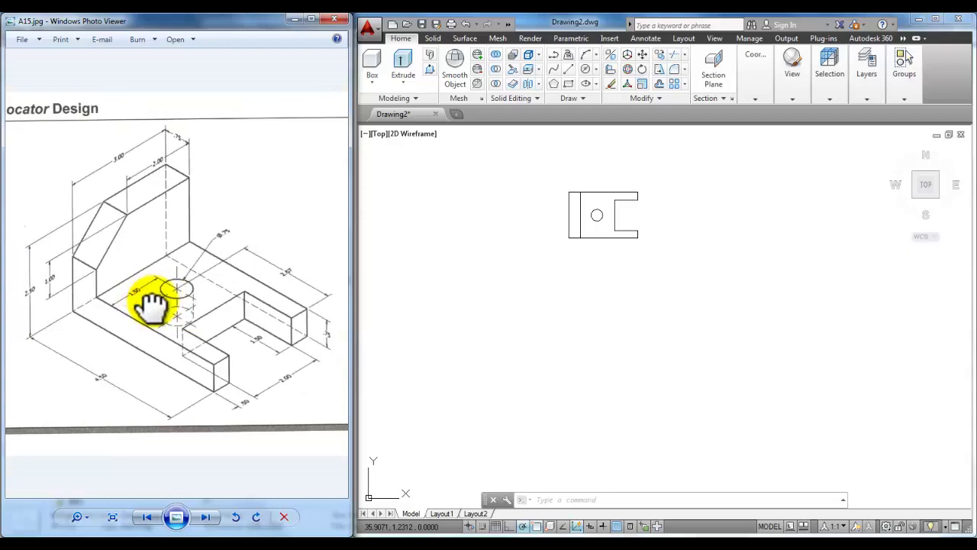
right_click(247, 179)
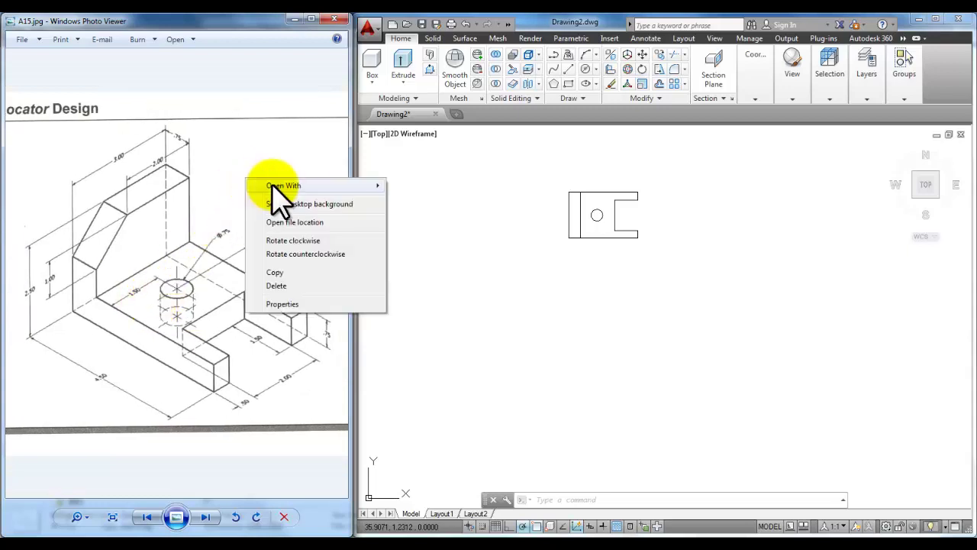
mouse_move(275, 187)
left_click(456, 374)
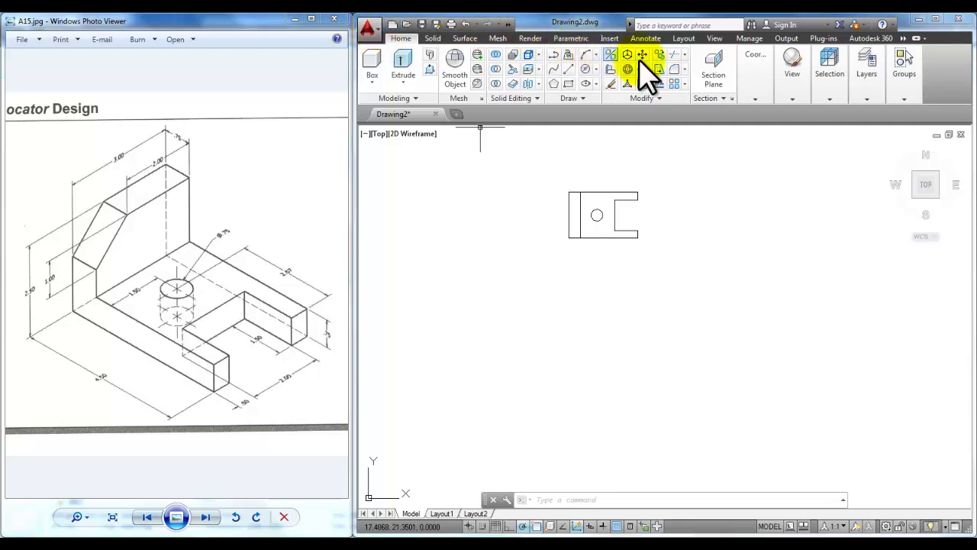
left_click(568, 69)
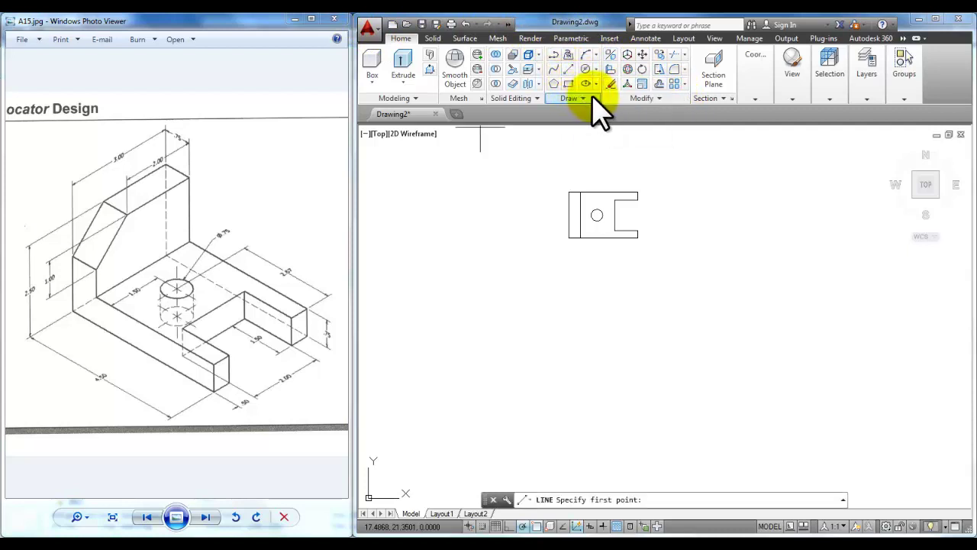
left_click(593, 97)
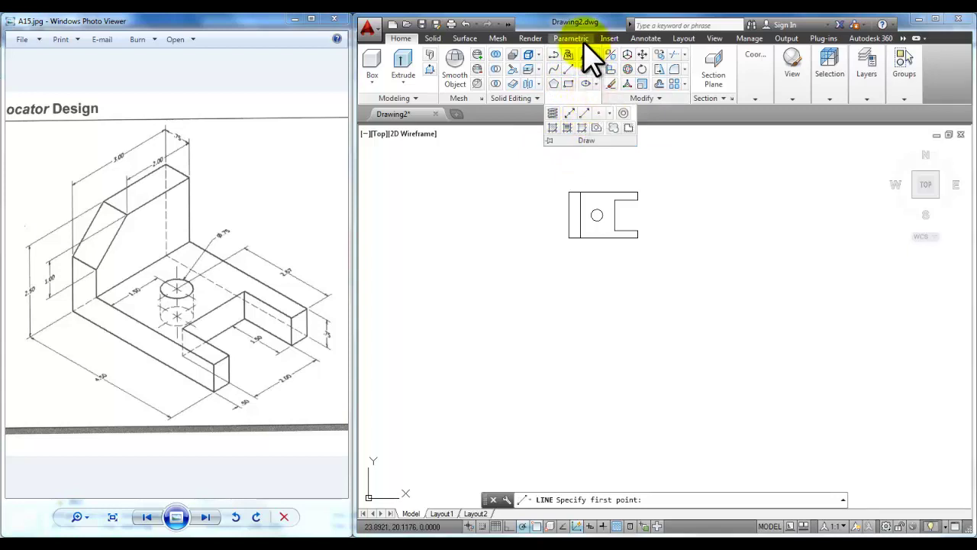
left_click(508, 24)
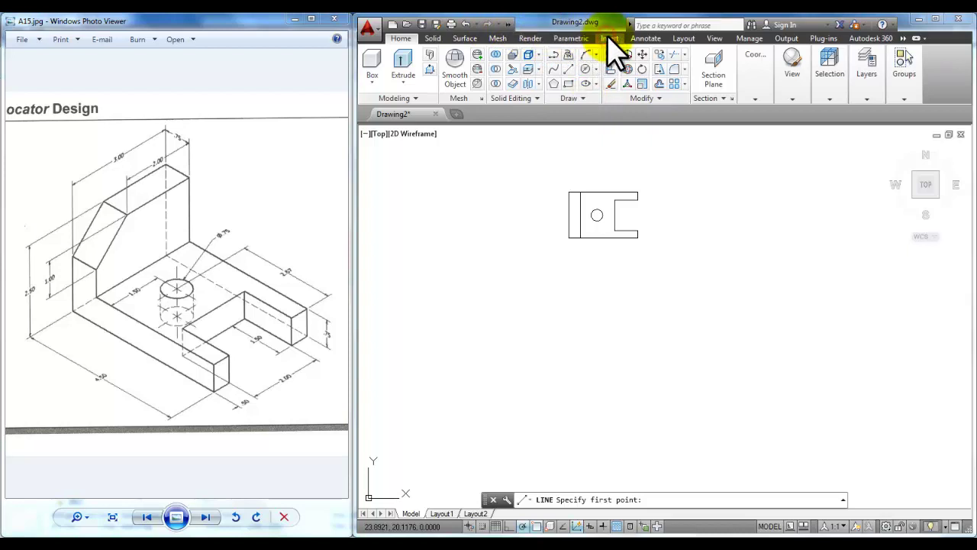
left_click(618, 39)
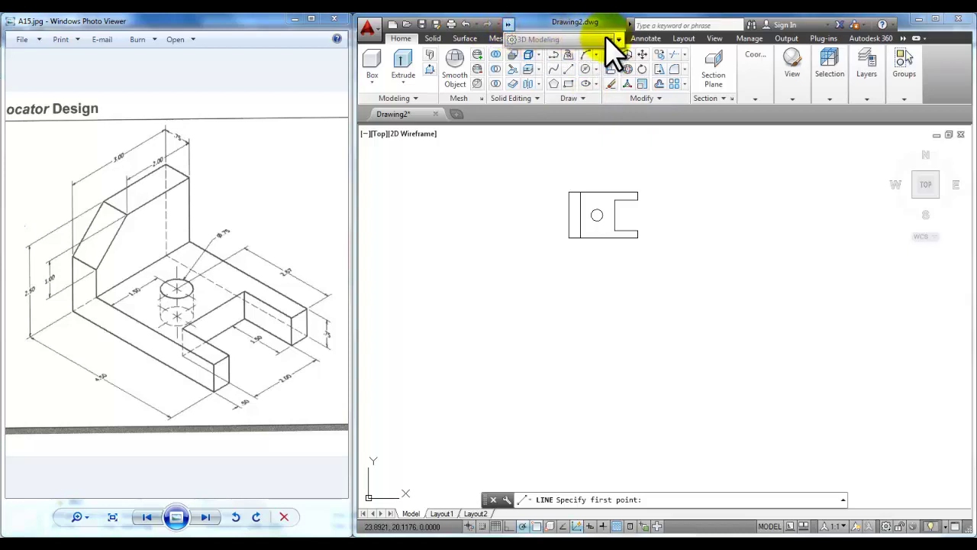
left_click(607, 50)
key("Escape")
key("Escape")
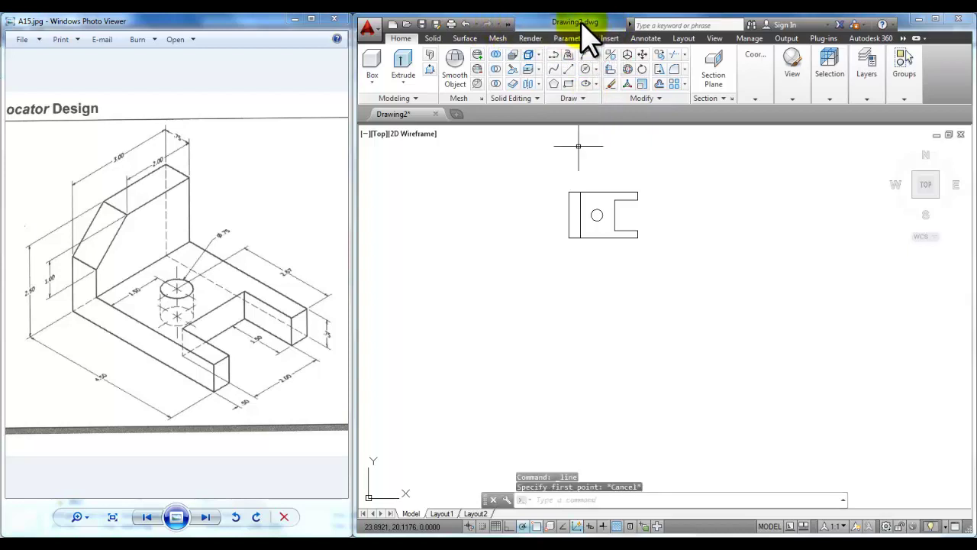
Set the workspace to 3D Modeling.
left_click(509, 23)
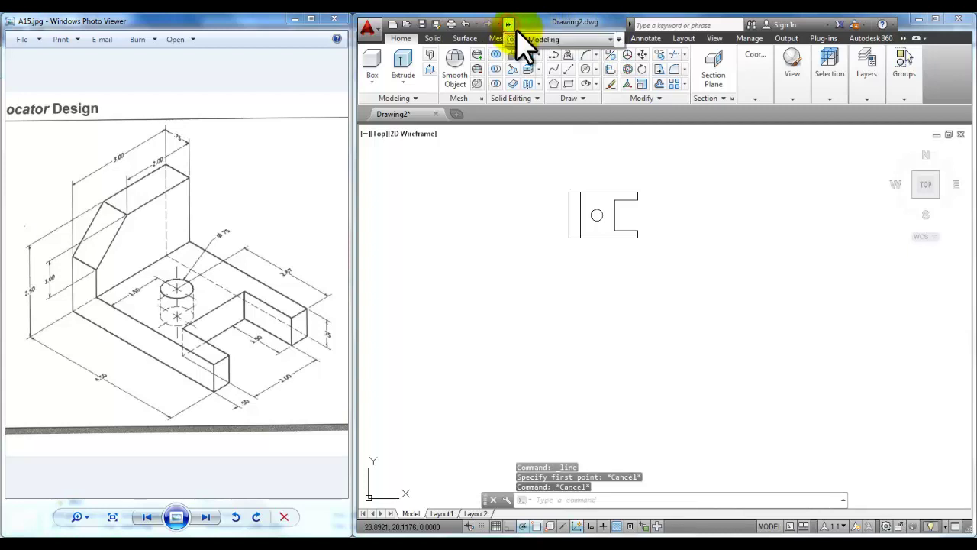
left_click(618, 38)
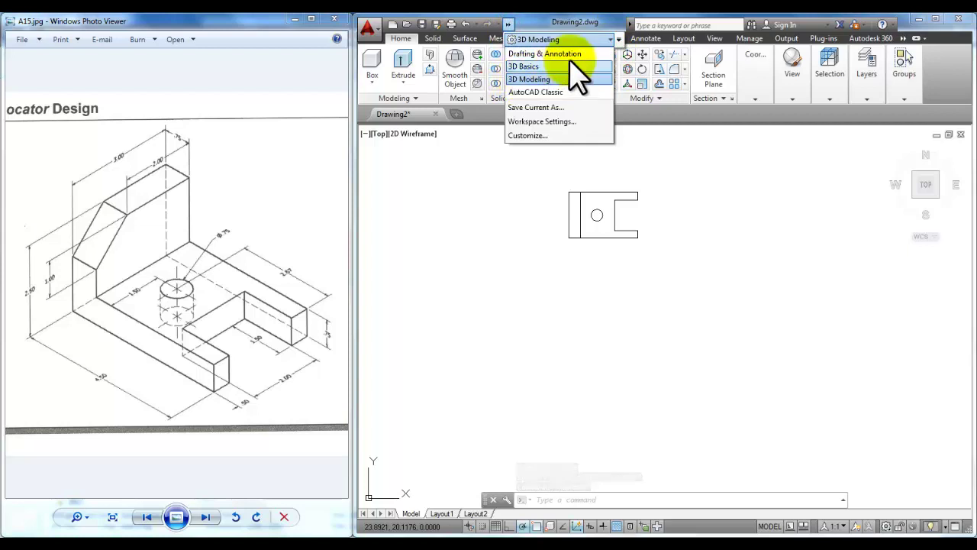
left_click(535, 79)
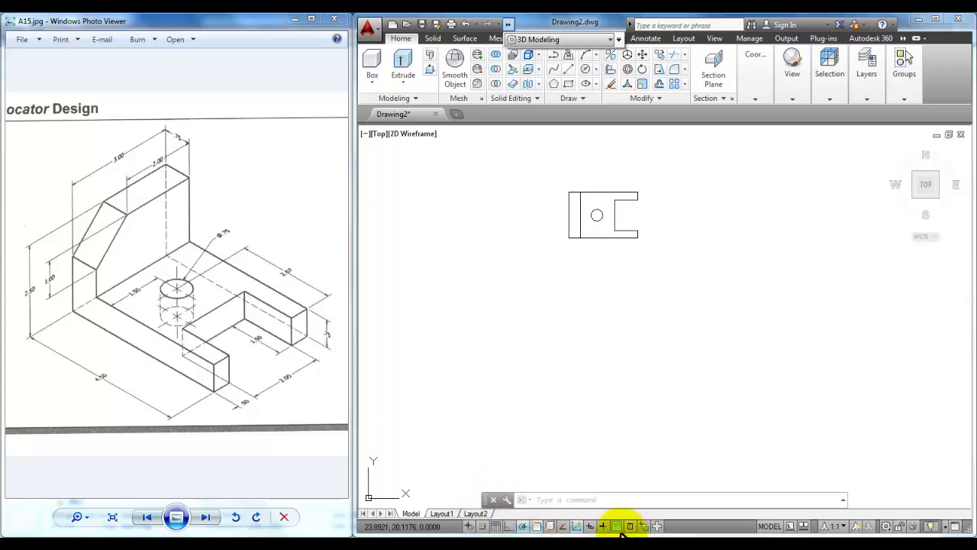
Toggle the grid display and ortho mode, and return to polar tracking.
left_click(495, 527)
left_click(495, 526)
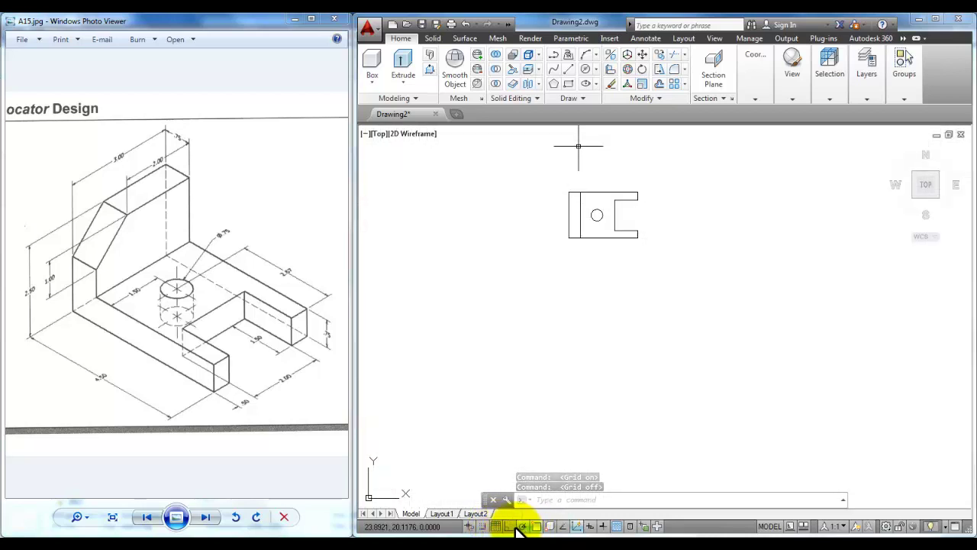
left_click(509, 526)
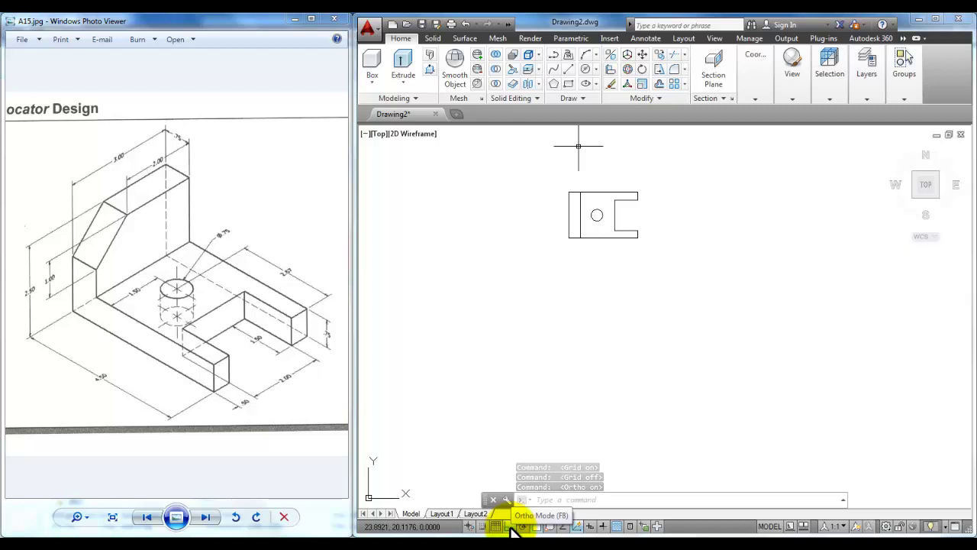
left_click(521, 527)
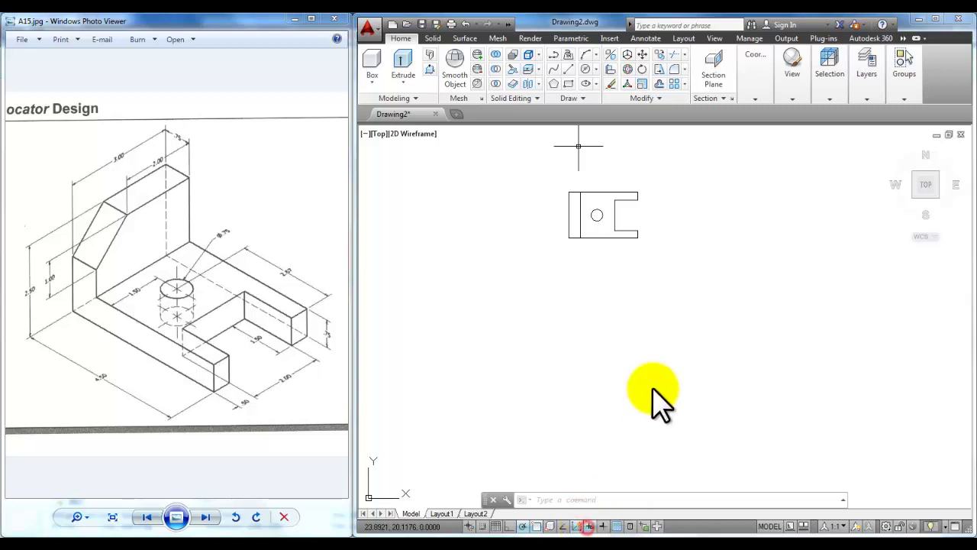
left_click(556, 69)
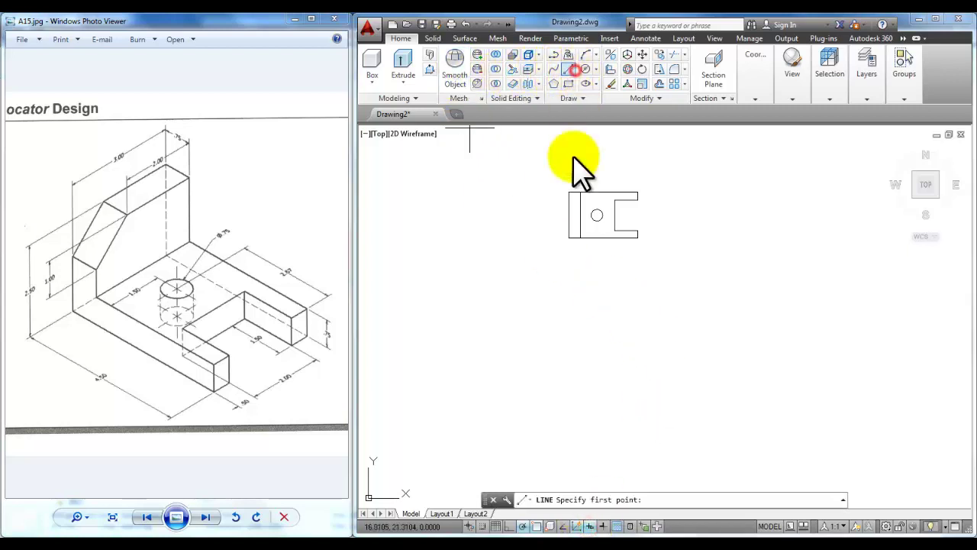
left_click(569, 388)
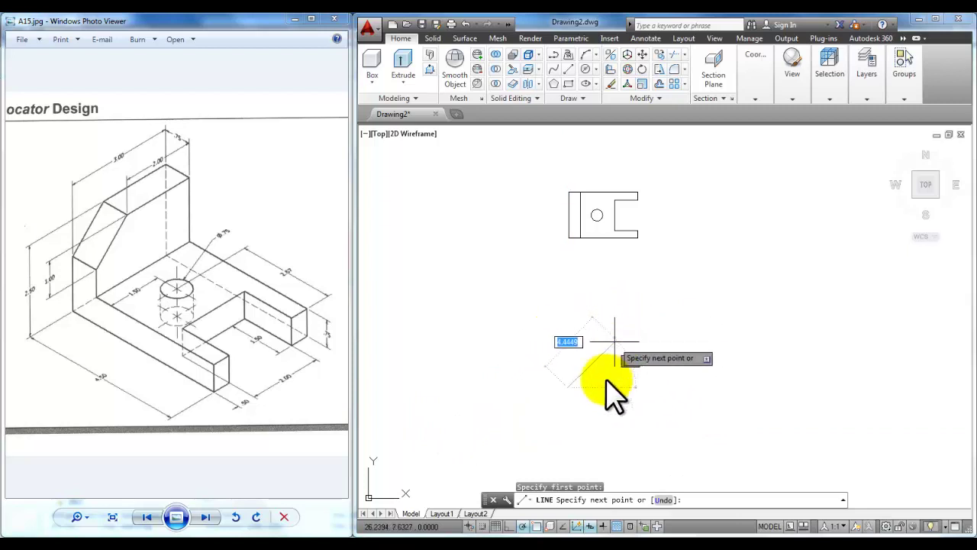
key("Escape")
key("Escape")
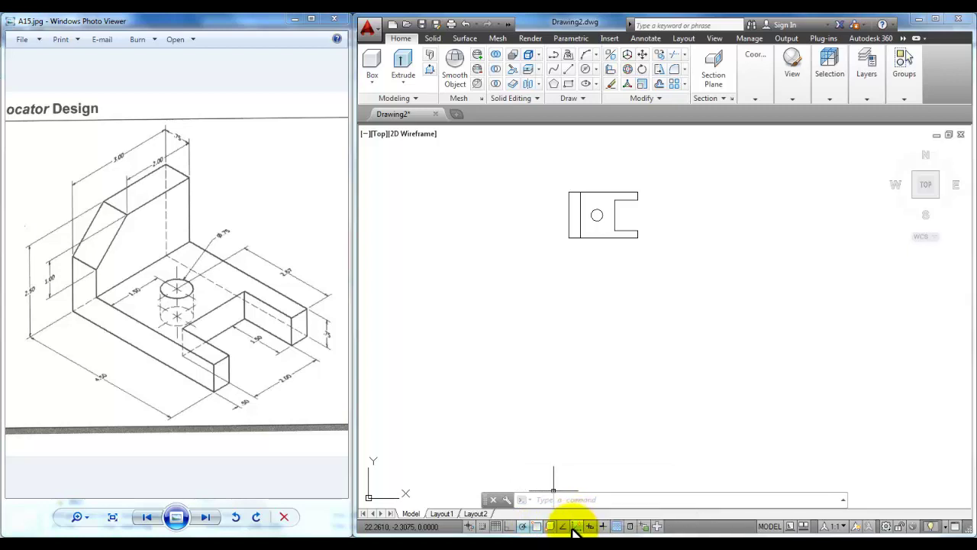
Draw a closed base outline below the existing view with lines 4.5 right, 0.5 up, 1.5 left, 2 up, 1.5 right, 0.5 up, 4.5 left.
left_click(568, 70)
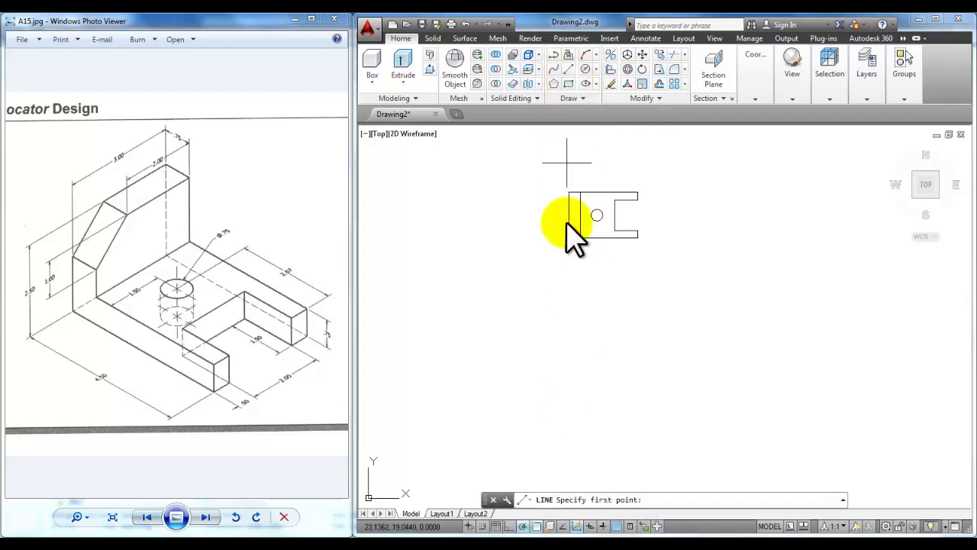
left_click(571, 366)
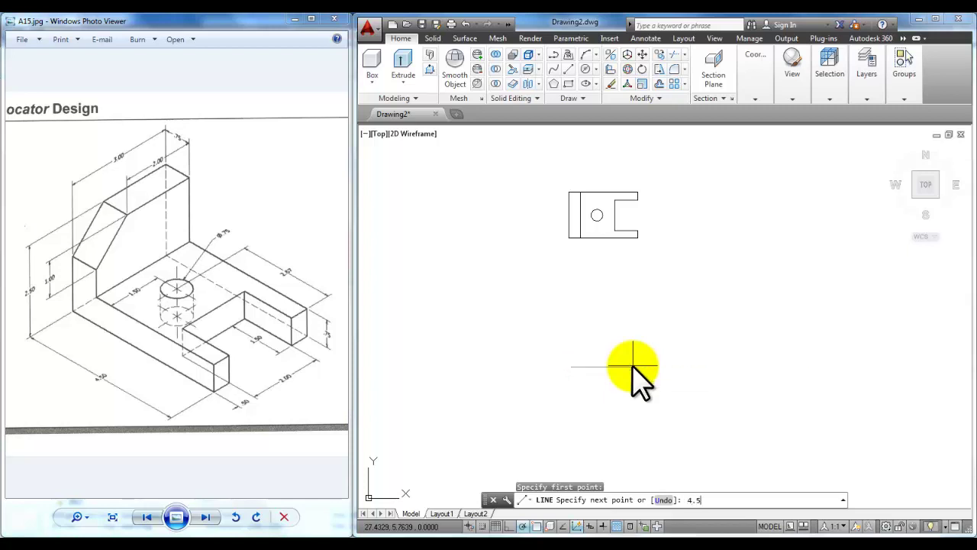
key("Return")
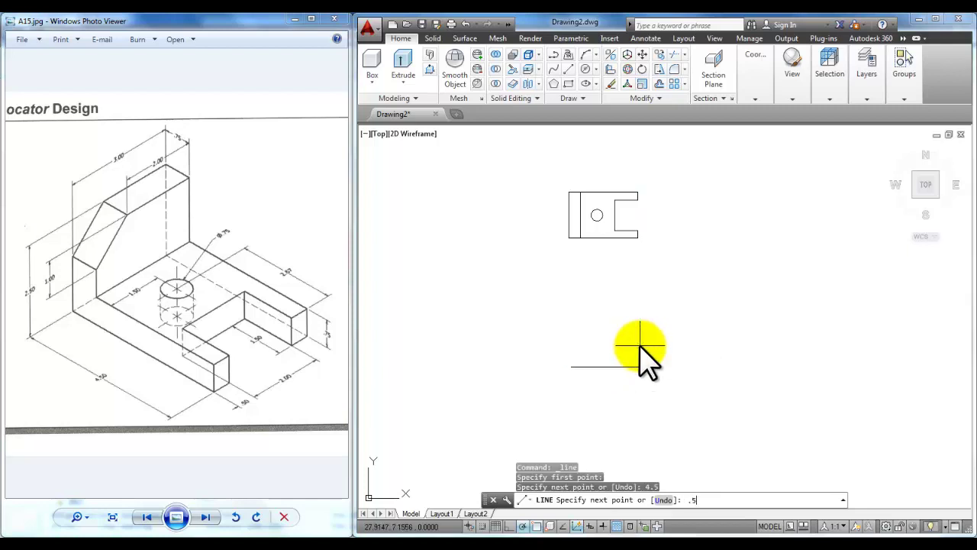
type(".5")
key("Return")
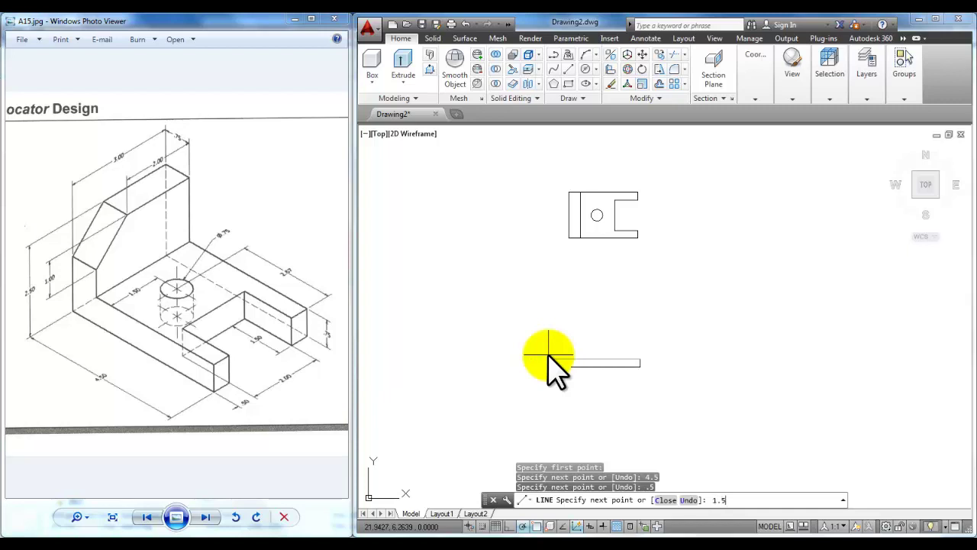
key("Return")
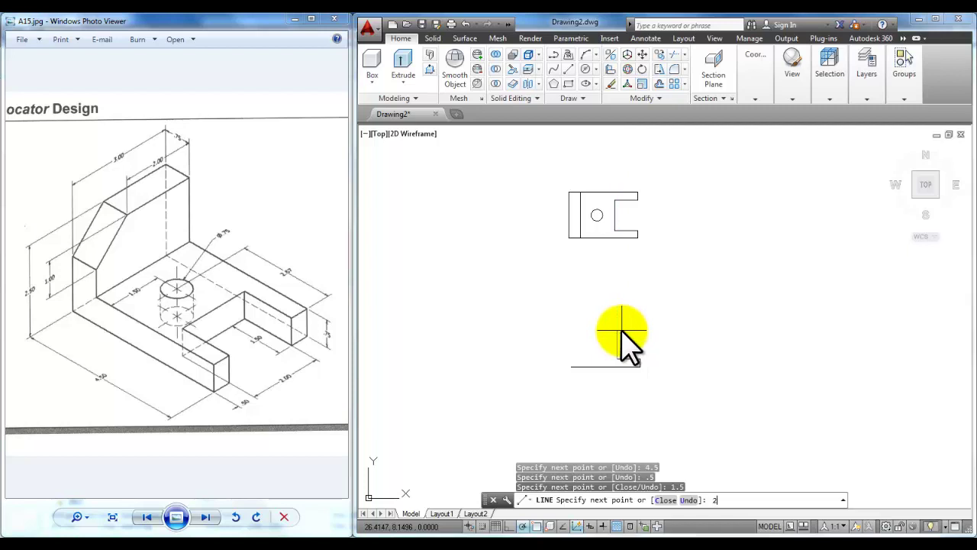
key("Return")
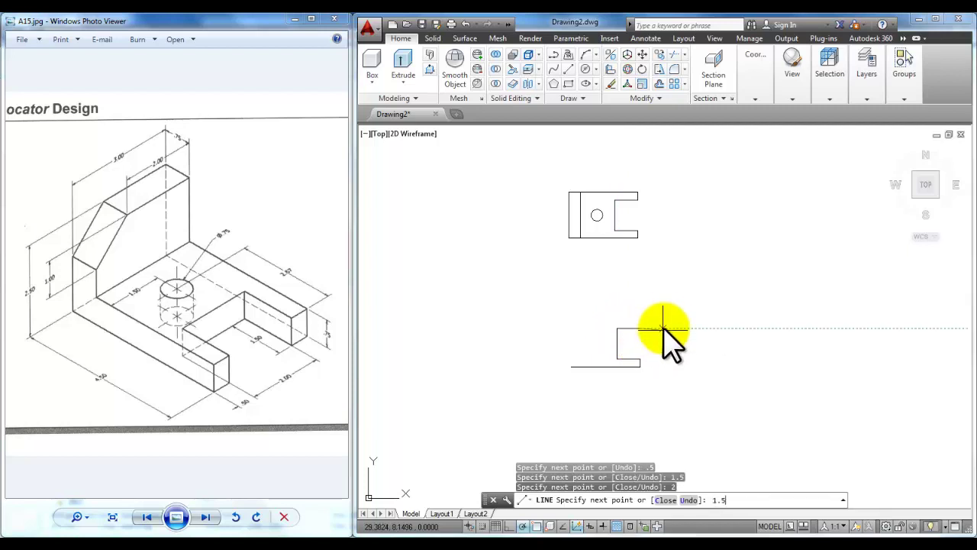
key("Return")
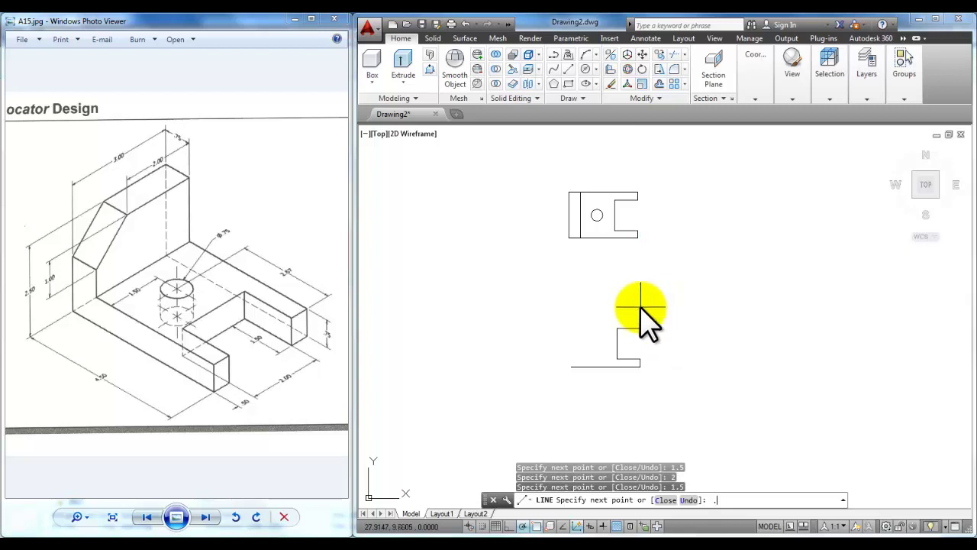
key("Return")
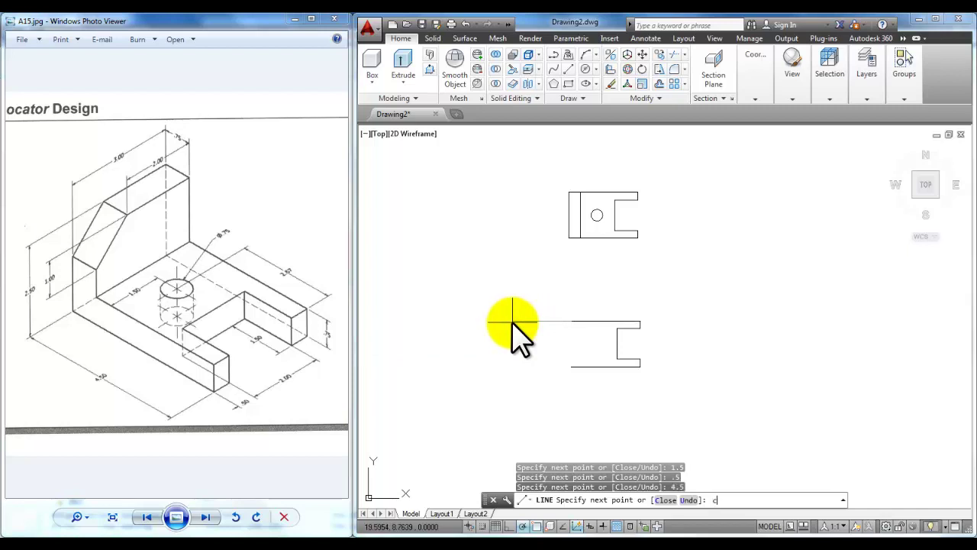
key("Return")
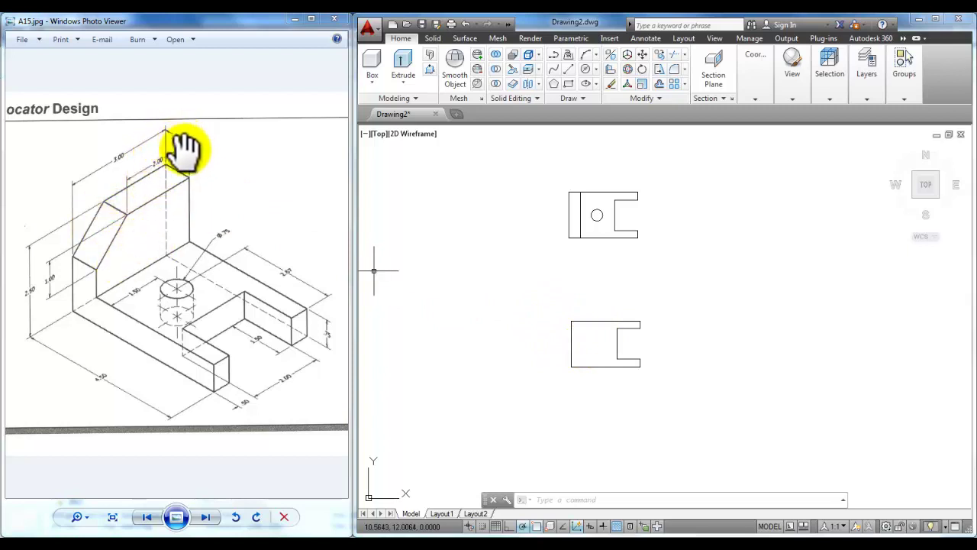
Offset the left edge of the new base outline 0.75 inward to mark the upright's thickness.
left_click(660, 82)
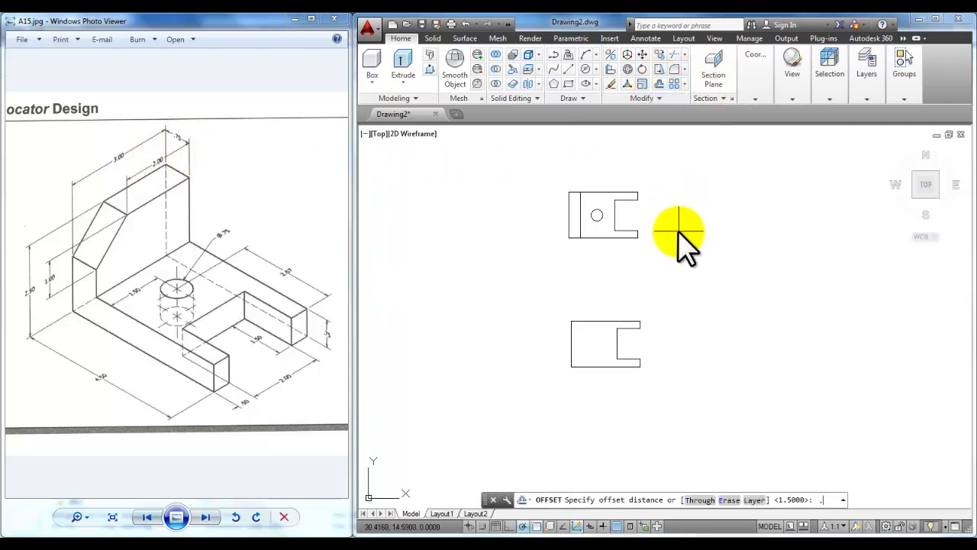
type(".75")
key("Return")
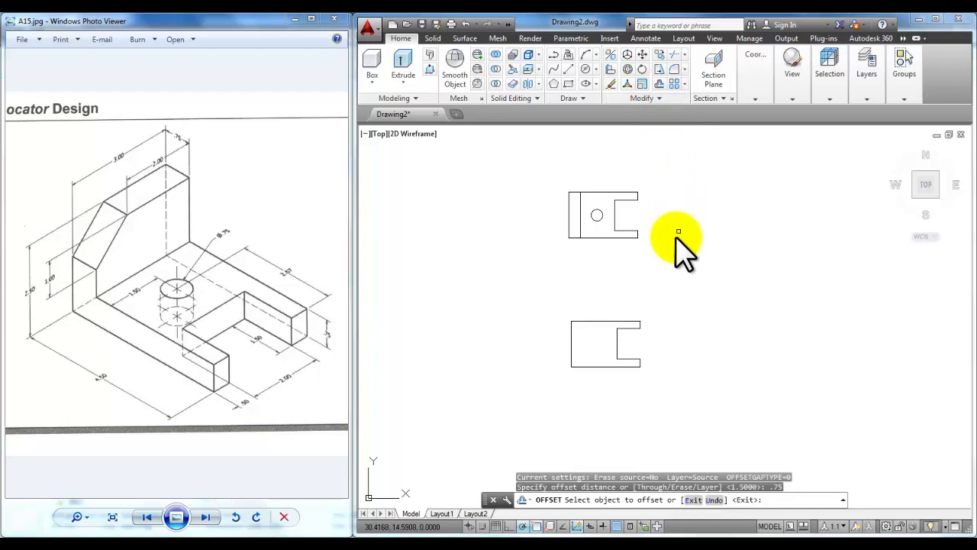
left_click(572, 342)
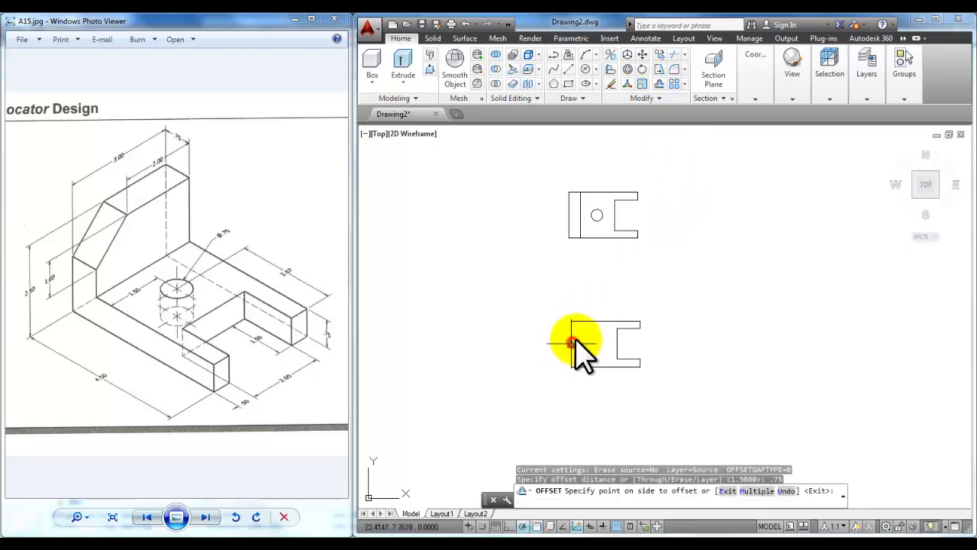
left_click(718, 329)
right_click(628, 252)
left_click(655, 259)
Offset the short end edge of the new outline's upper arm 2.67 inward to locate the hole centre.
scroll(621, 338, "up", 2)
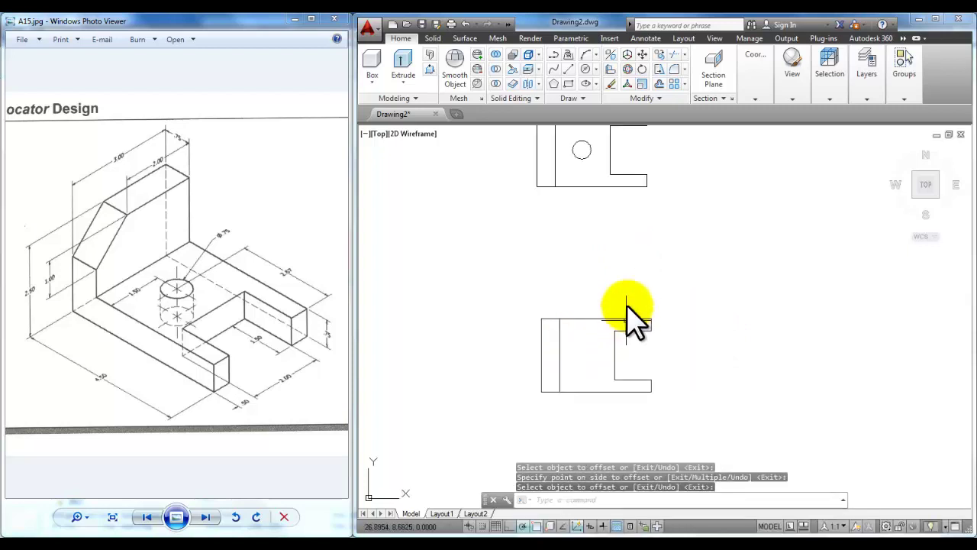
mouse_move(633, 323)
middle_mouse_down()
mouse_move(593, 317)
mouse_move(554, 386)
mouse_move(547, 364)
middle_mouse_up()
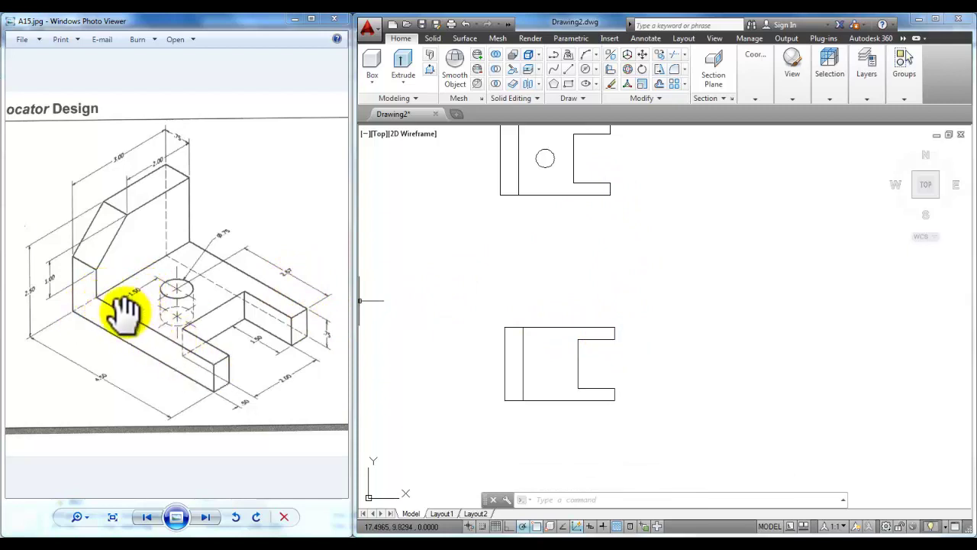
left_click(656, 82)
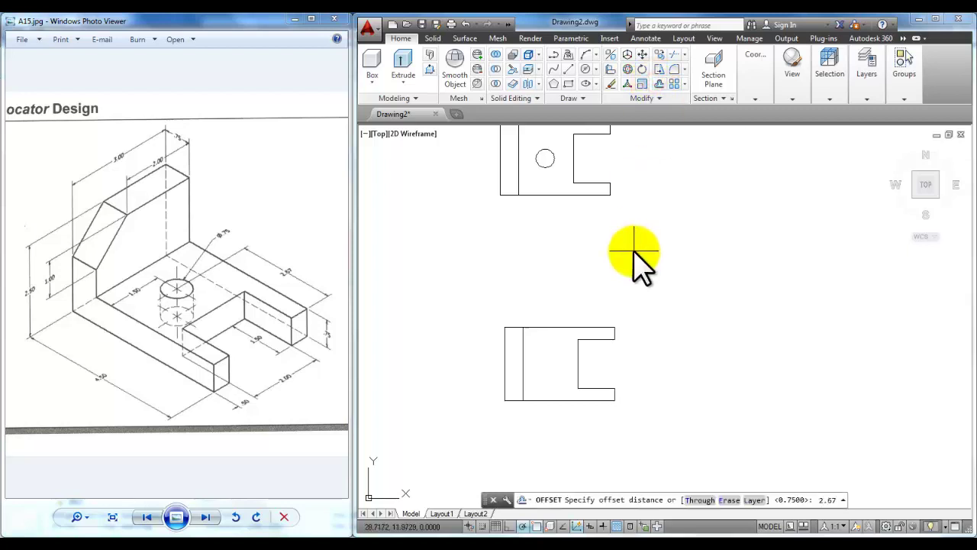
type("2.67")
key("Return")
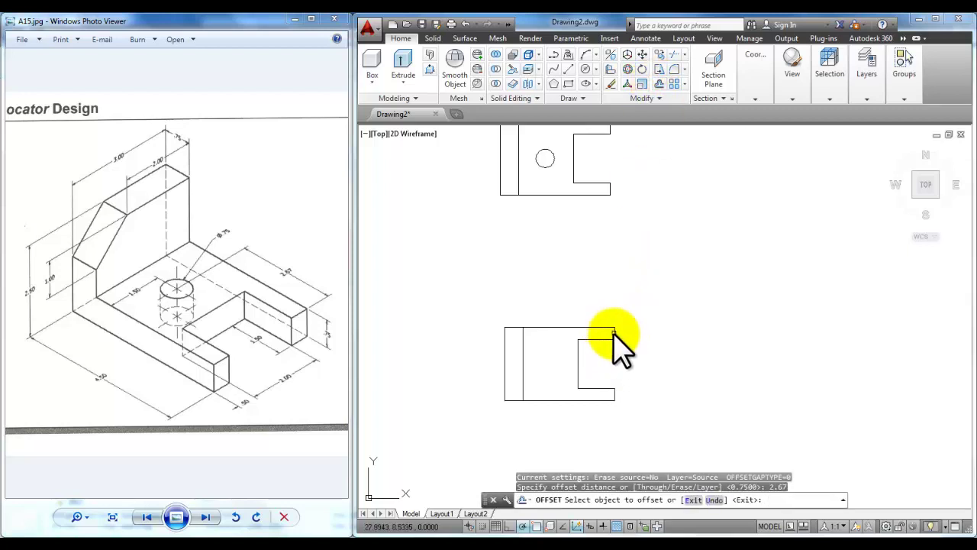
left_click(615, 330)
scroll(594, 344, "up", 3)
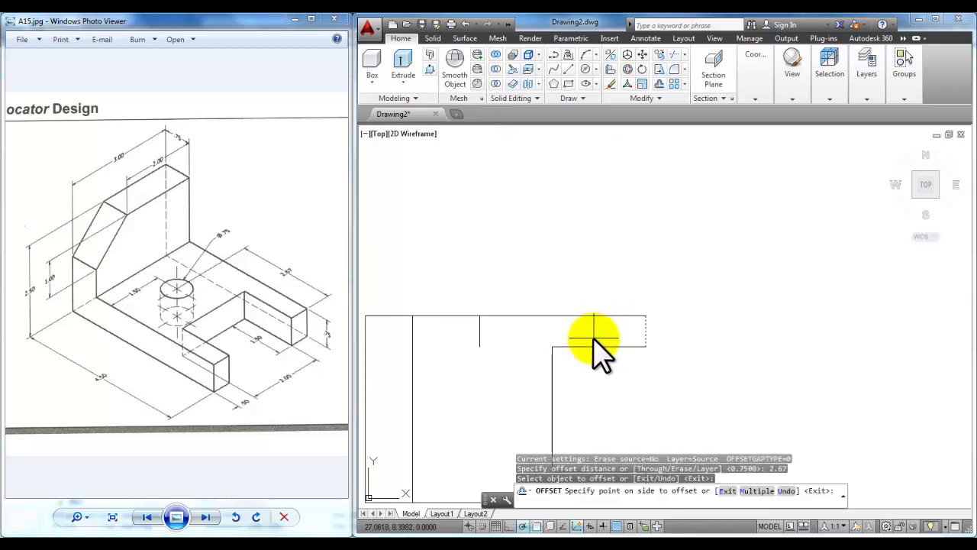
middle_click_drag(620, 312, 698, 229)
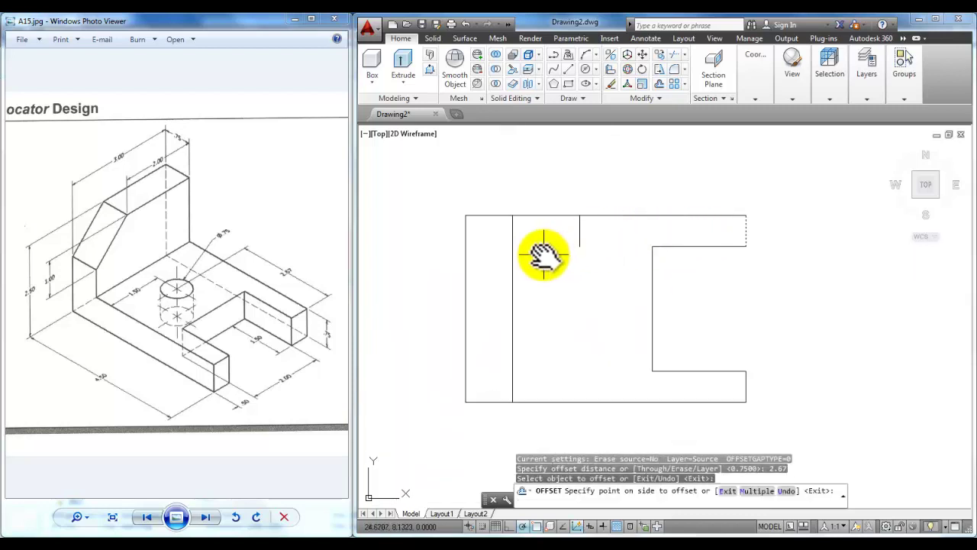
left_click(544, 255)
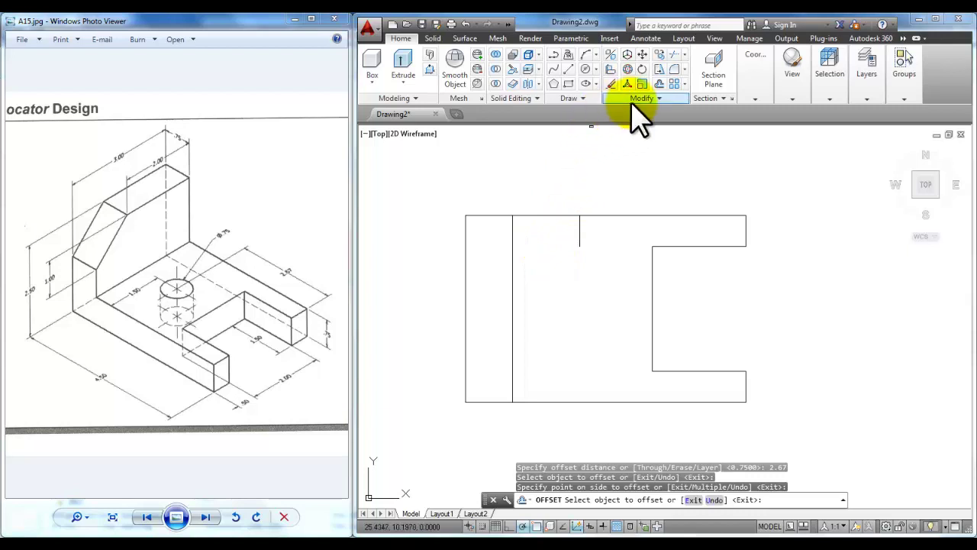
Offset the outline's long bottom edge 1.5 upward to mark the horizontal centreline.
left_click(659, 84)
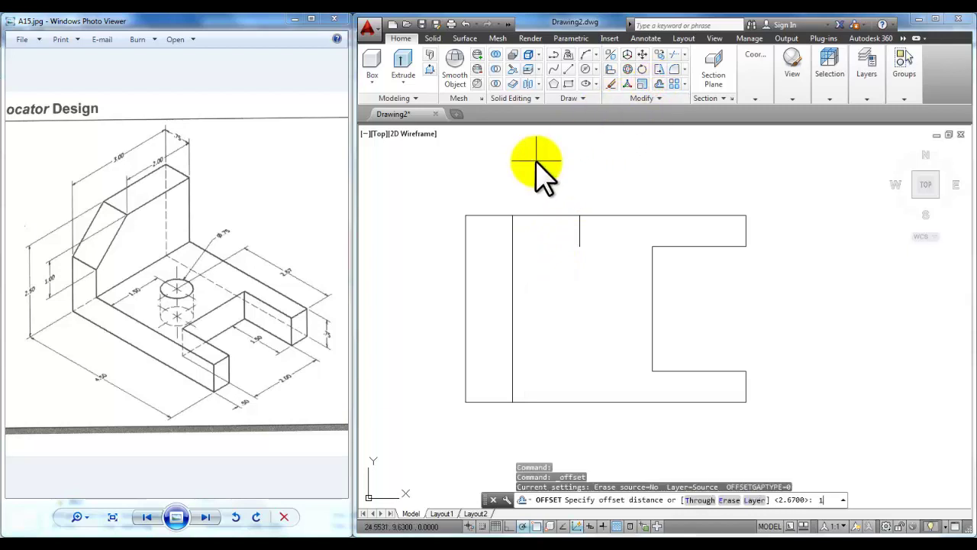
type("1.5")
key("Return")
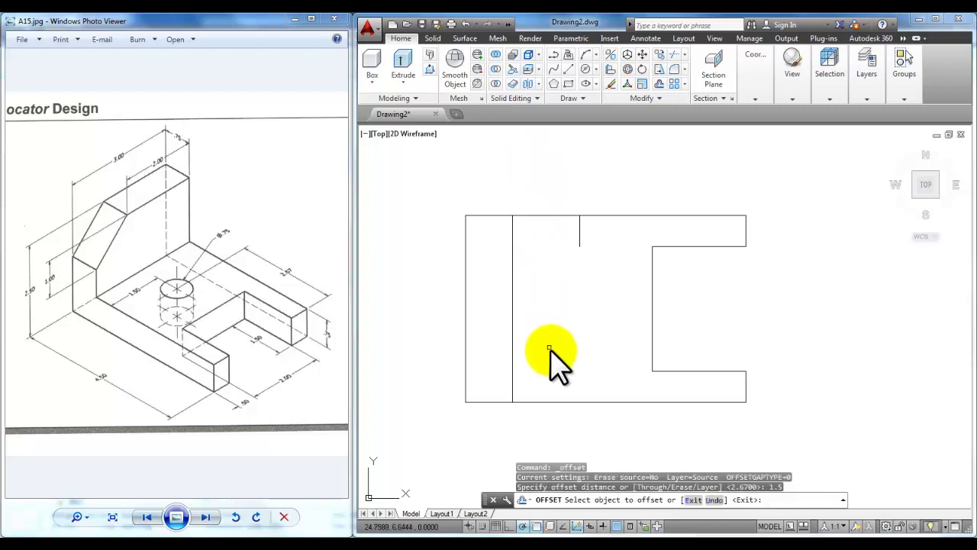
left_click(569, 402)
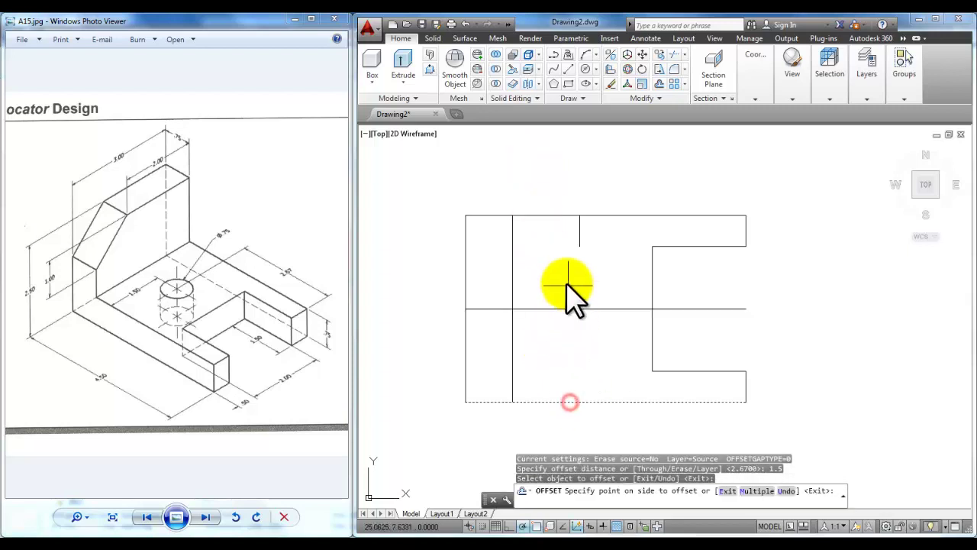
left_click(557, 271)
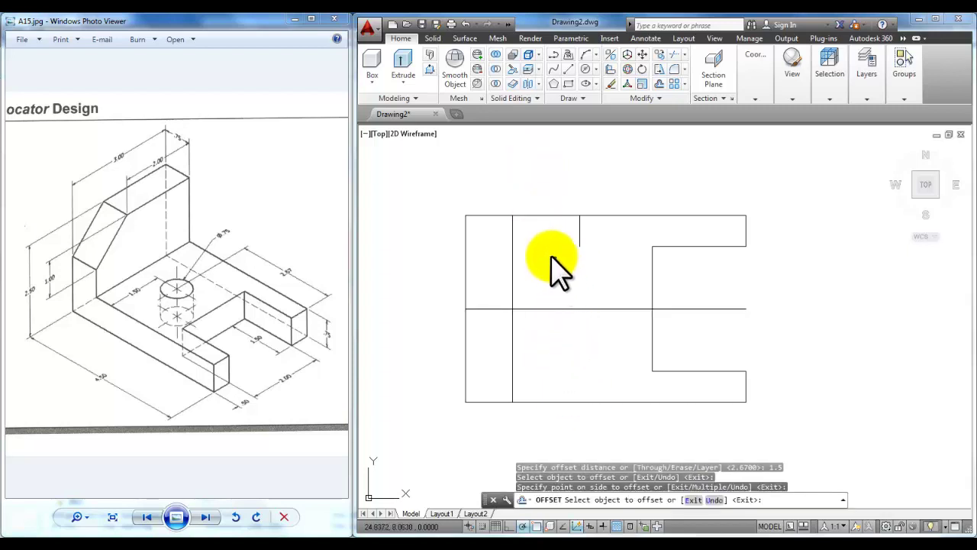
right_click(563, 258)
left_click(584, 266)
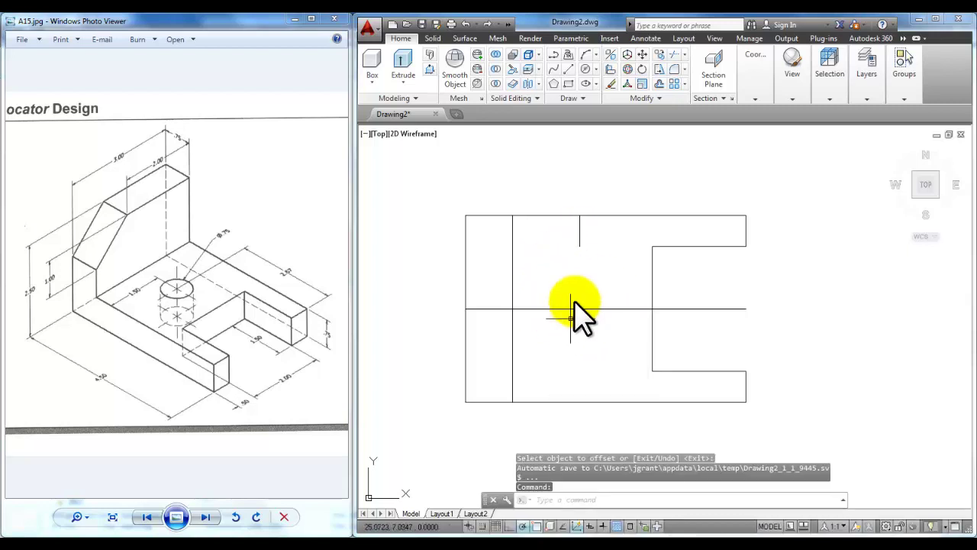
Stretch the lower end of the short vertical construction line down to the horizontal centreline.
left_click(579, 230)
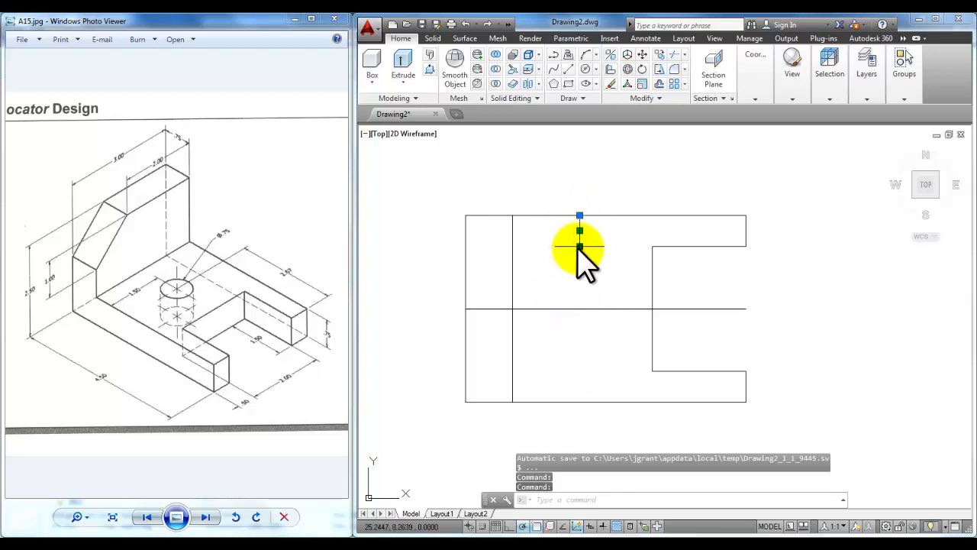
left_click(580, 247)
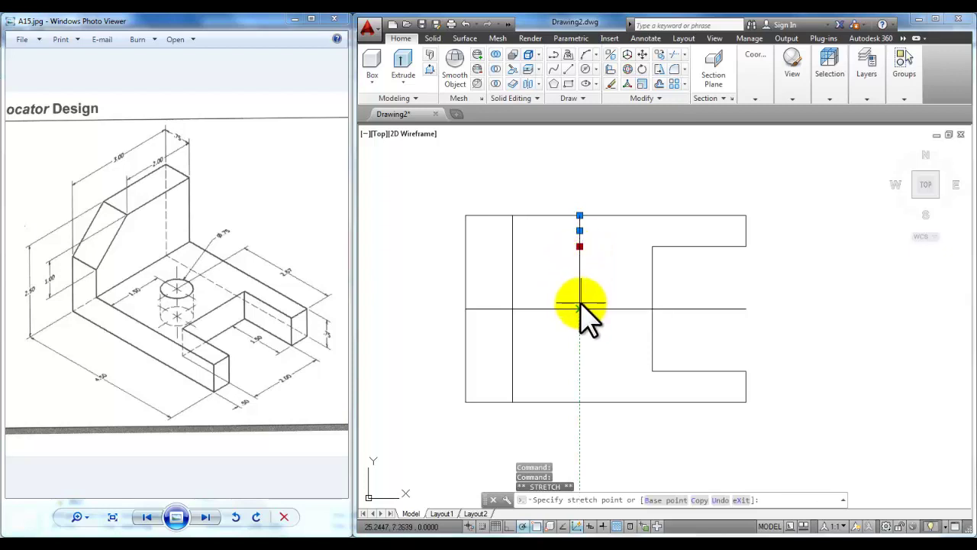
left_click(579, 309)
key("Escape")
key("Escape")
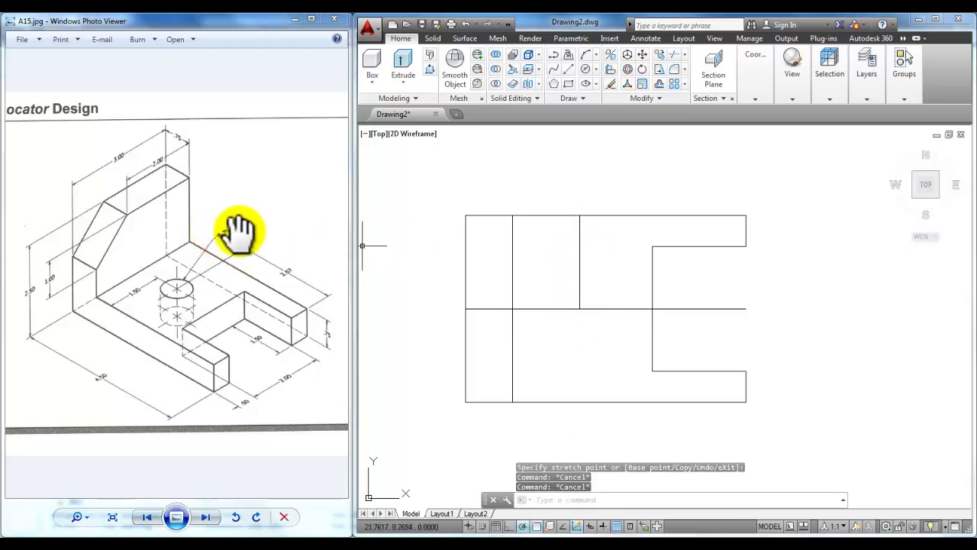
Draw a circle of diameter 0.75 centred where the two construction lines meet.
left_click(596, 70)
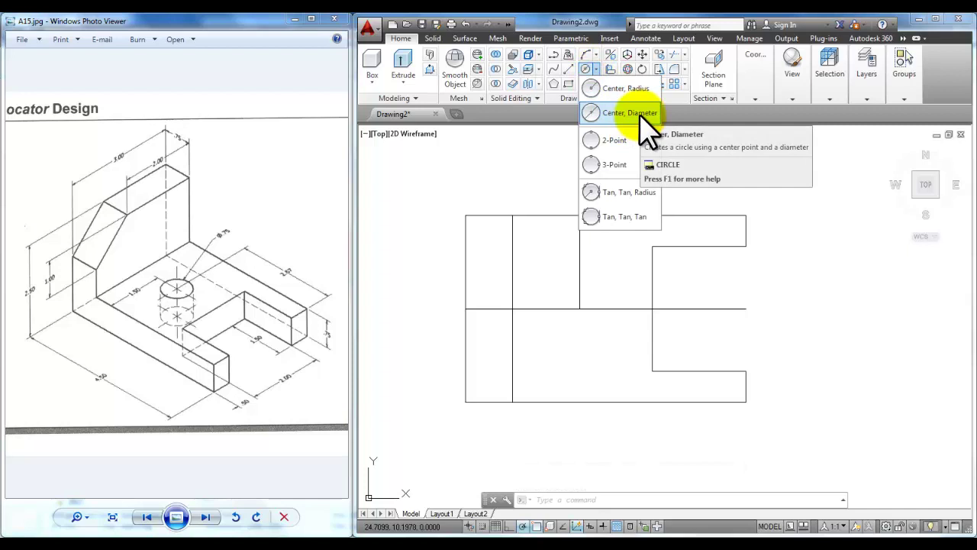
left_click(640, 115)
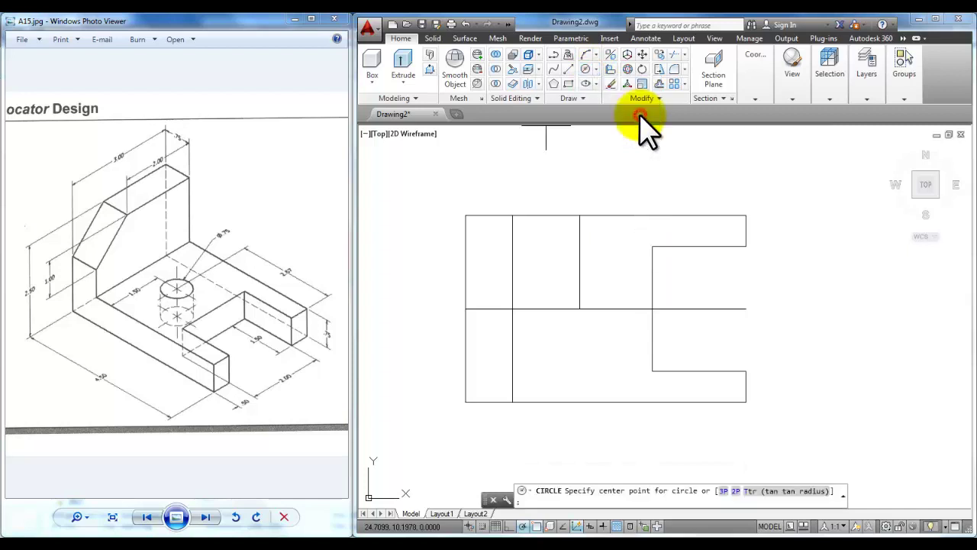
left_click(580, 309)
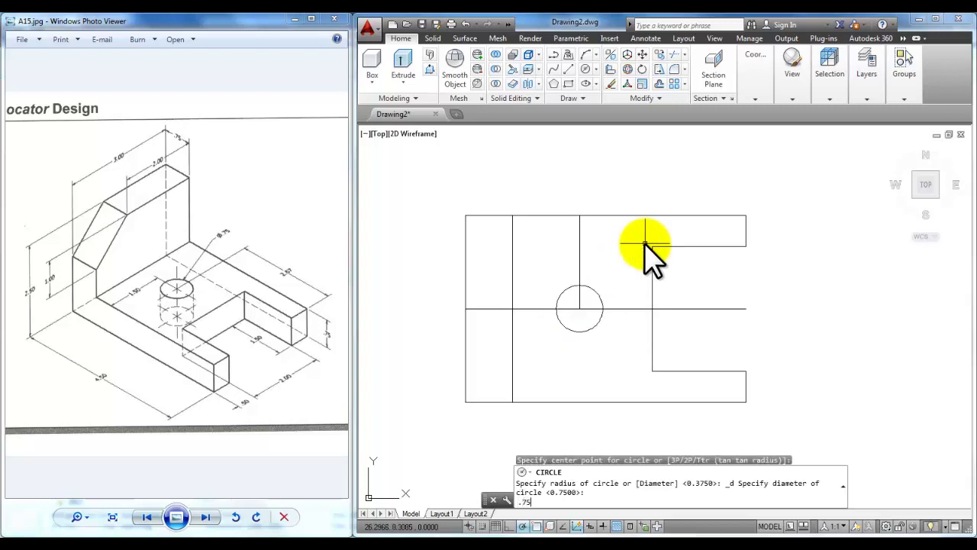
key("Return")
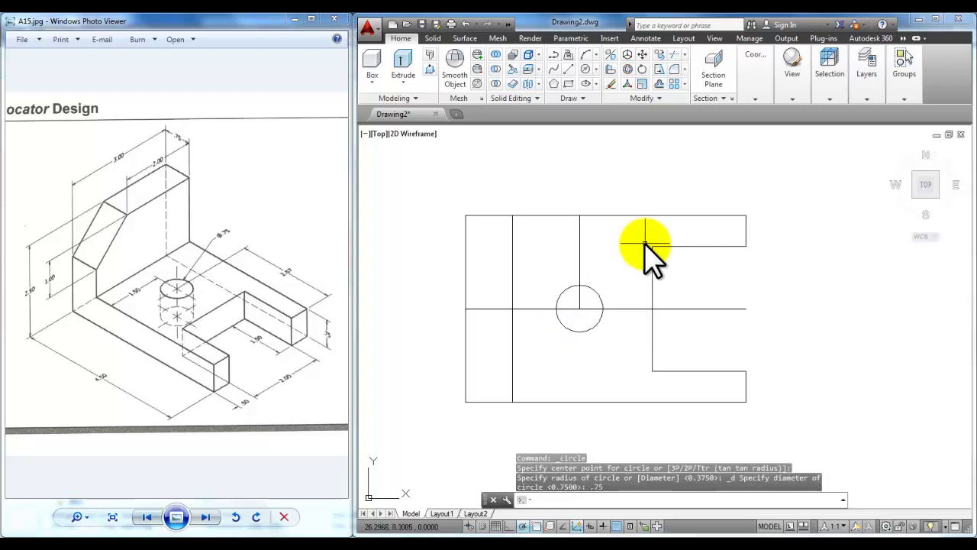
Erase the vertical and horizontal construction lines used to locate the hole.
left_click(583, 260)
left_click(569, 268)
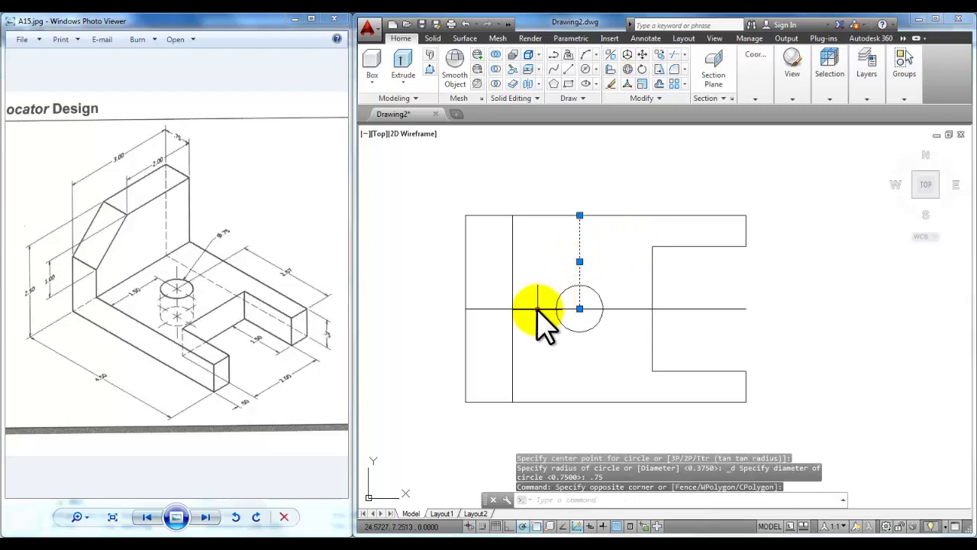
left_click(539, 310)
left_click(612, 84)
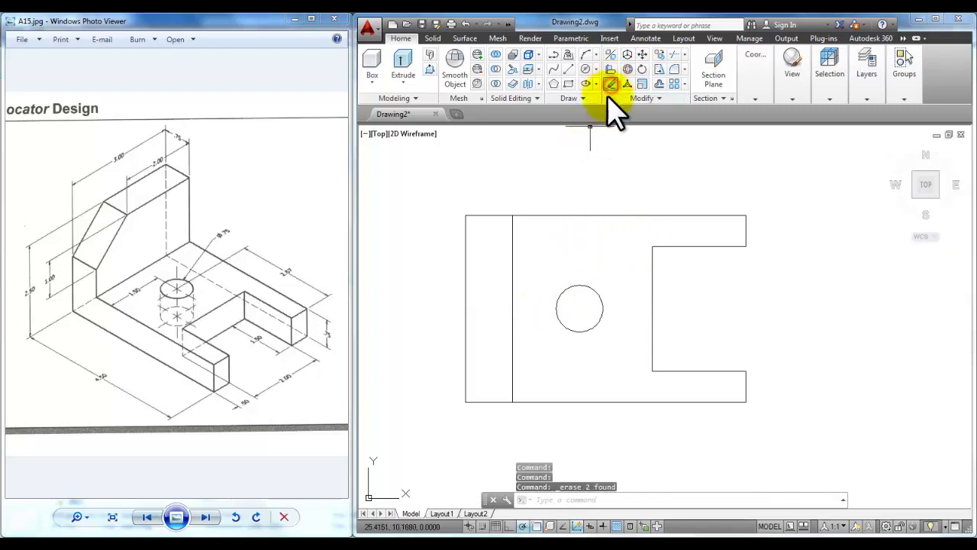
Switch to the SE Isometric view and erase the older duplicate of the profile, keeping the newly drawn one.
scroll(585, 227, "down", 2)
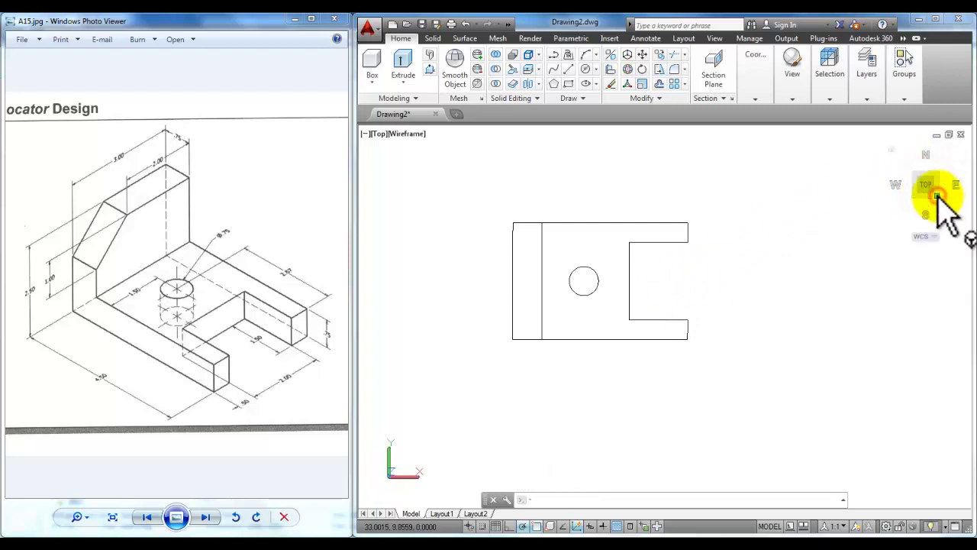
left_click(937, 196)
left_click(647, 182)
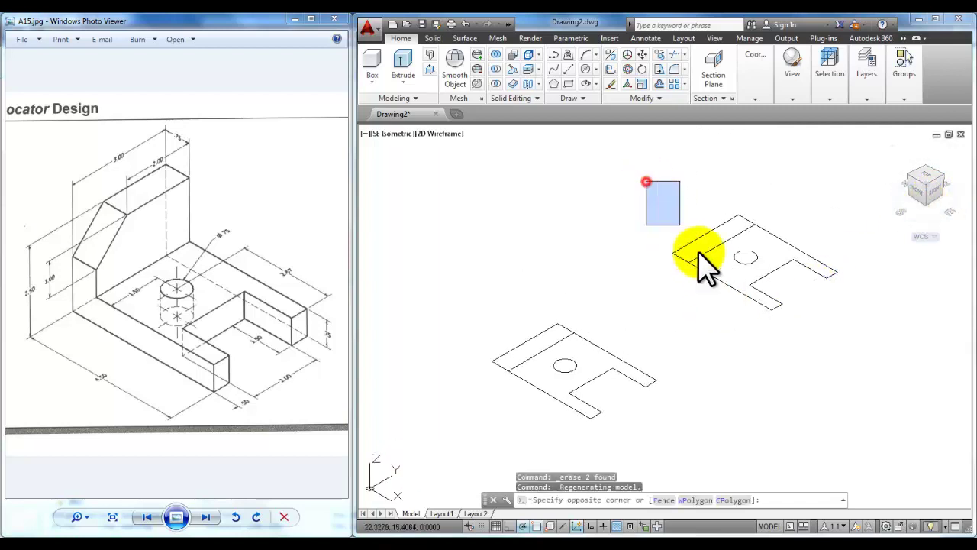
left_click(839, 345)
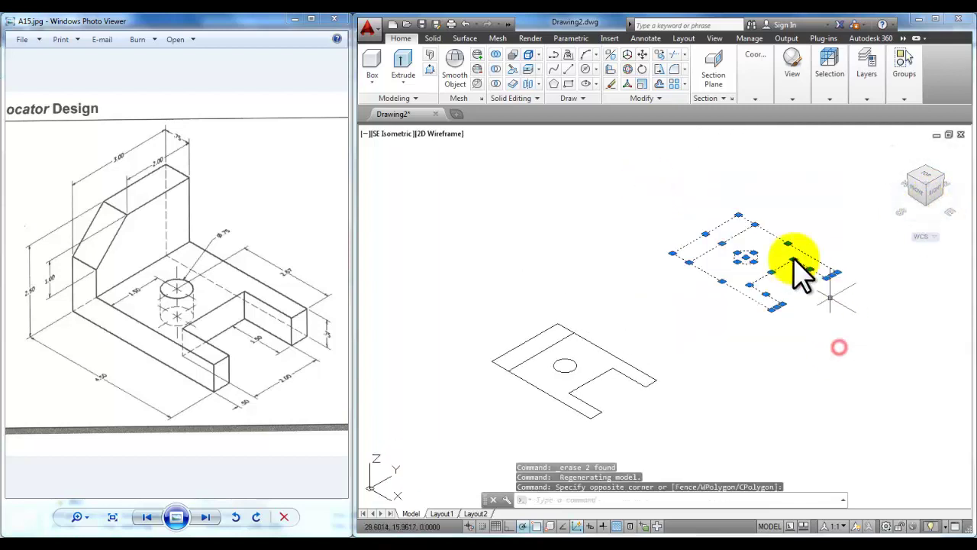
left_click(612, 84)
Use Presspull to raise the narrow rectangular strip 2.5 to form the upright wall.
scroll(578, 354, "up", 4)
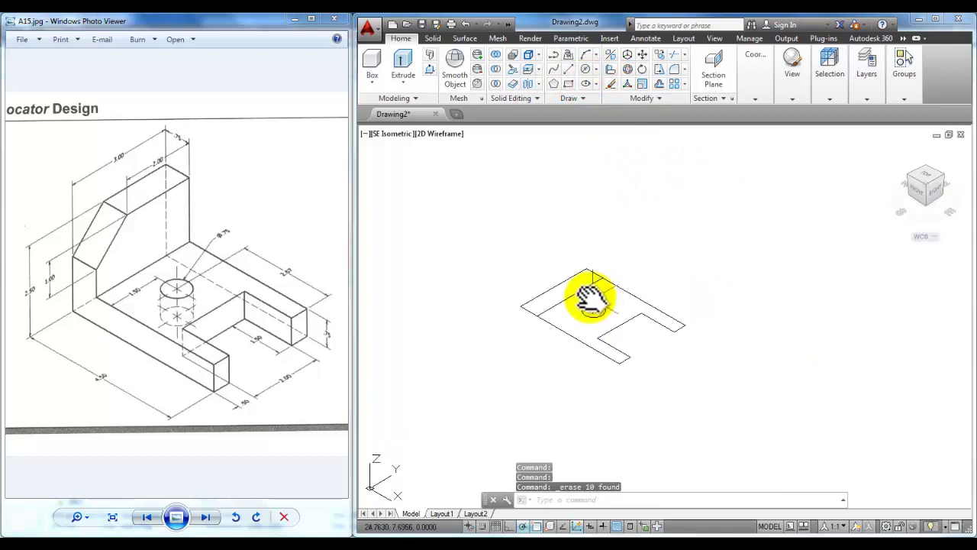
mouse_move(592, 294)
middle_mouse_down()
mouse_move(599, 301)
mouse_move(619, 281)
middle_mouse_up()
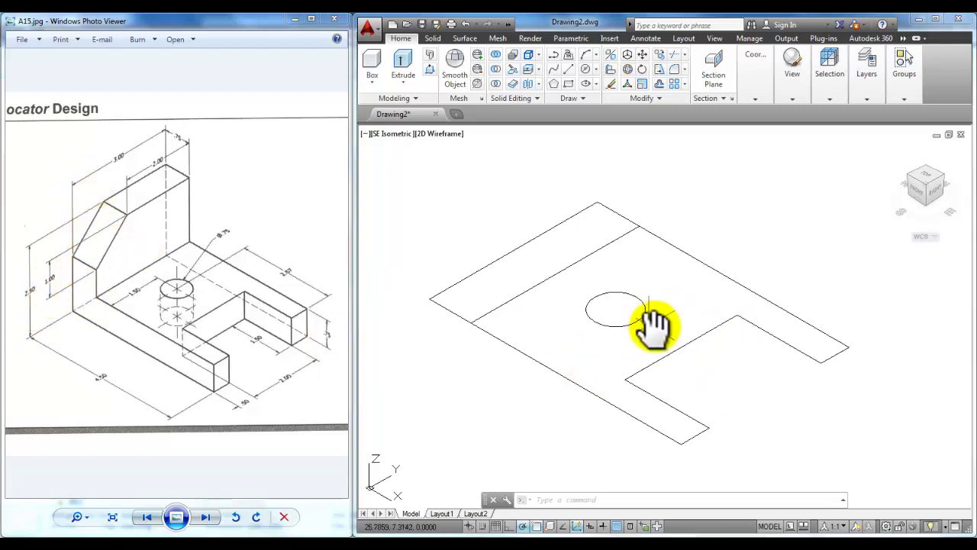
left_click(430, 69)
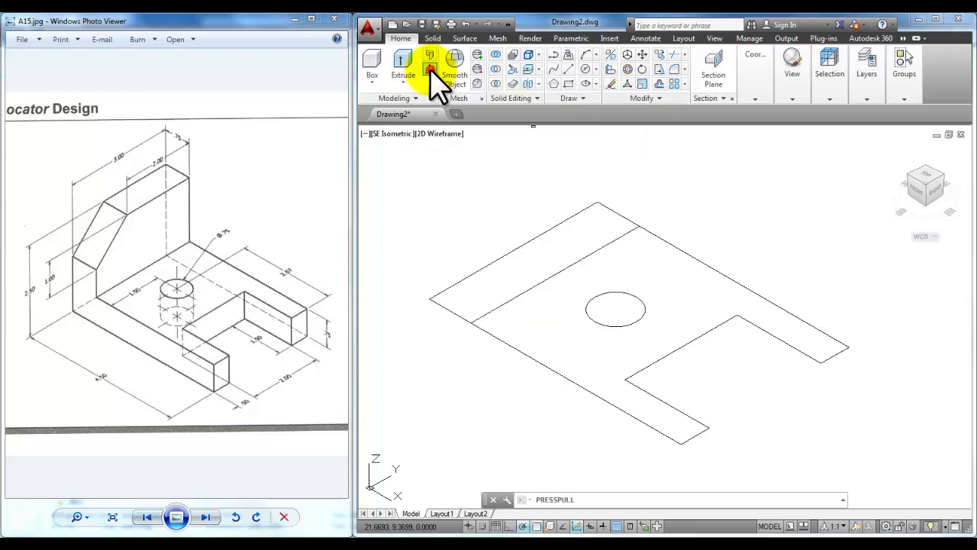
left_click(516, 260)
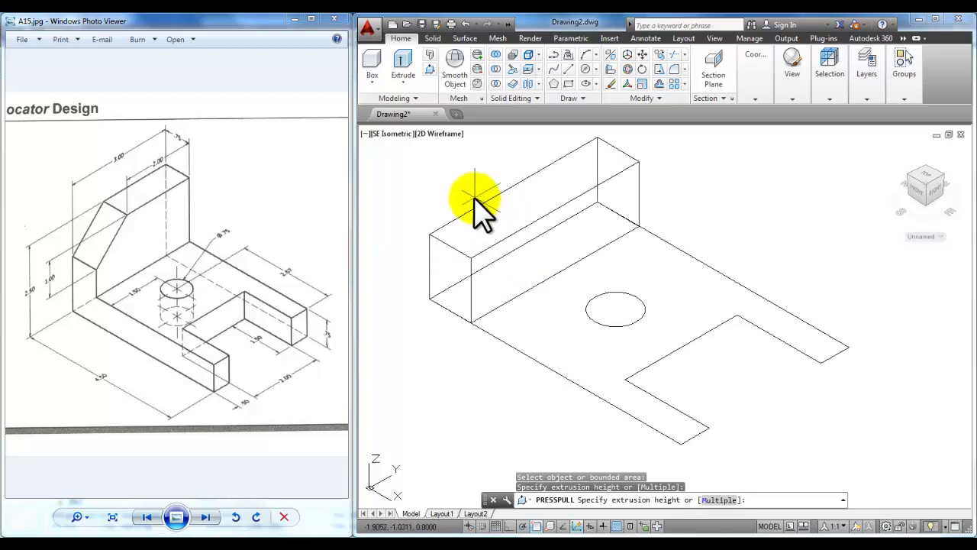
type("2.5")
key("Return")
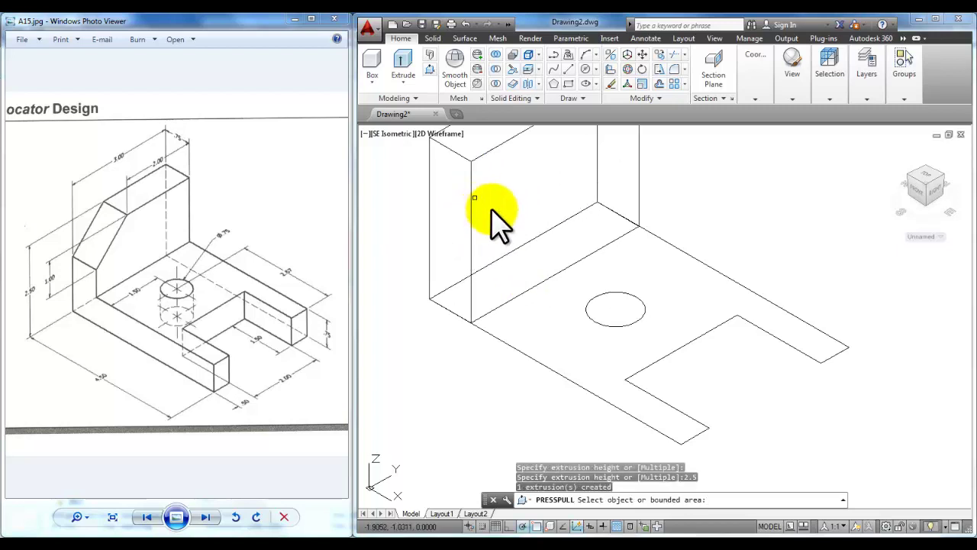
Use Presspull to raise the U-shaped base area around the hole circle 0.75.
scroll(504, 225, "down", 2)
middle_click_drag(511, 229, 503, 265)
middle_click_drag(613, 323, 611, 338)
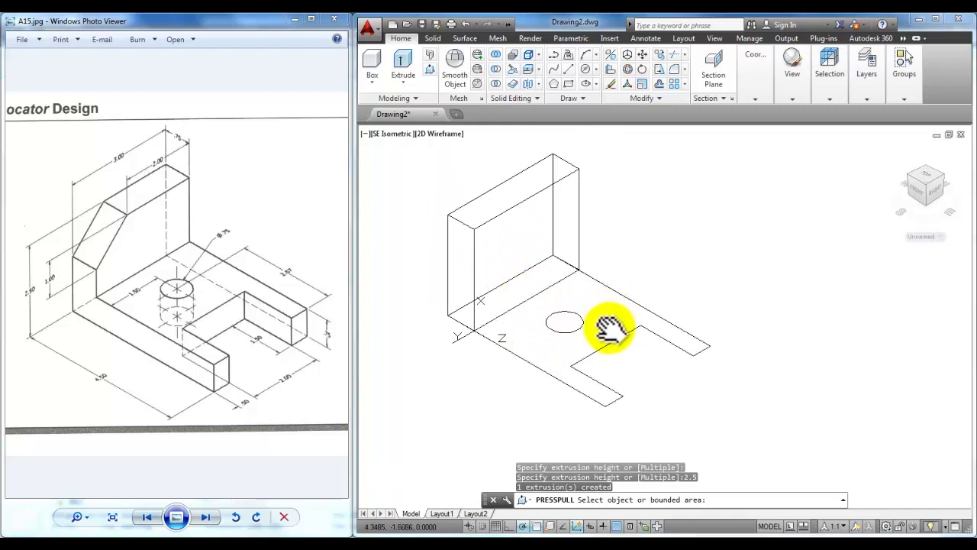
left_click(611, 328)
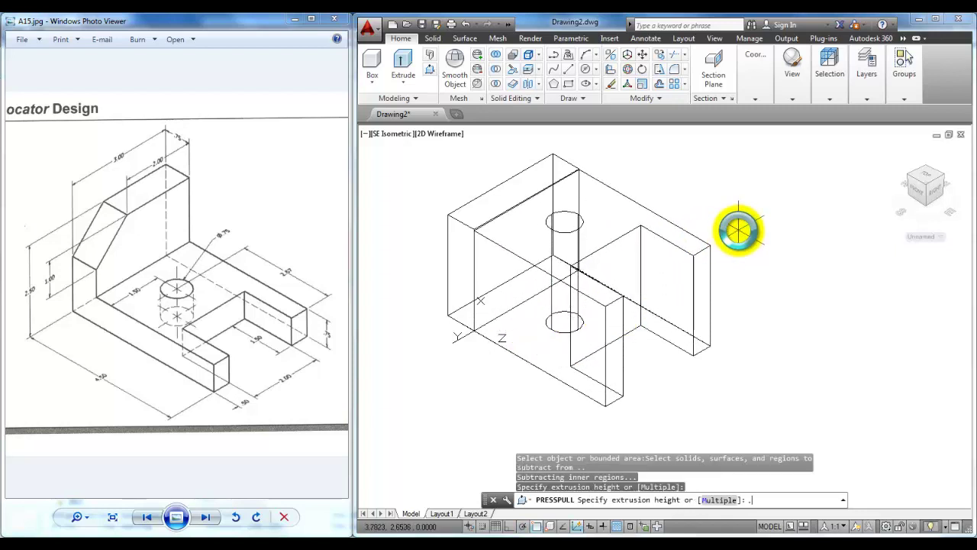
key("Return")
key("Escape")
key("Escape")
key("Escape")
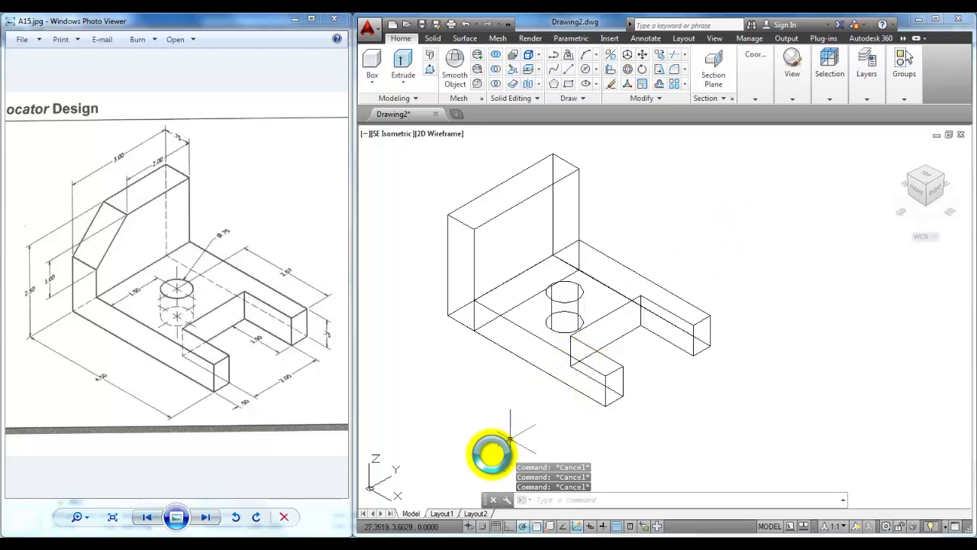
Run the UCS command and accept World as the coordinate system.
left_click(372, 489)
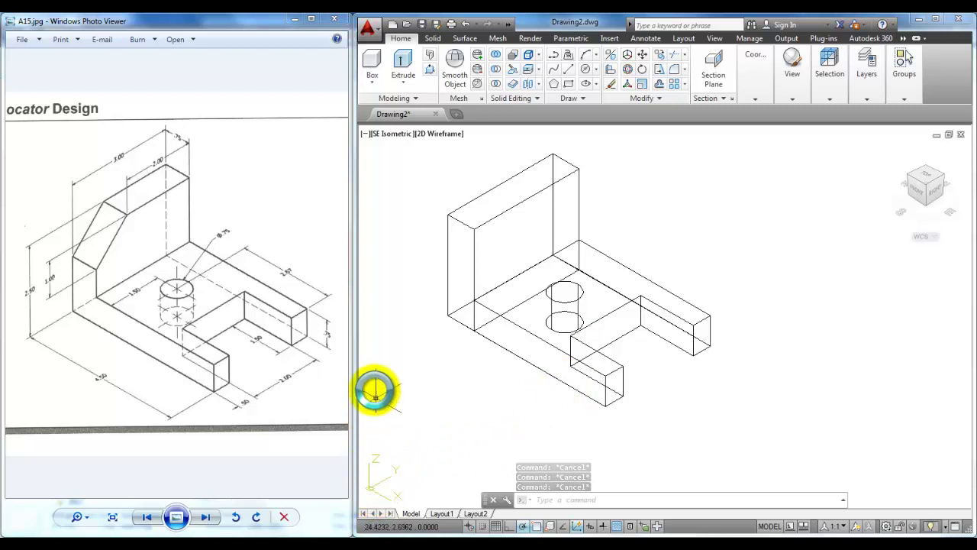
key("Escape")
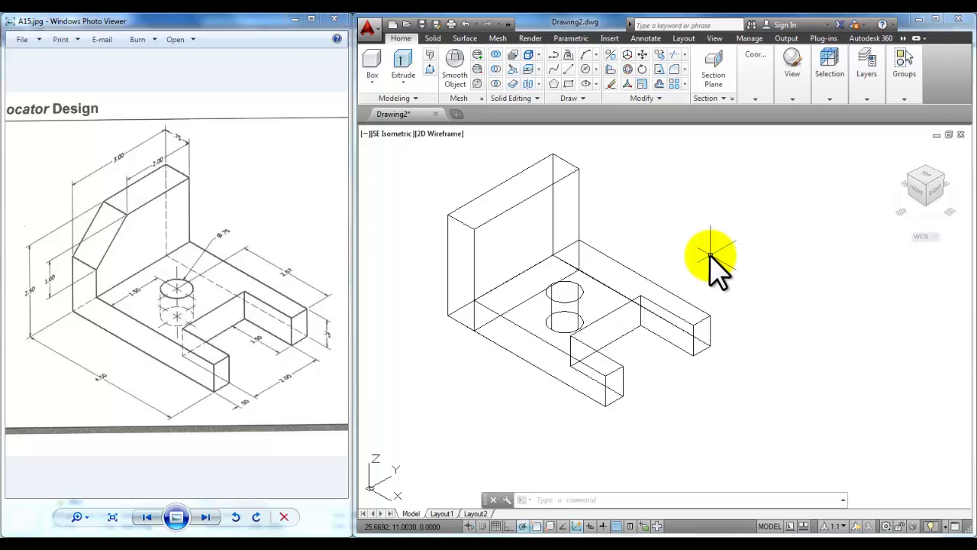
type("u")
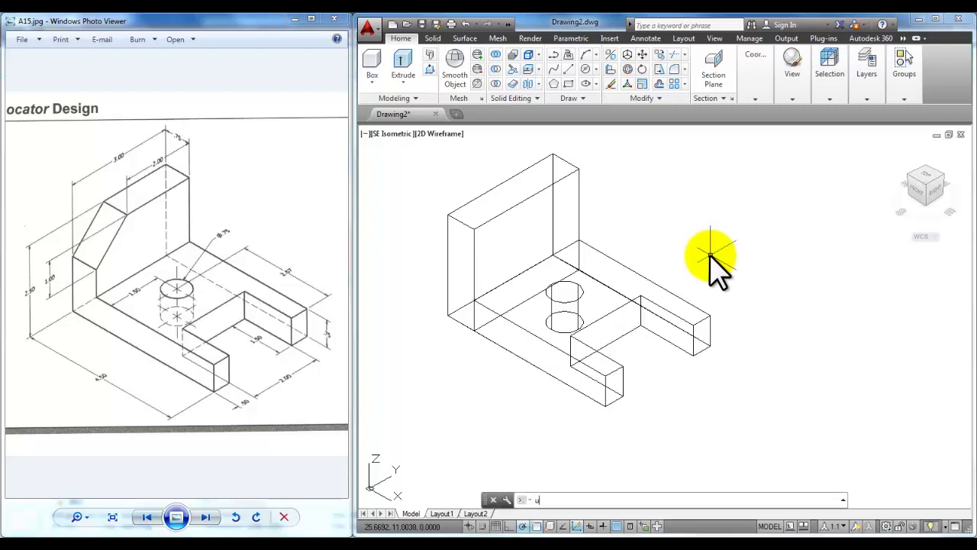
type("cs")
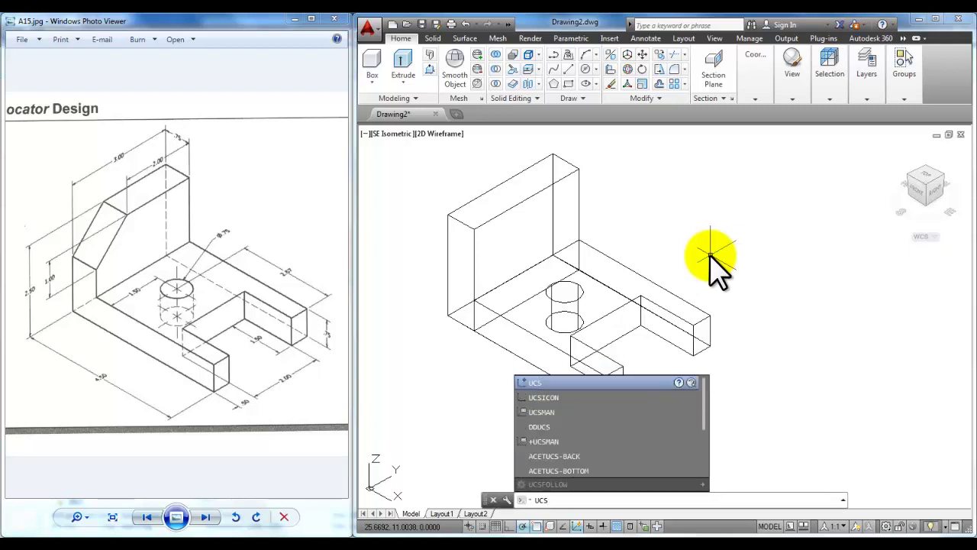
key("Return")
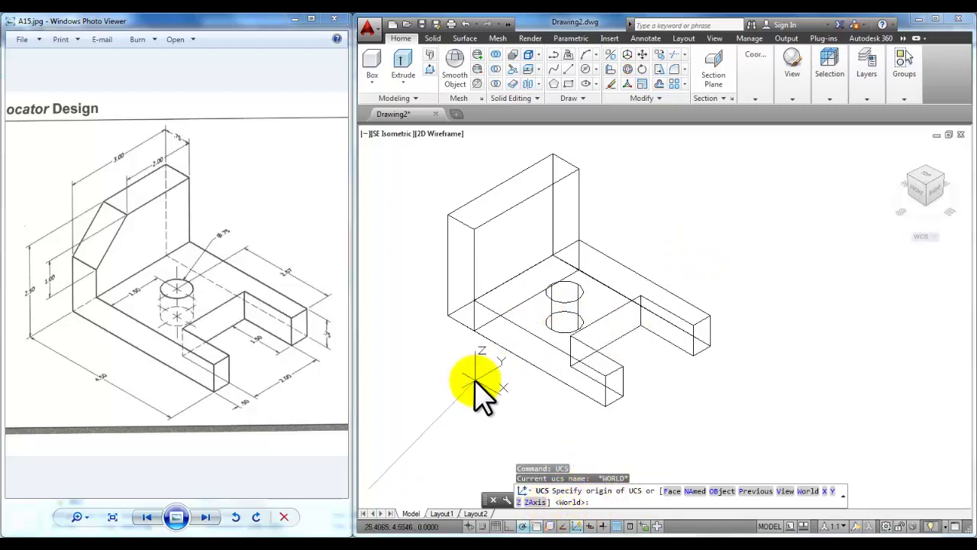
key("Return")
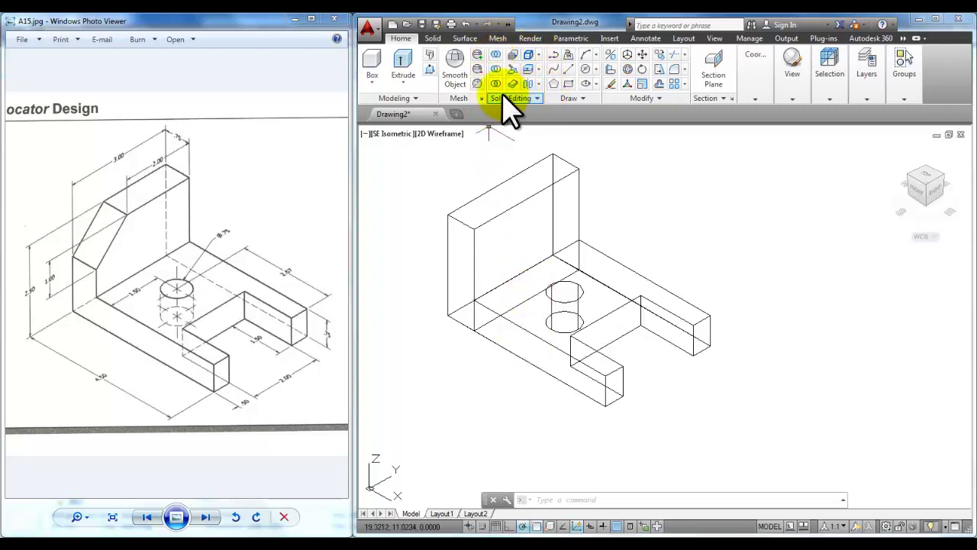
Combine the upright wall and the U-shaped base into a single solid with Union.
left_click(494, 55)
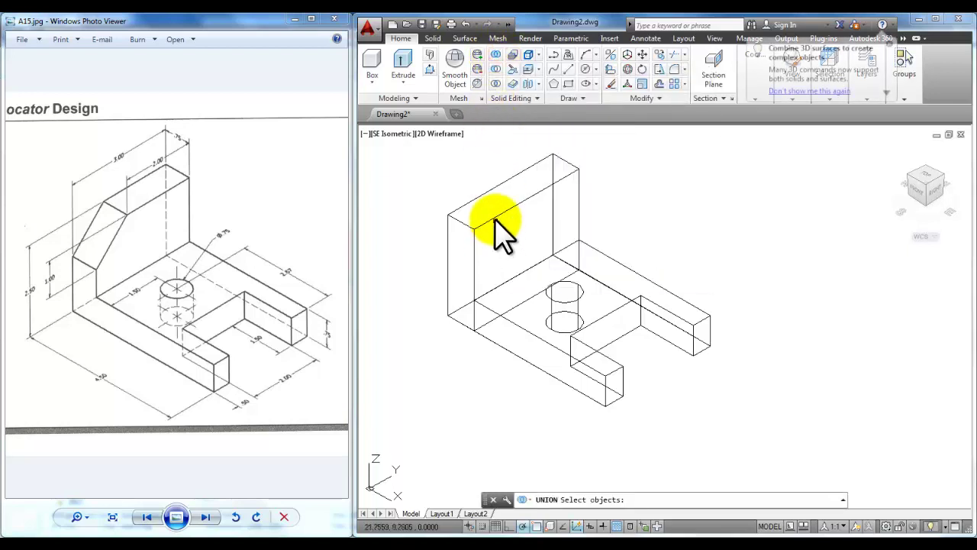
left_click(496, 218)
left_click(513, 324)
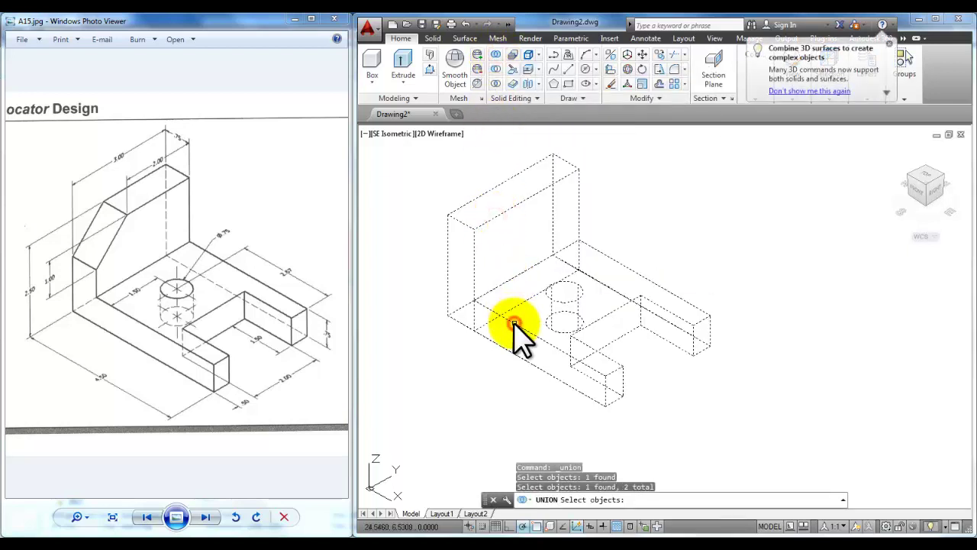
right_click(626, 190)
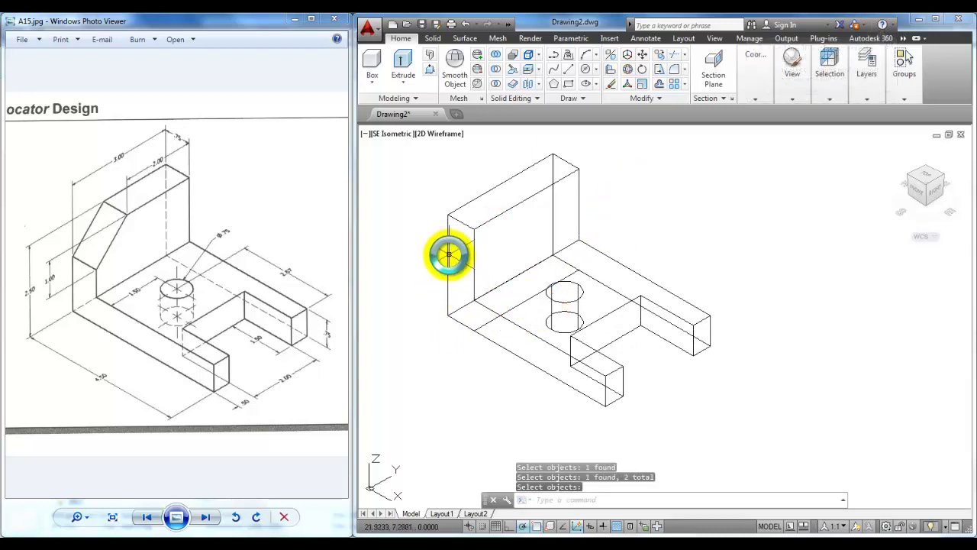
Erase the leftover profile line running across the underside of the base where it meets the upright wall.
left_click(486, 325)
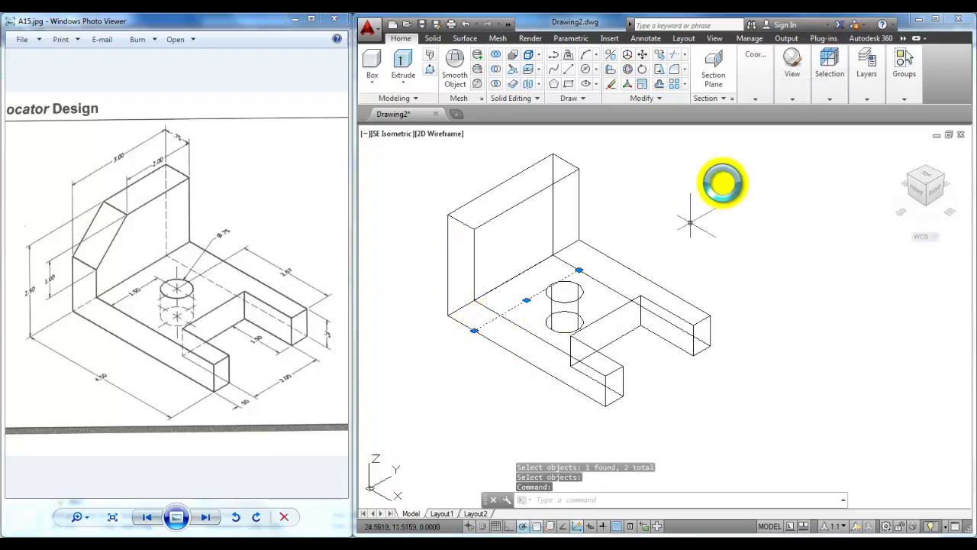
left_click(794, 83)
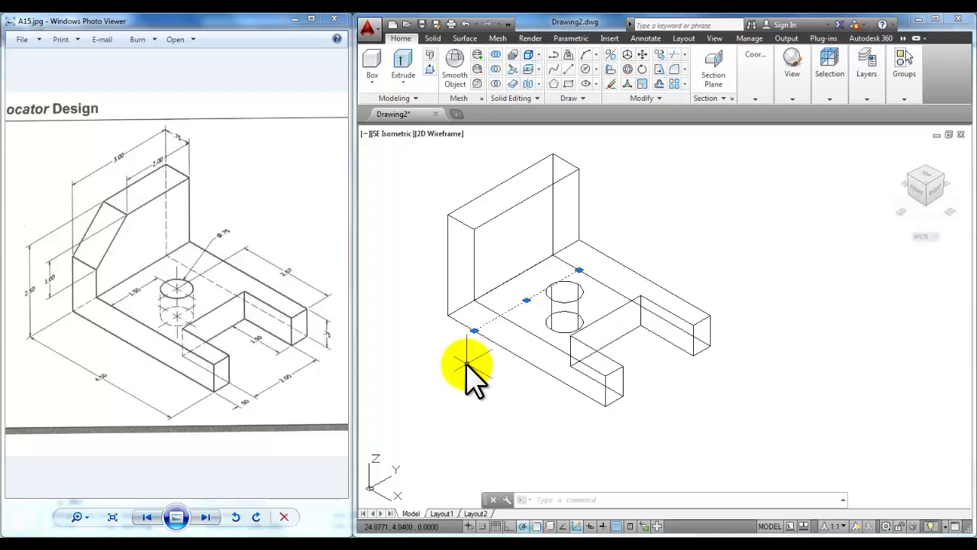
left_click(611, 83)
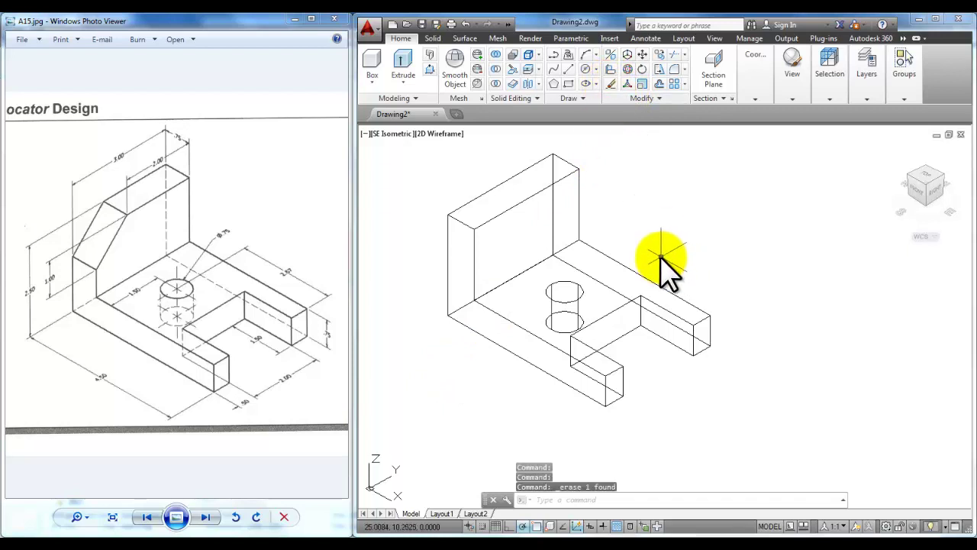
Display the model in the Conceptual visual style and orbit it to an angled view from above.
middle_click_drag(662, 258, 663, 226, "shift")
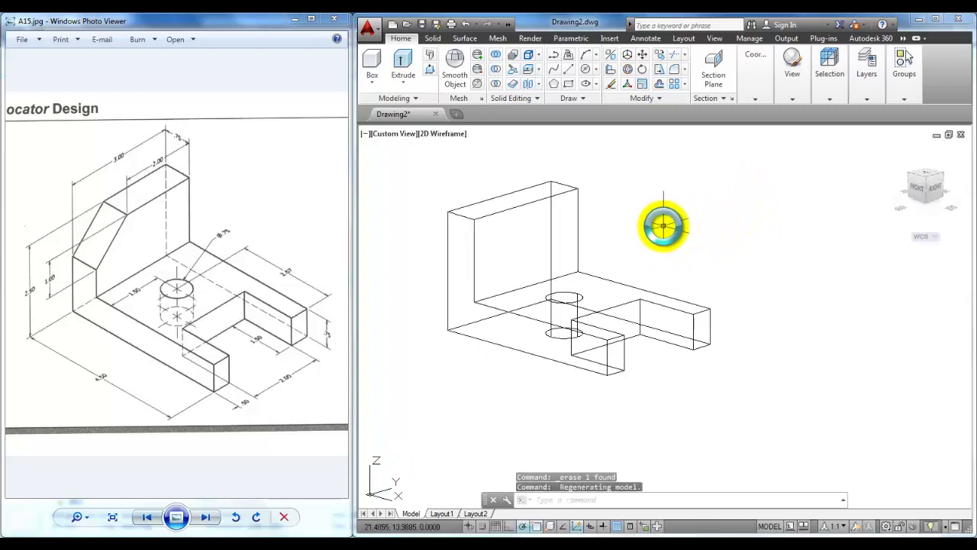
left_click(784, 98)
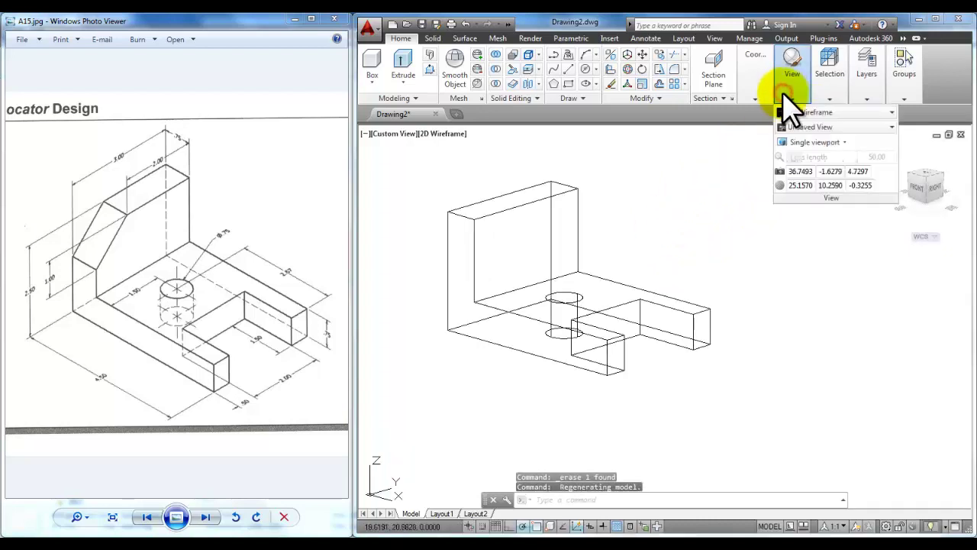
left_click(815, 112)
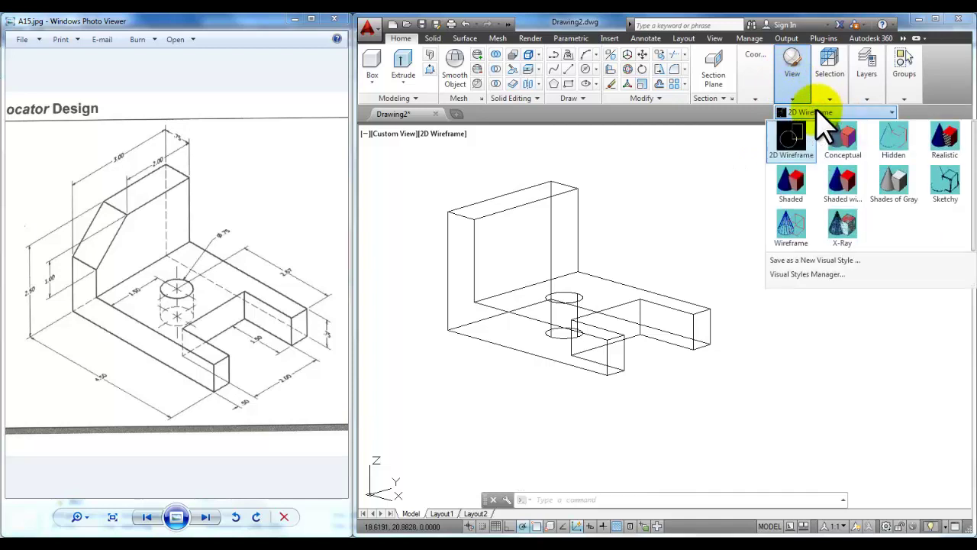
left_click(844, 141)
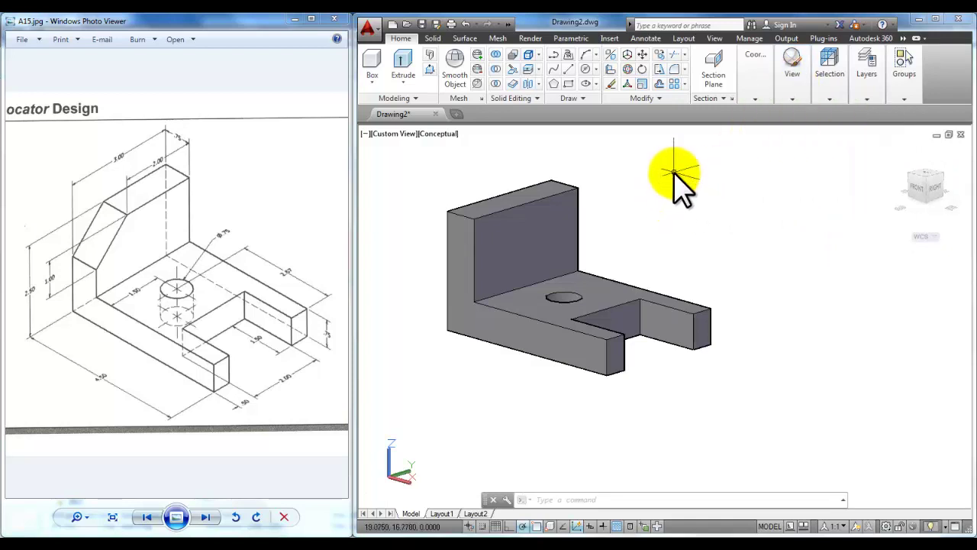
middle_click_drag(658, 190, 744, 204, "shift")
Check the uniform background colour for 3D parallel projection in the display options, leaving the settings as they are.
right_click(737, 192)
left_click(793, 417)
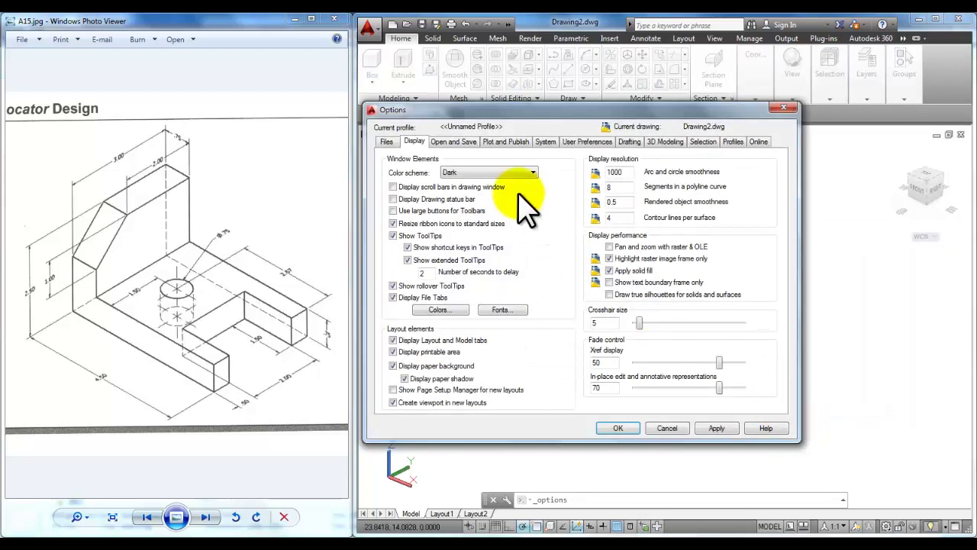
left_click(439, 310)
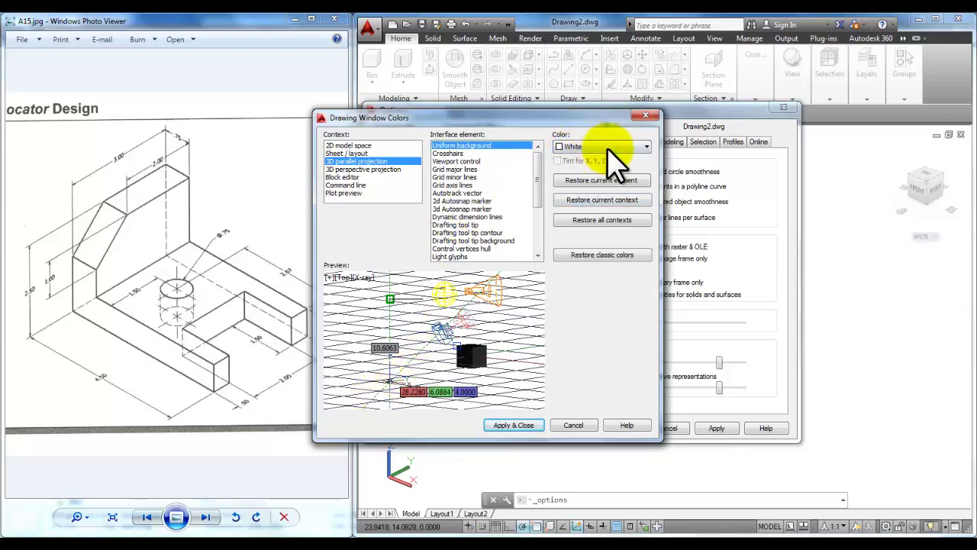
left_click(580, 425)
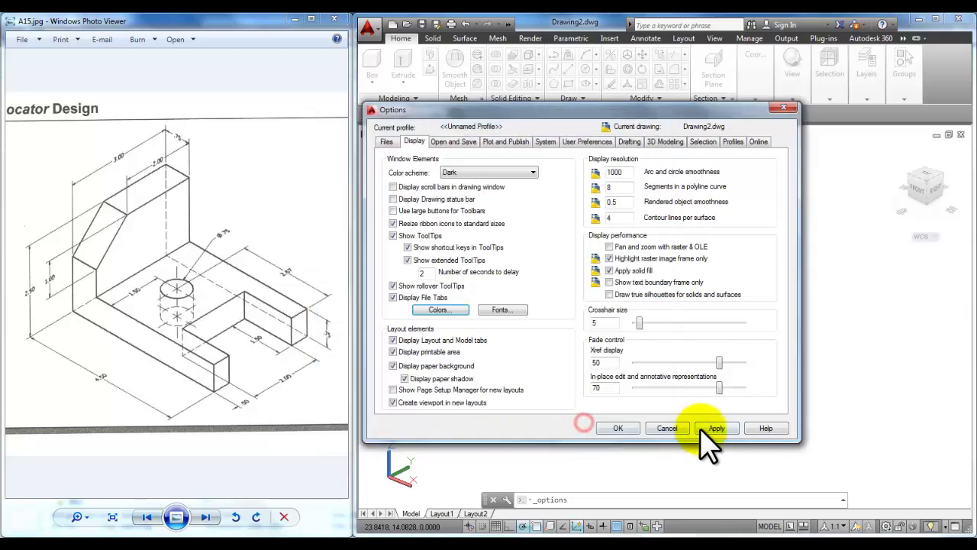
left_click(673, 428)
Try chamfering the short top edge at the front end of the upright wall with both distances 1, and undo it.
scroll(670, 432, "up", 2)
middle_click_drag(636, 180, 738, 289)
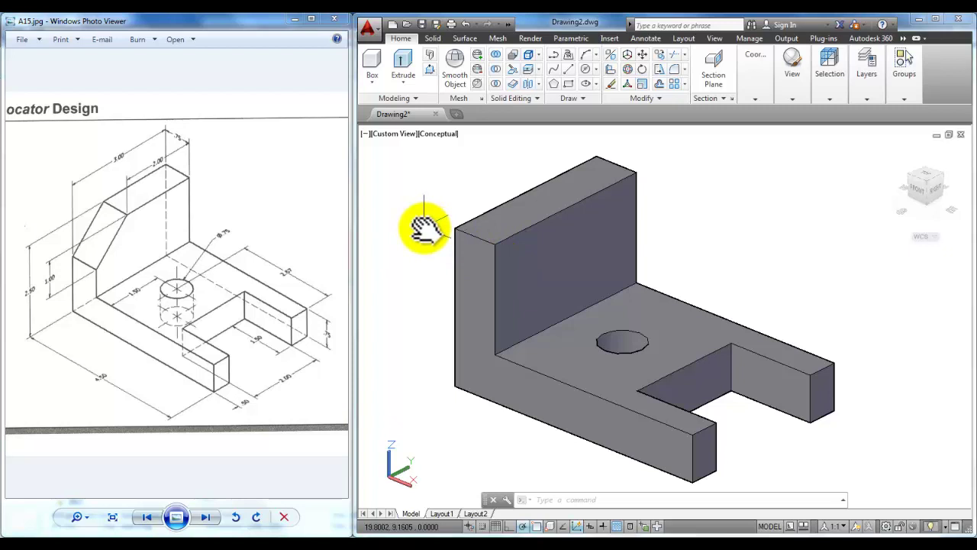
left_click_drag(427, 223, 434, 225)
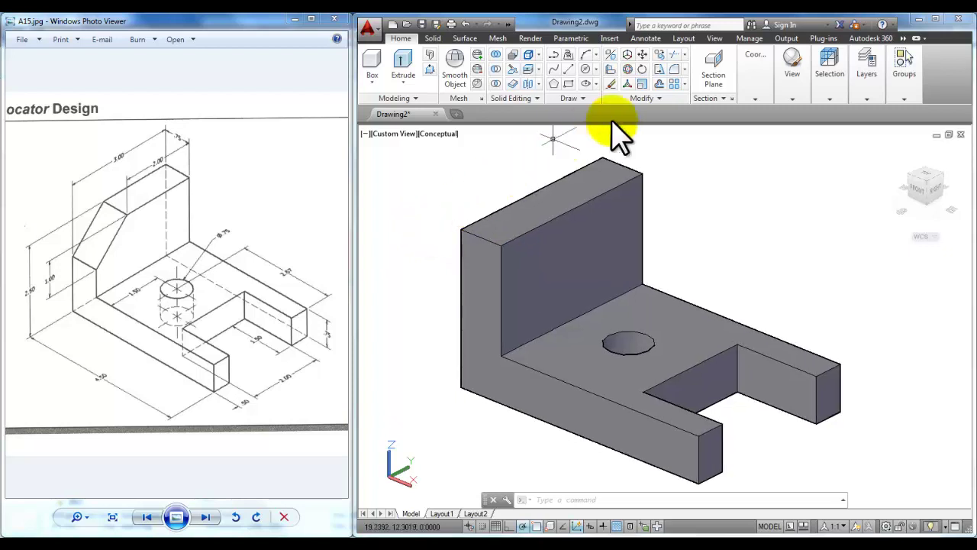
left_click(684, 69)
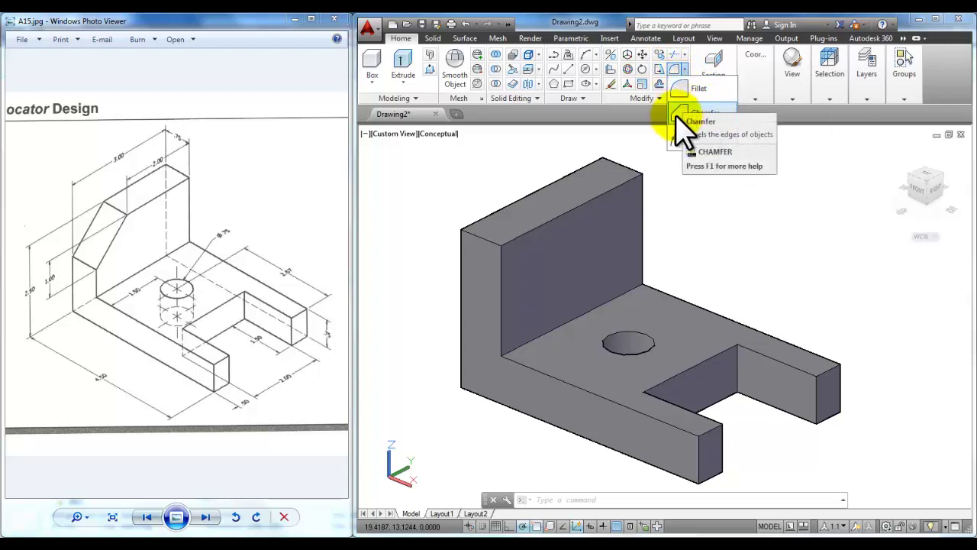
left_click(682, 116)
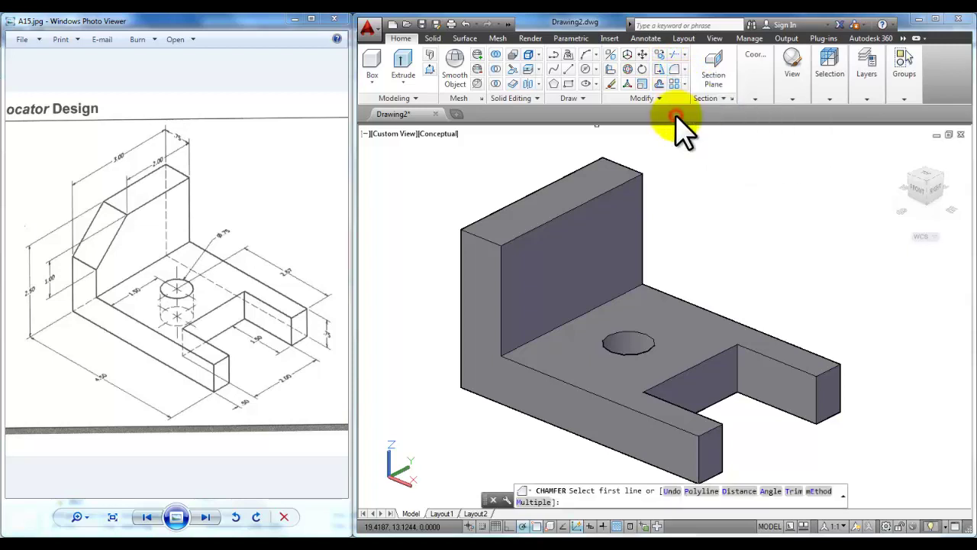
left_click(481, 239)
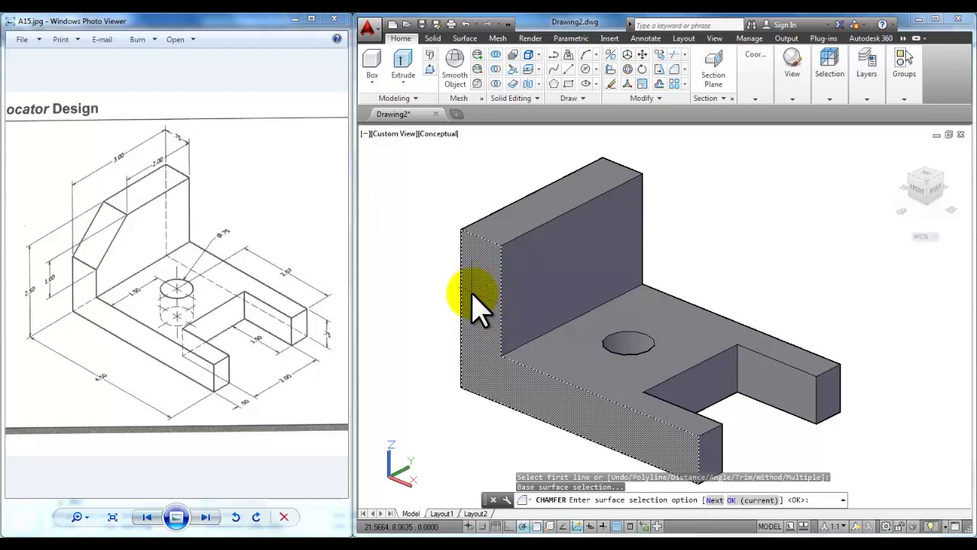
key("Return")
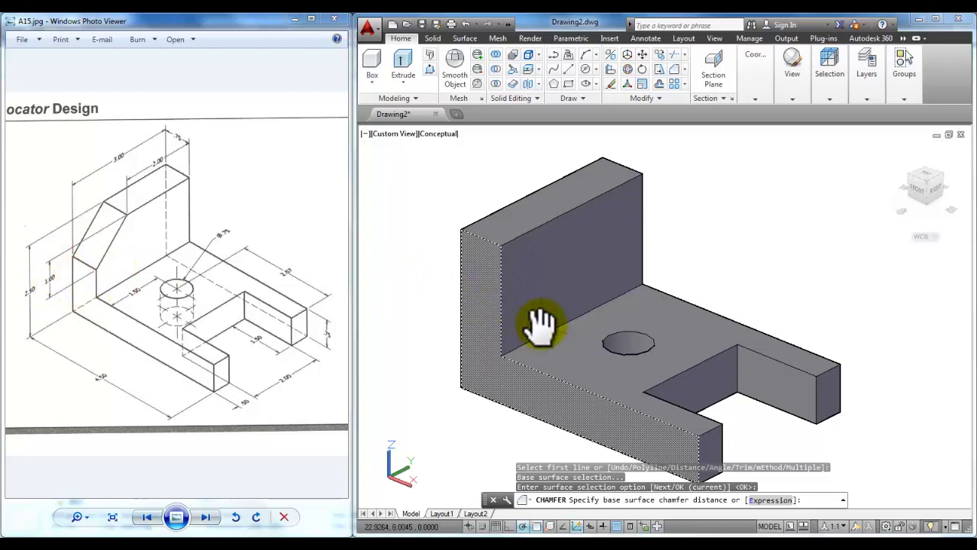
key("Return")
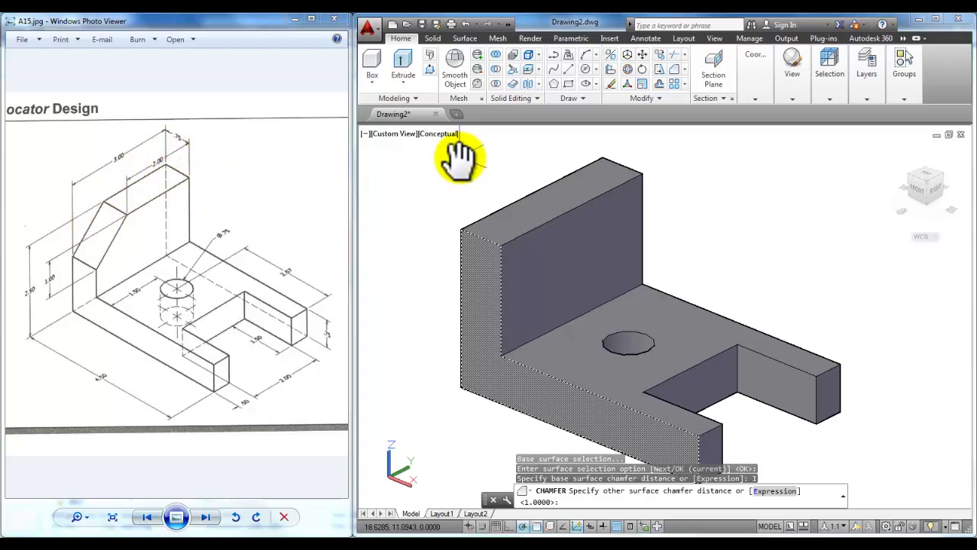
key("Return")
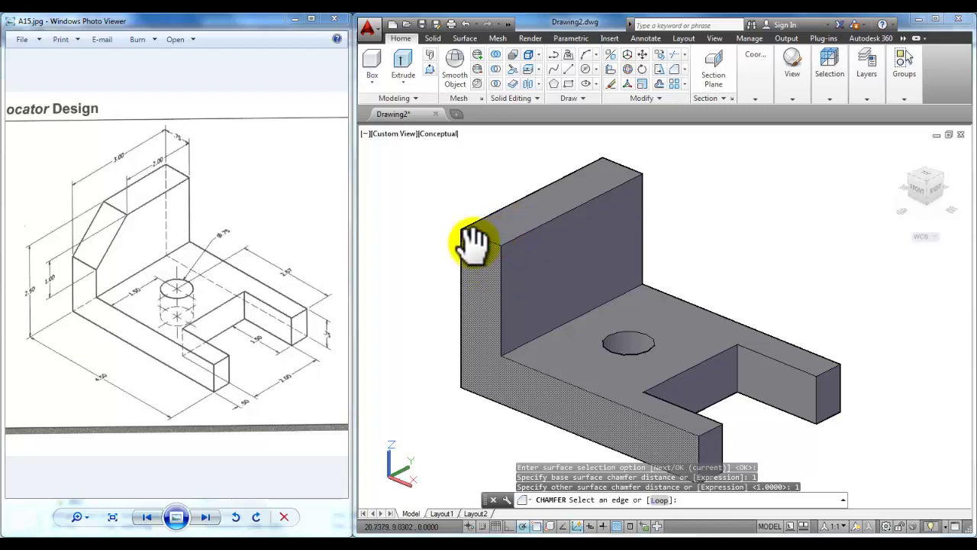
left_click(483, 241)
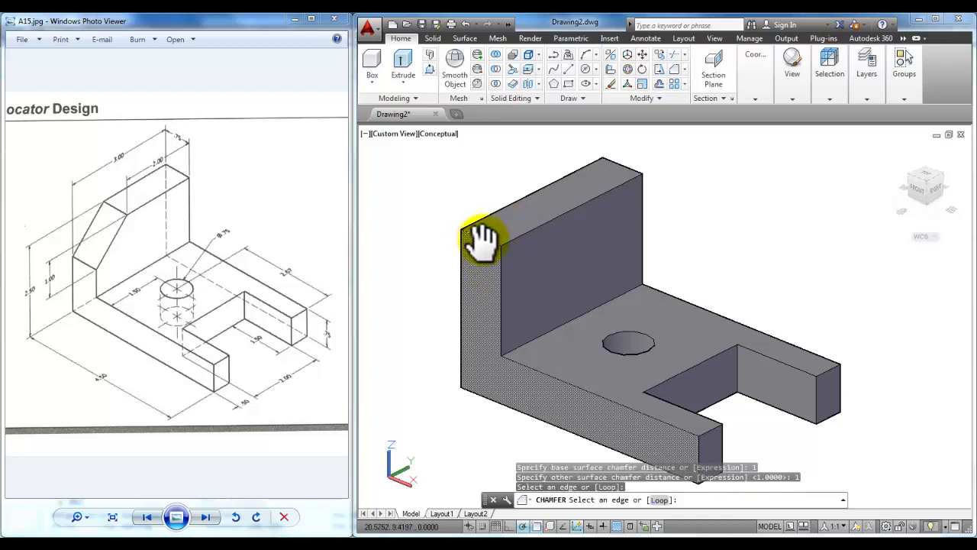
right_click(438, 227)
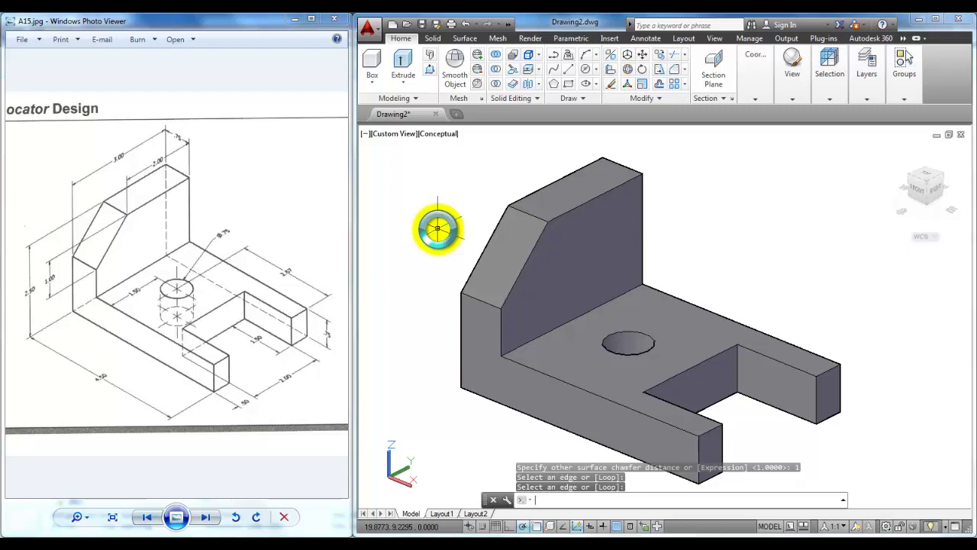
left_click(465, 24)
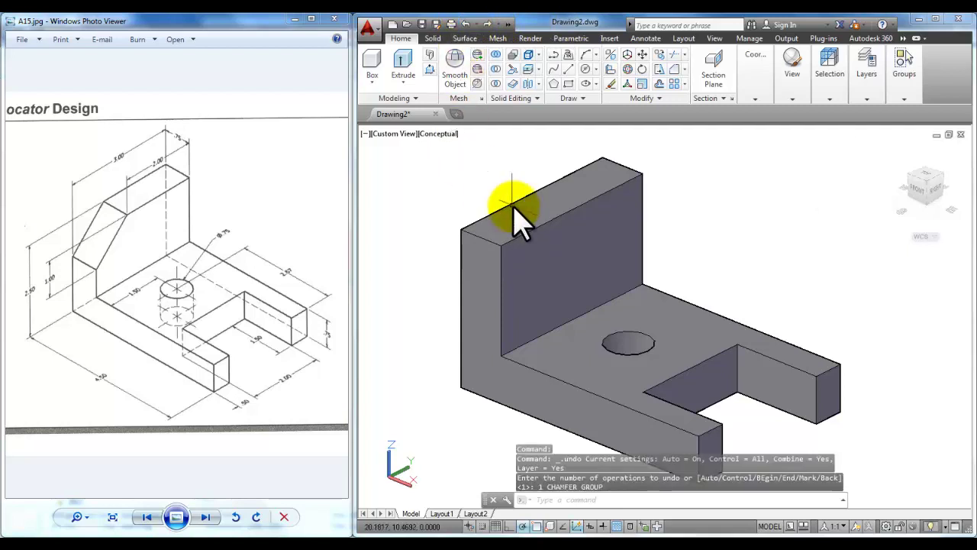
Draw a 1-unit line along the upright wall's inner top edge, starting at its front corner.
scroll(515, 294, "up", 2)
middle_click_drag(546, 284, 537, 288)
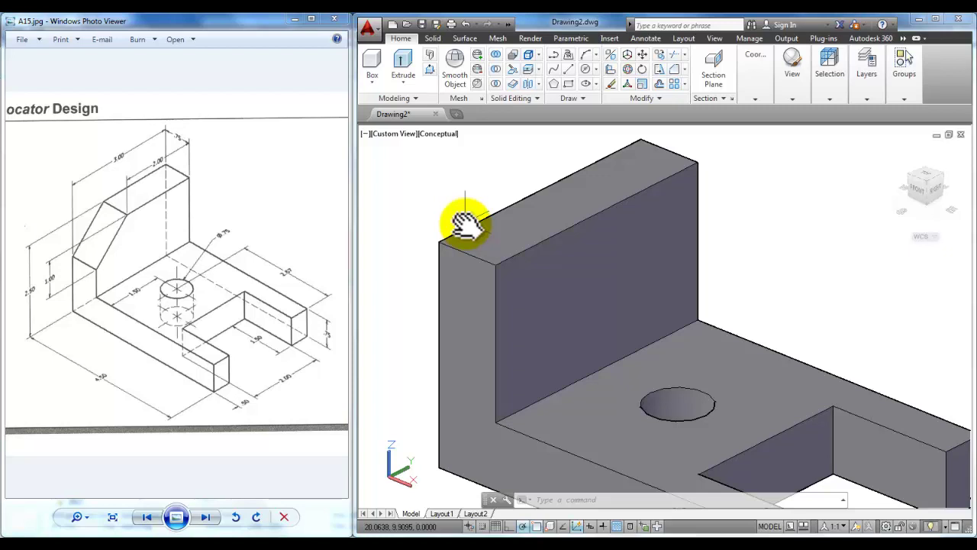
left_click(568, 68)
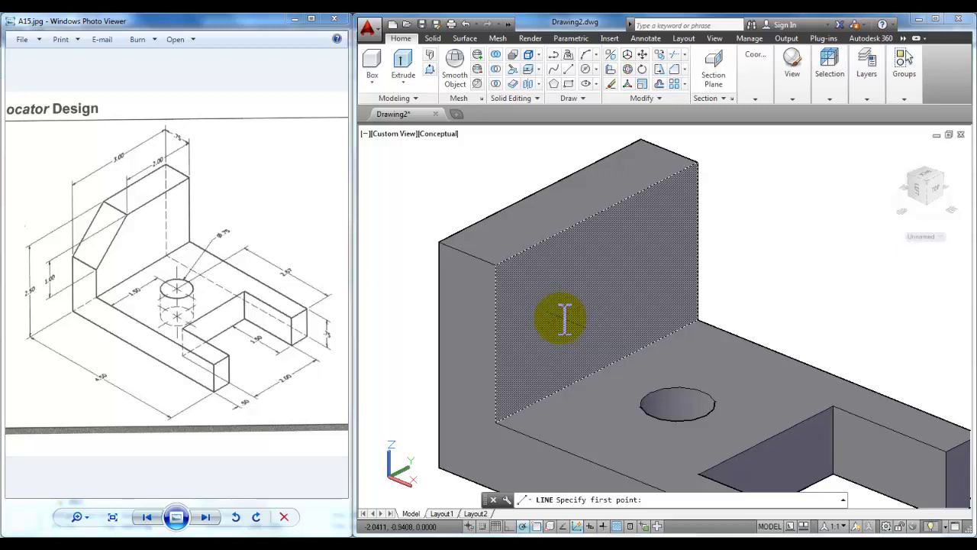
left_click(496, 265)
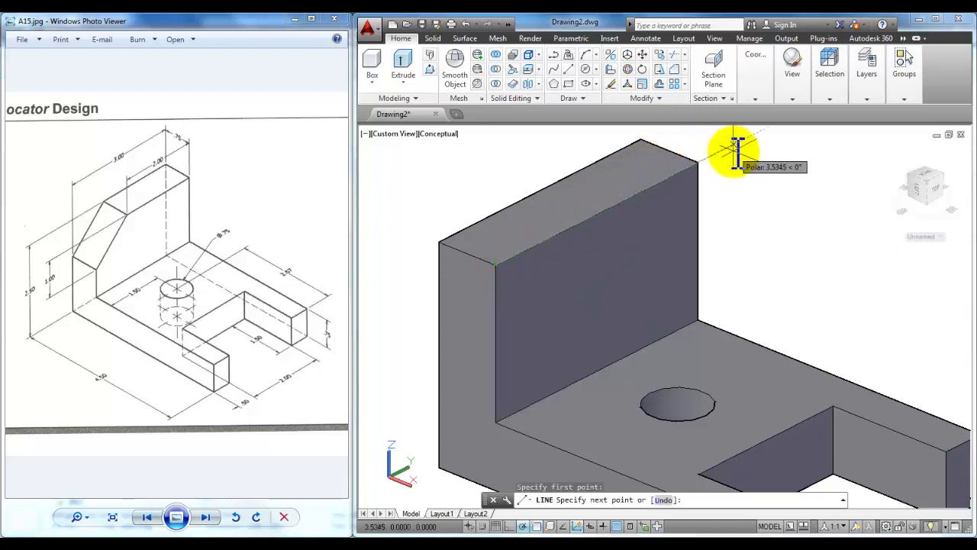
type("1")
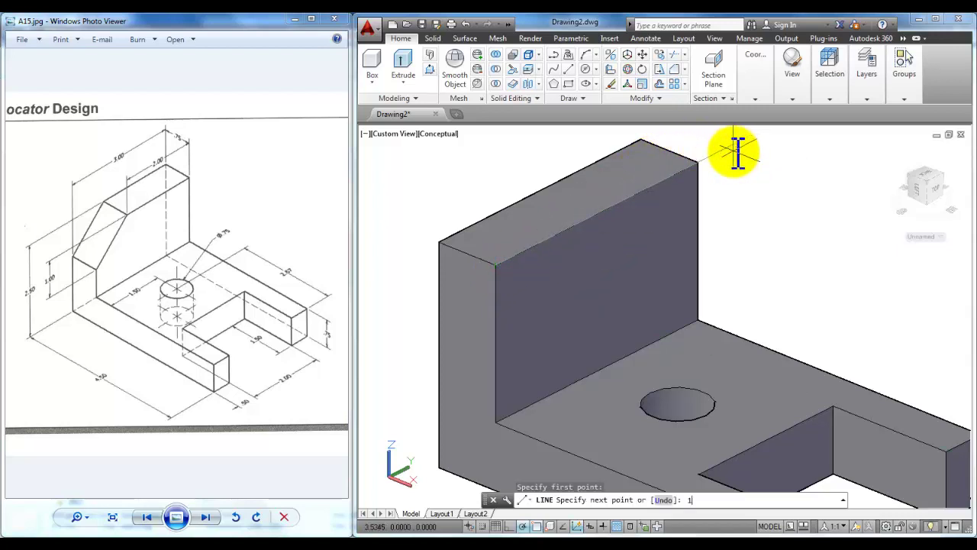
key("Return")
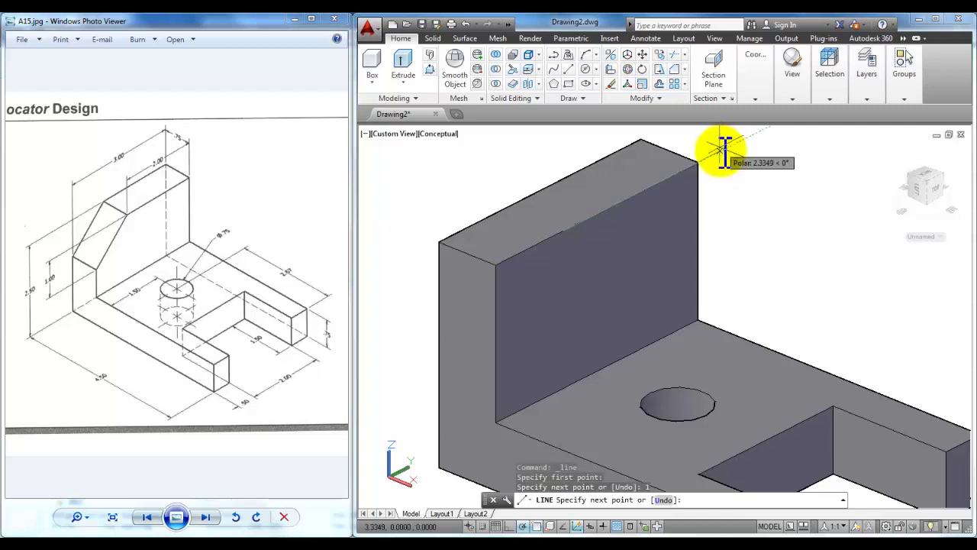
key("Return")
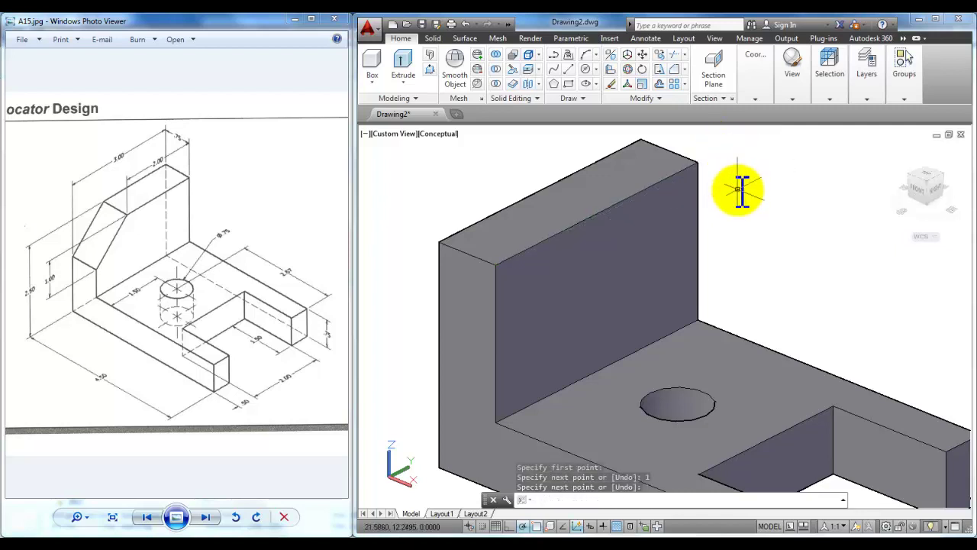
Draw a line 1 unit down from the wall's inner front top corner and a diagonal from its end to the top line's far end.
left_click(568, 69)
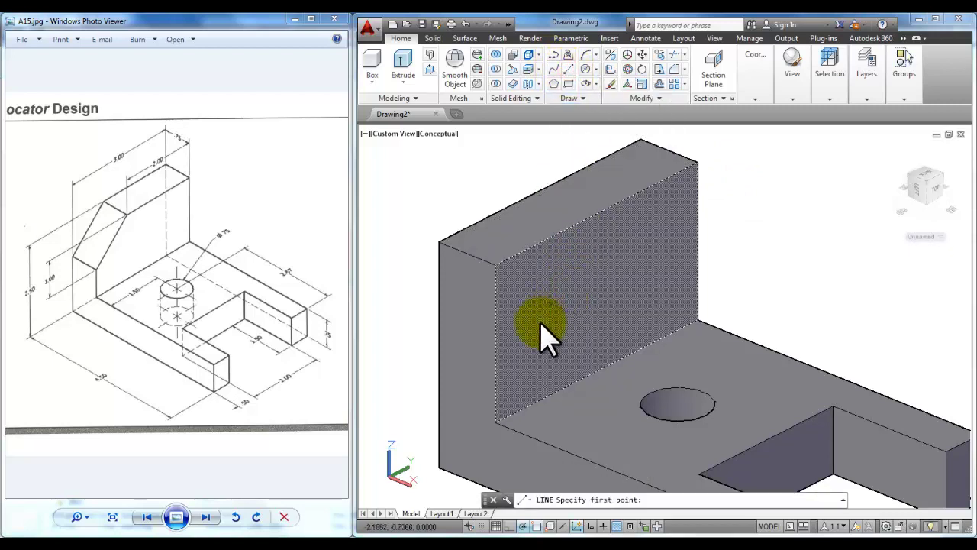
left_click(497, 266)
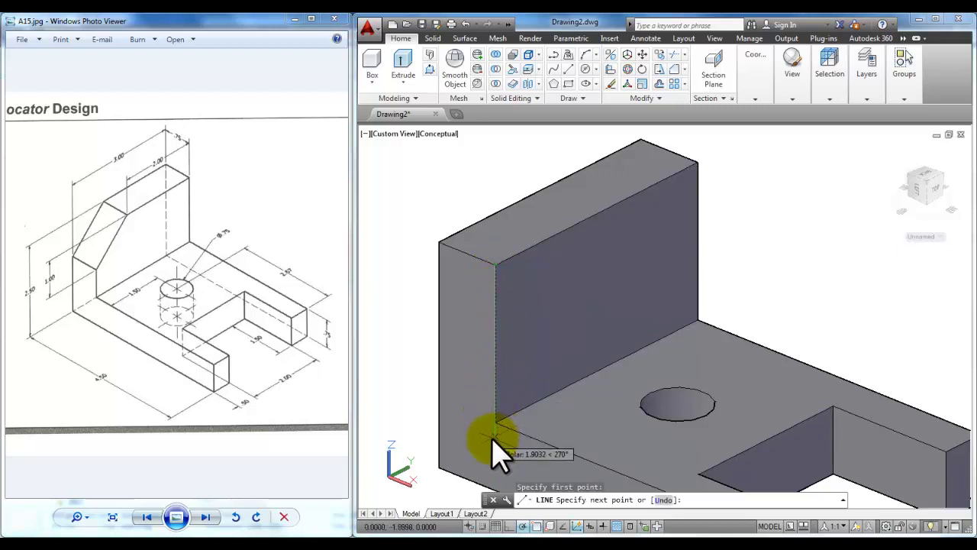
type("1")
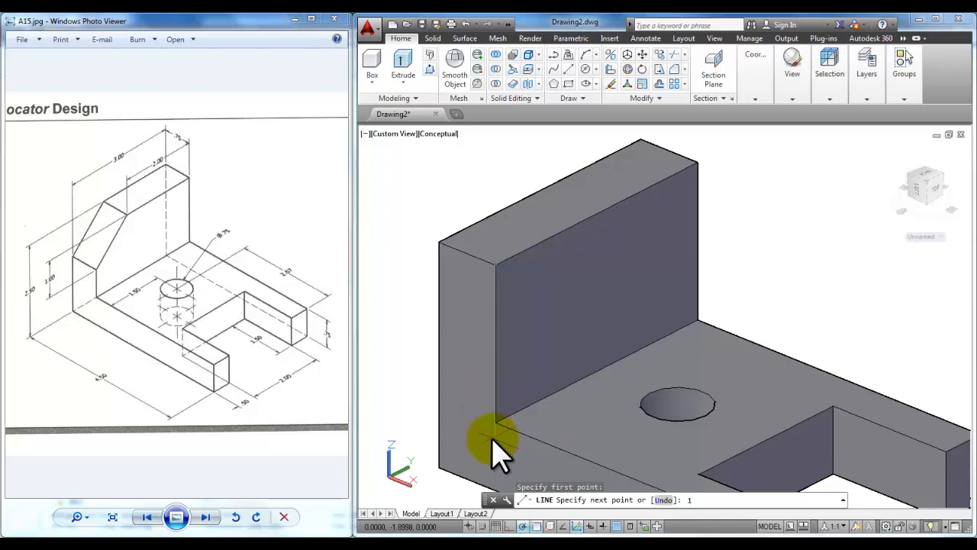
key("Return")
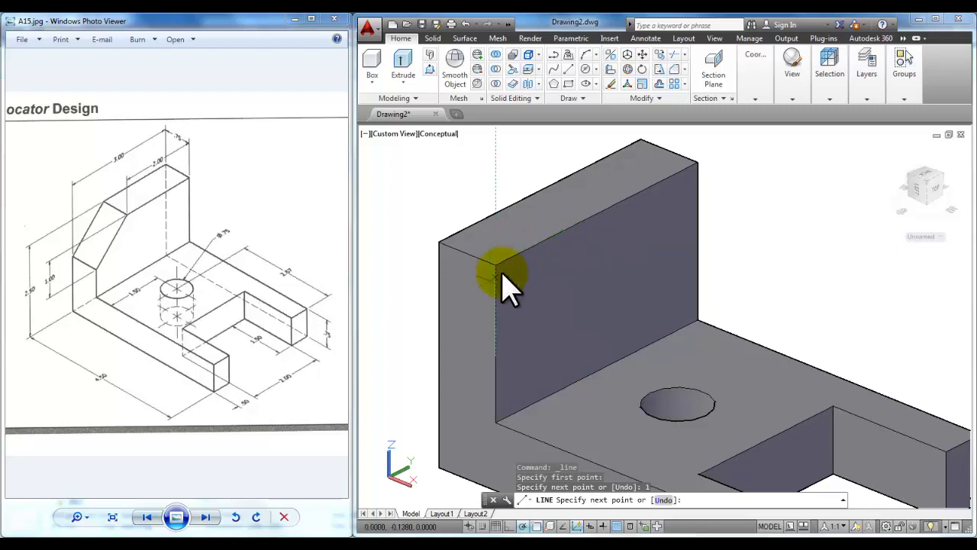
left_click(564, 230)
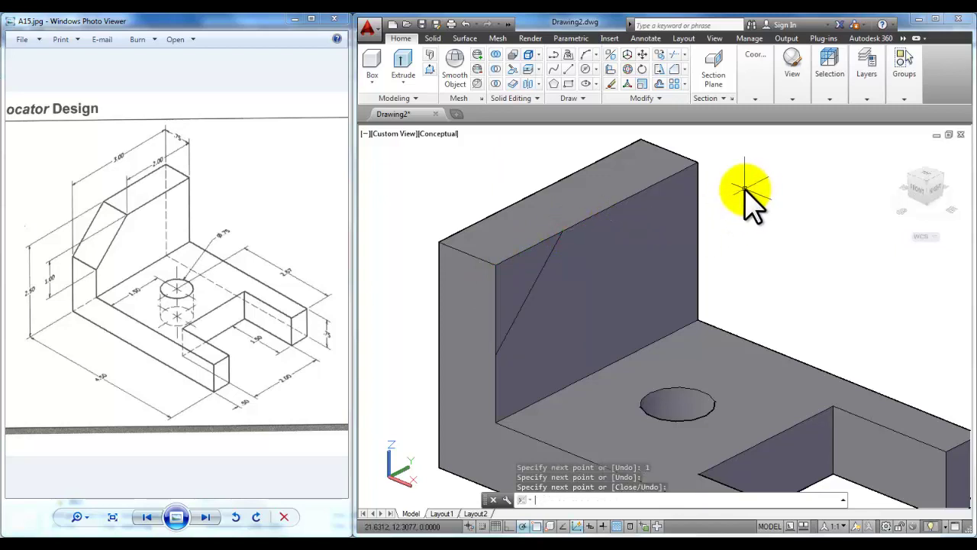
key("Return")
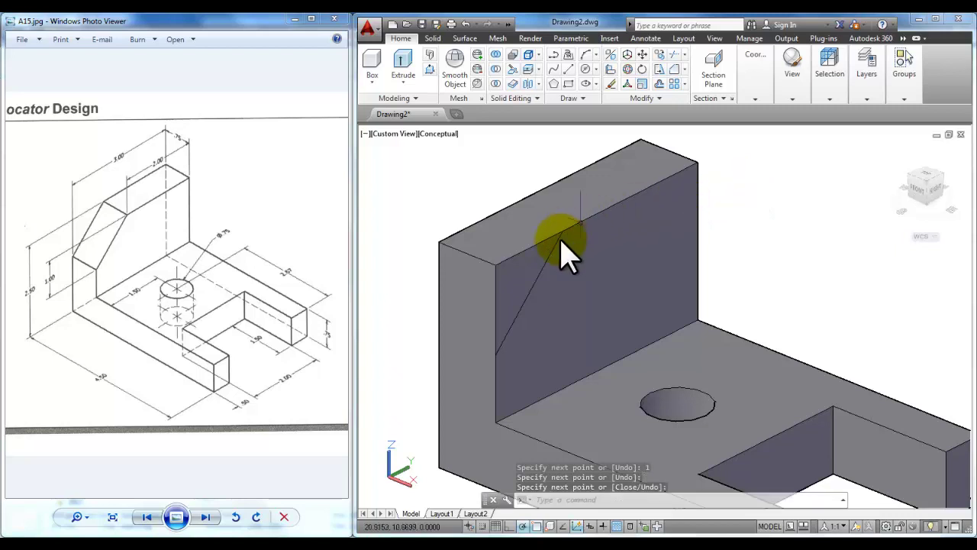
Check the triangular outline on the wall's inner face by selecting its three lines, and clear the selection.
left_click(456, 168)
left_click(589, 441)
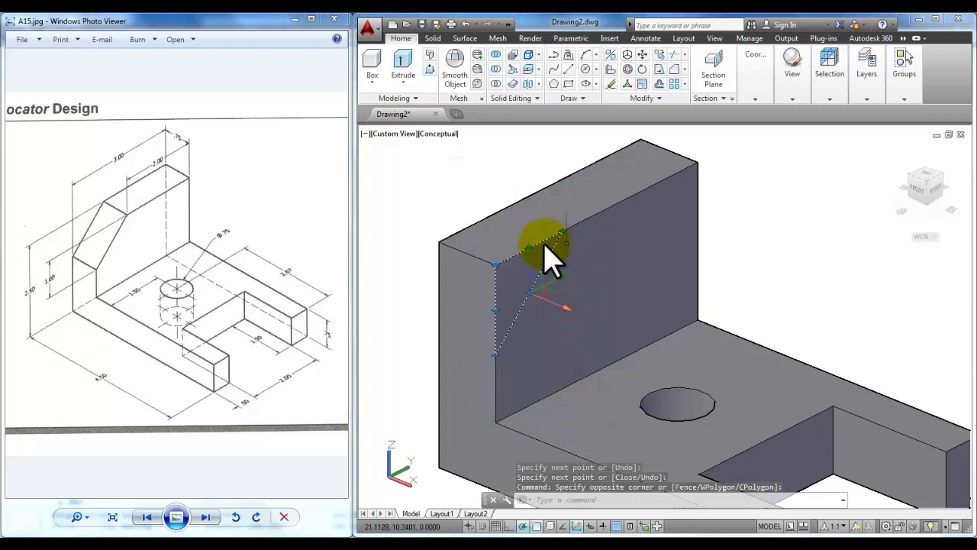
left_click(498, 264)
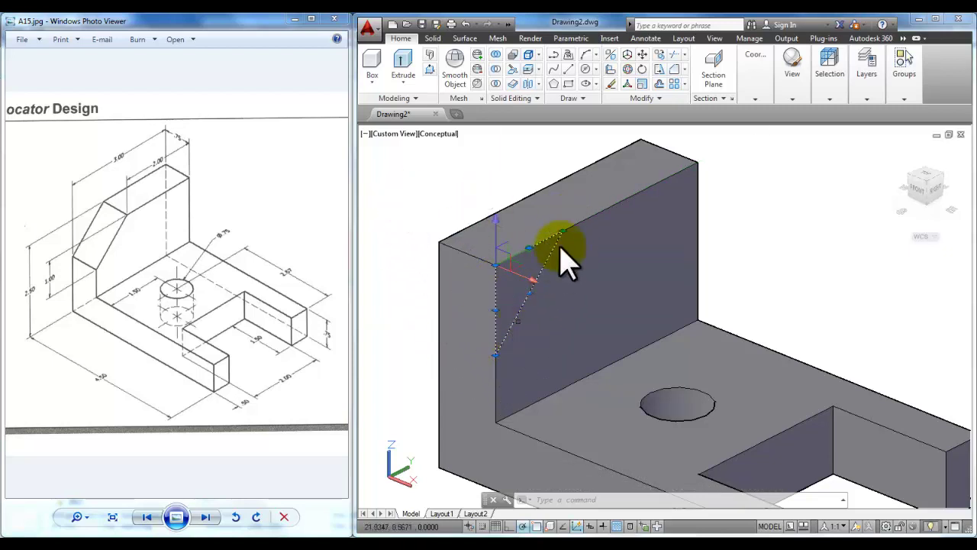
left_click(391, 229)
key("Escape")
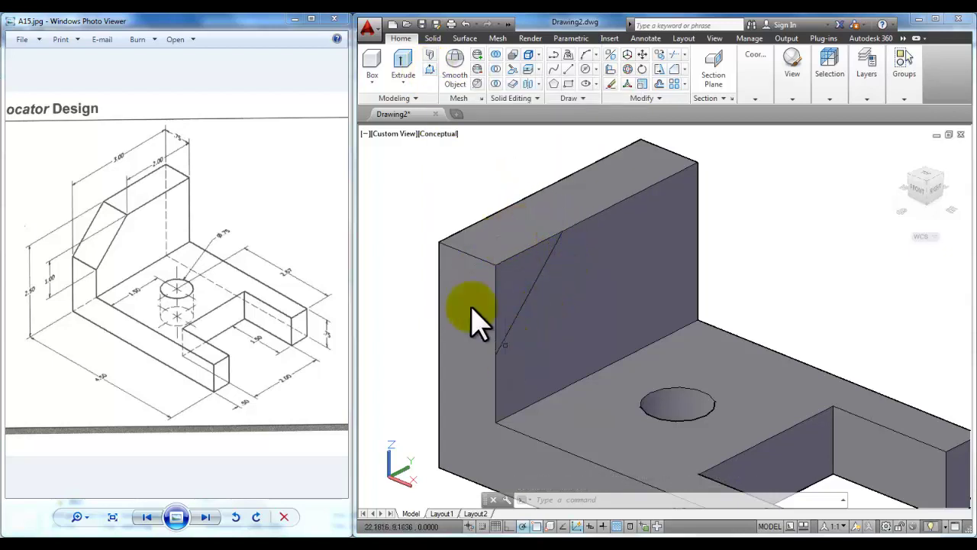
Presspull the triangular area back through the wall's full thickness to cut off the front top corner.
left_click(432, 74)
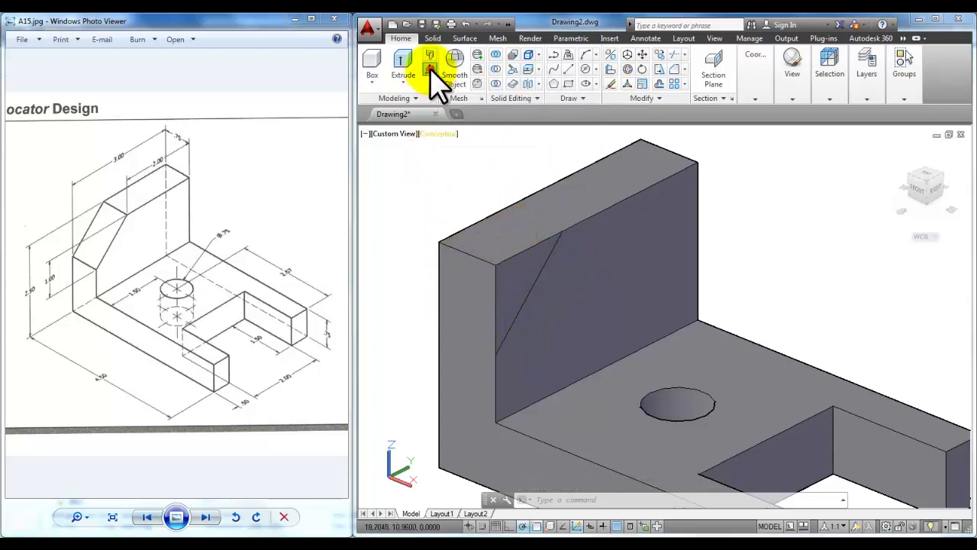
left_click(518, 294)
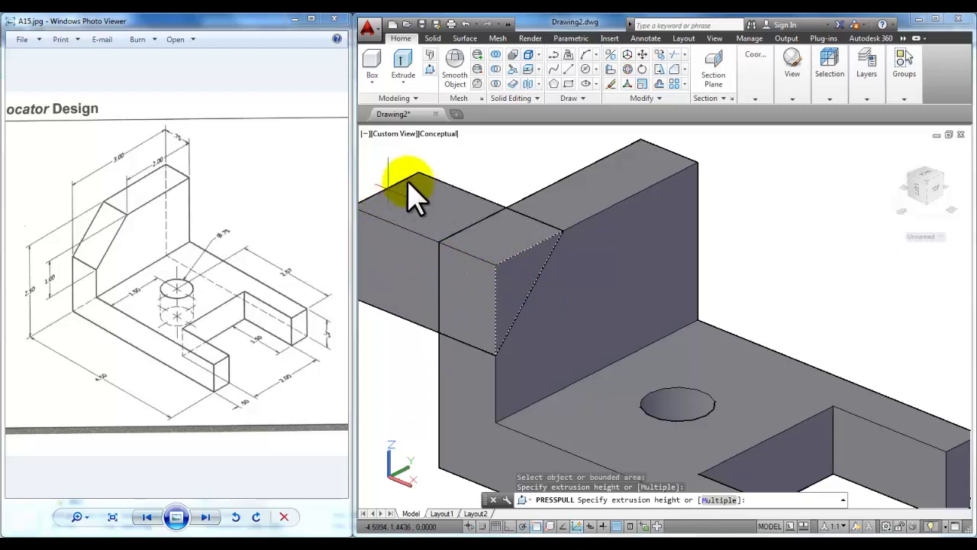
left_click(431, 169)
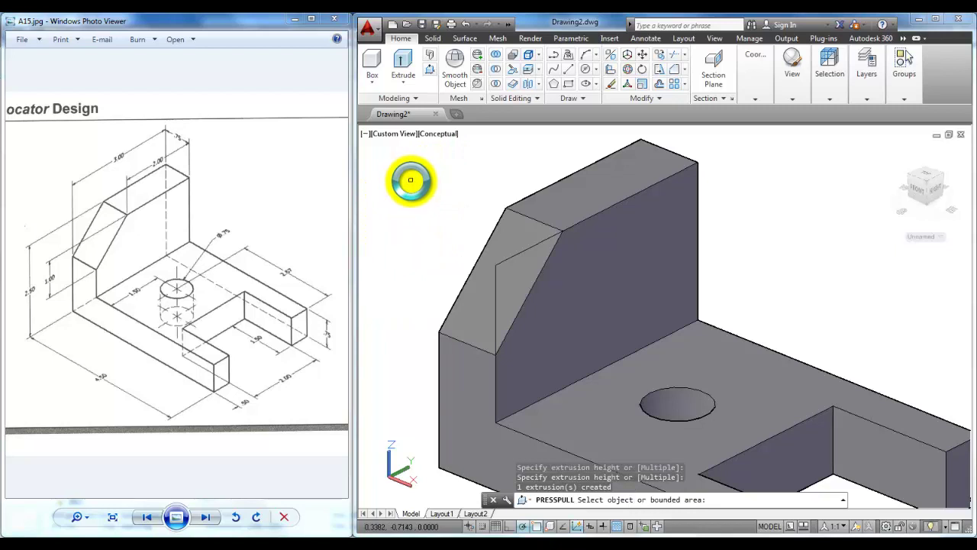
right_click(410, 180)
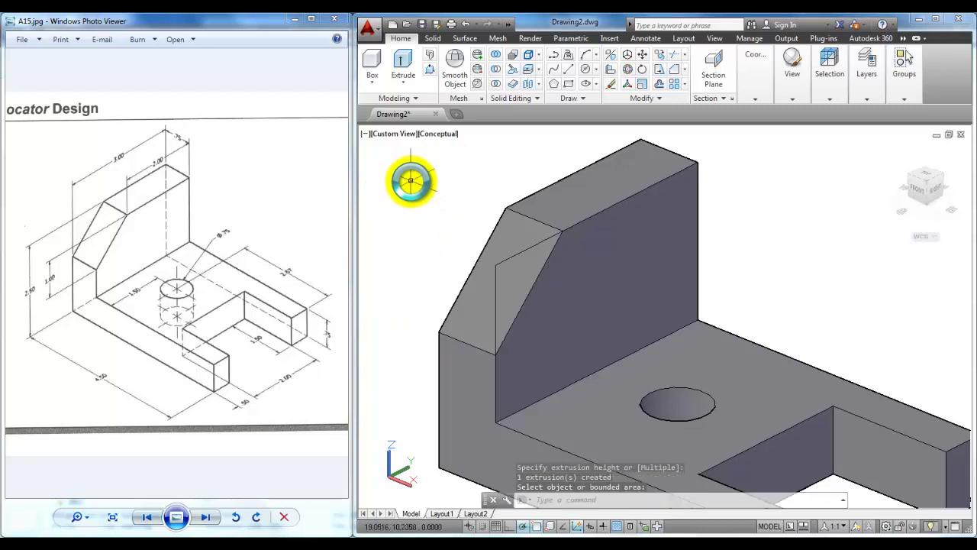
Erase the top and vertical construction lines left outside the wall's cut corner.
left_click(442, 277)
middle_click_drag(441, 276, 395, 250, "shift")
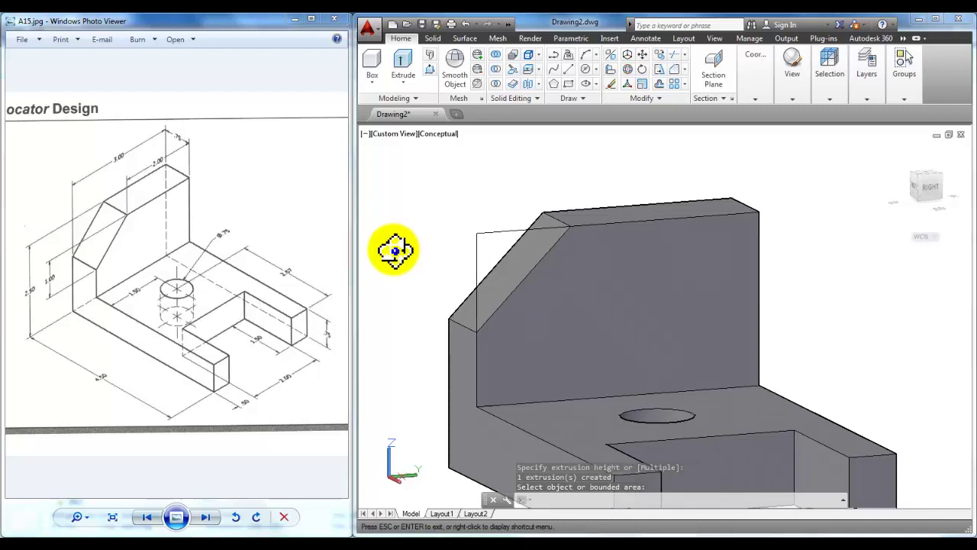
left_click(489, 229)
left_click(466, 241)
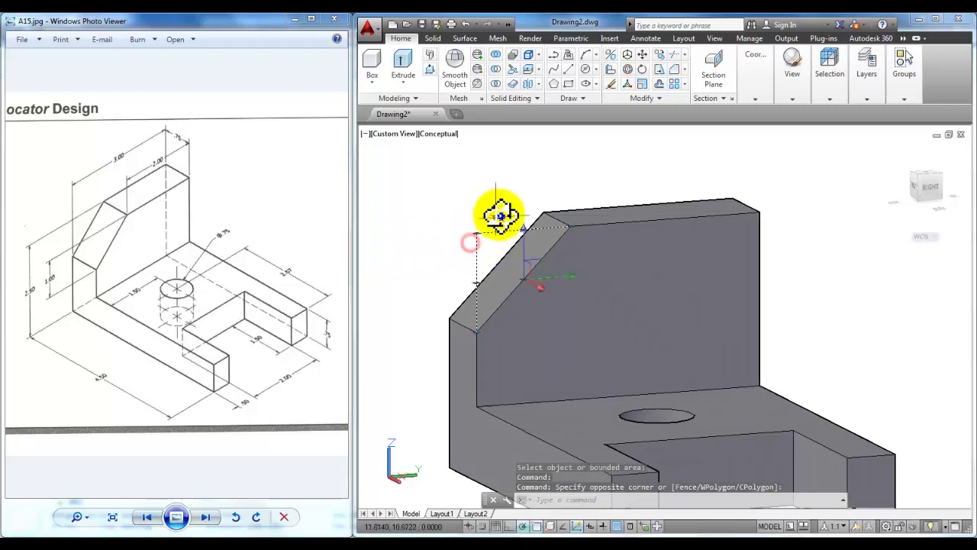
left_click(610, 85)
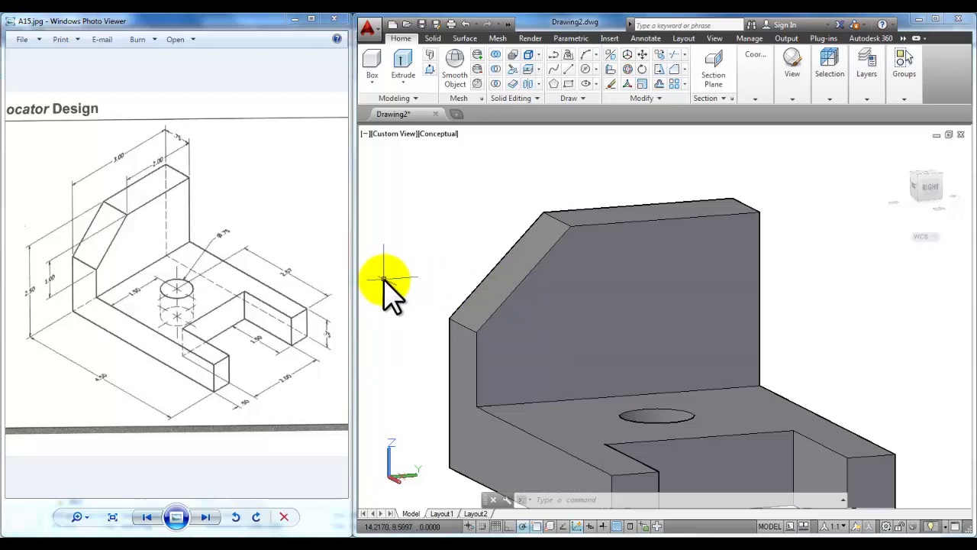
Try window-selecting and erasing the diagonal line on the cut corner's edge, and undo both erasures.
left_click(376, 154)
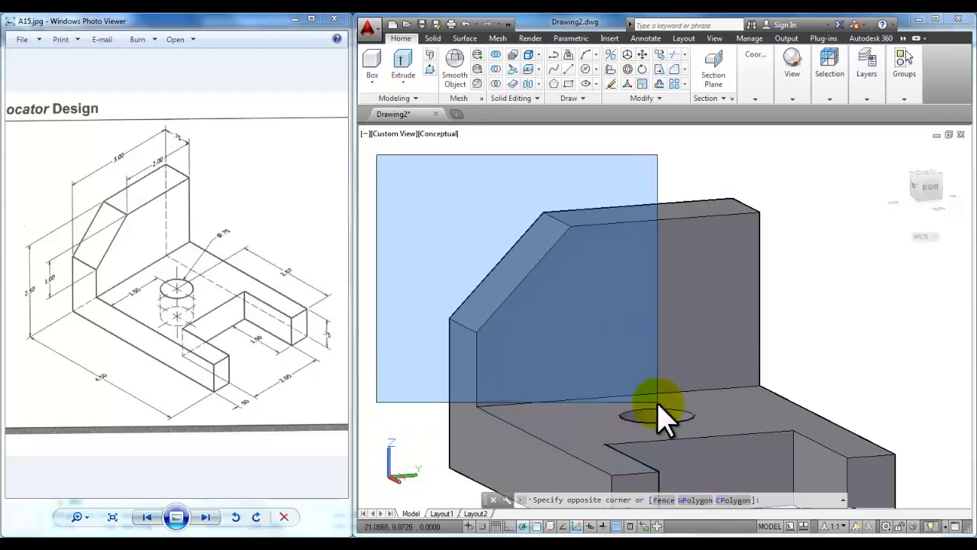
left_click(710, 451)
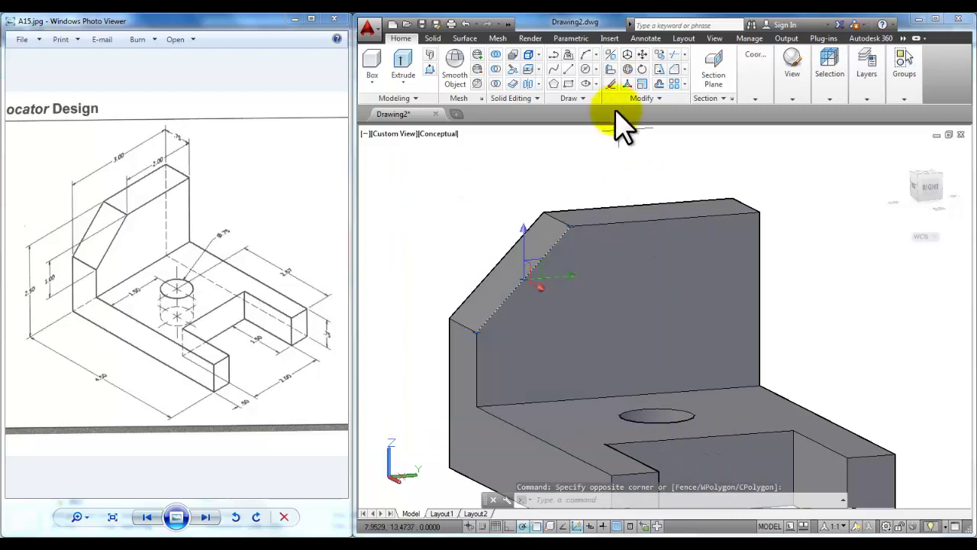
left_click(611, 82)
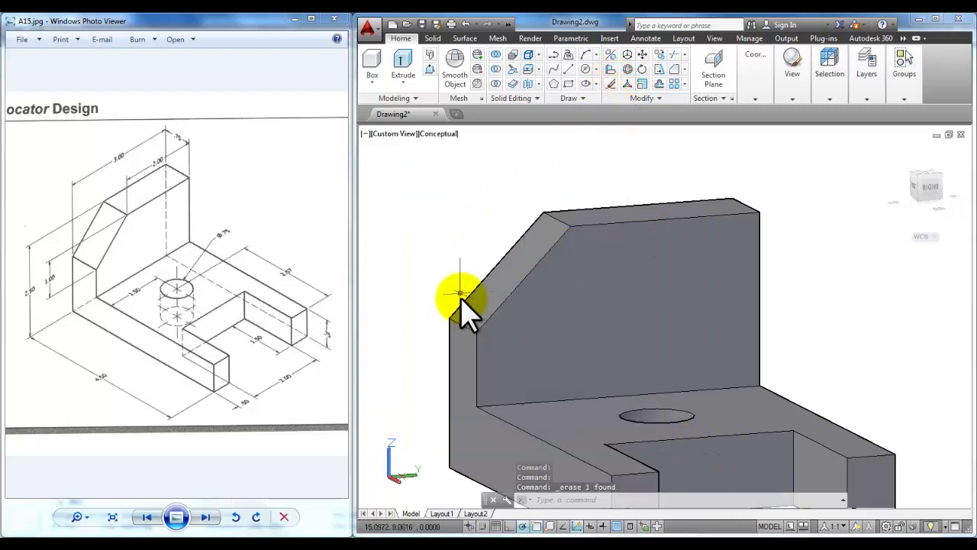
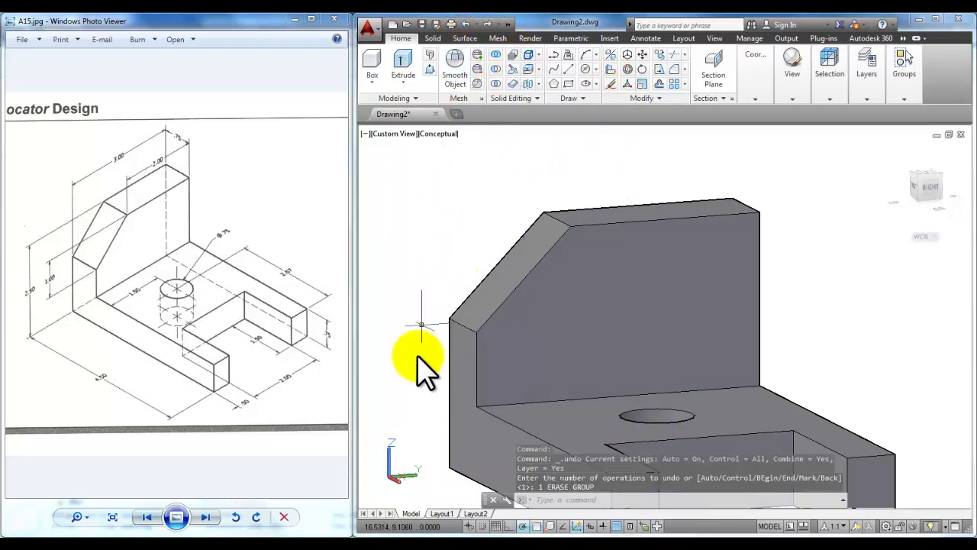
middle_click_drag(447, 453, 479, 435, "shift")
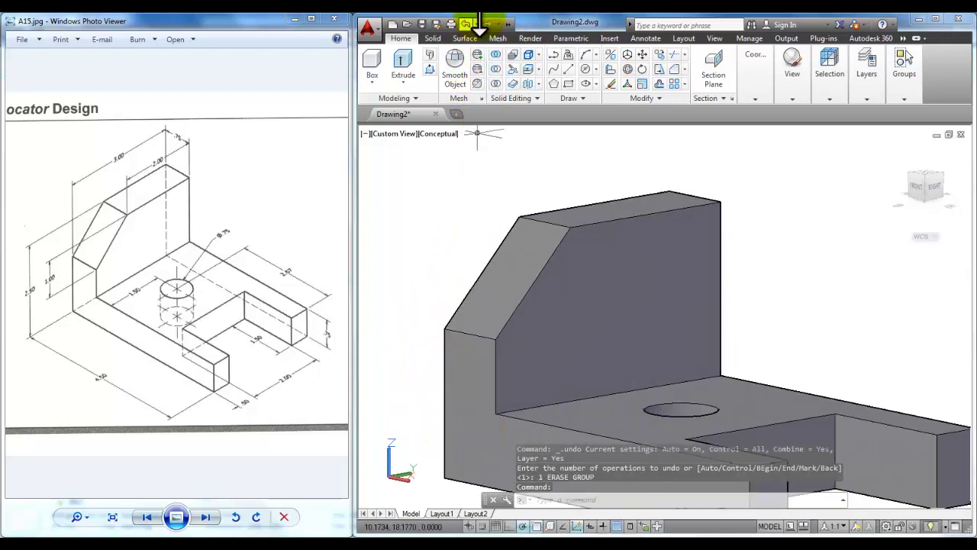
left_click(467, 26)
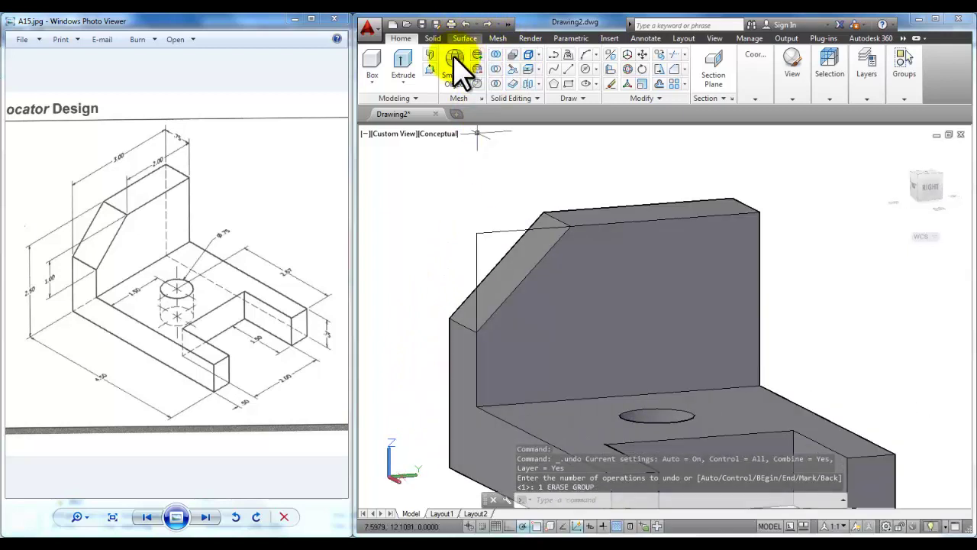
Erase the restored top and vertical construction lines beside the wall's angled cut.
left_click(465, 252)
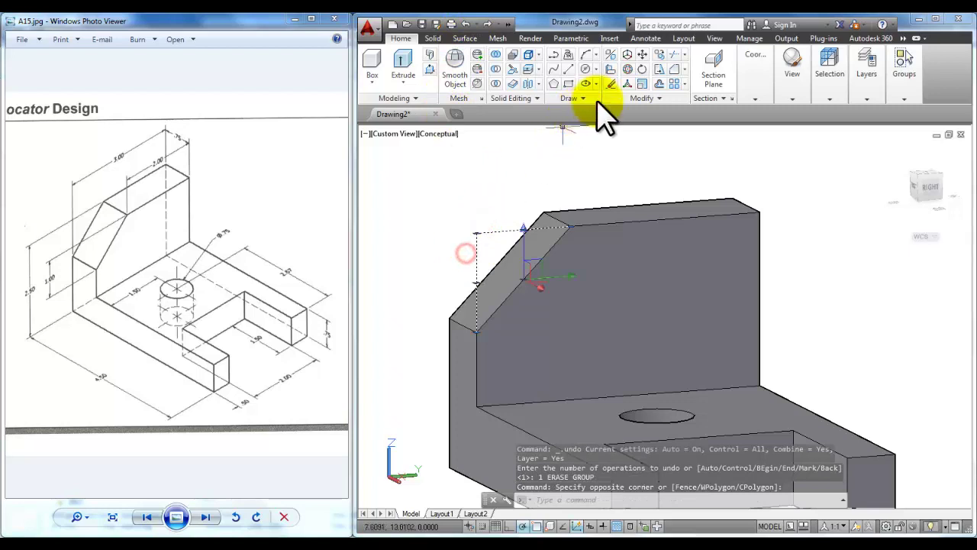
left_click(611, 83)
middle_click_drag(425, 306, 465, 273, "shift")
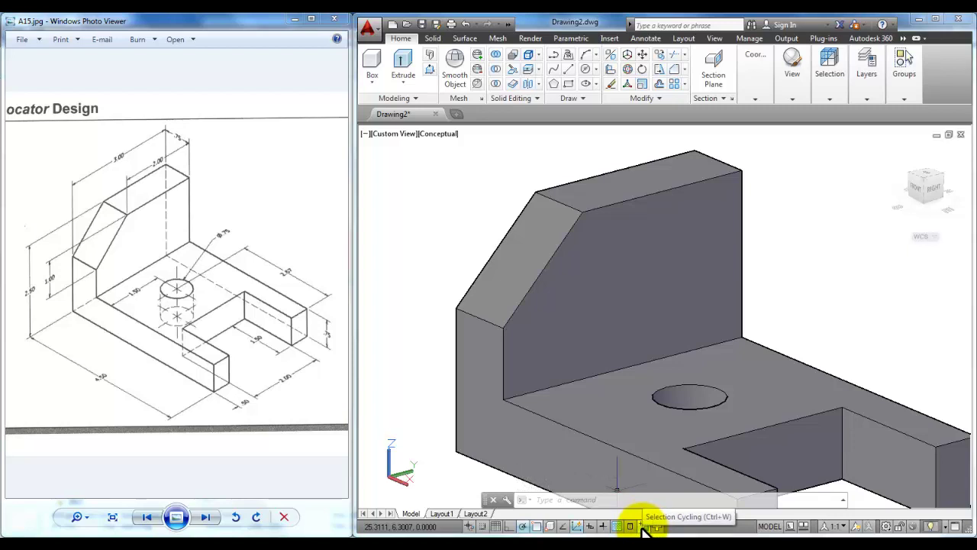
Enable selection cycling, choose the diagonal line overlapping the solid's angled edge, and erase it.
left_click(644, 527)
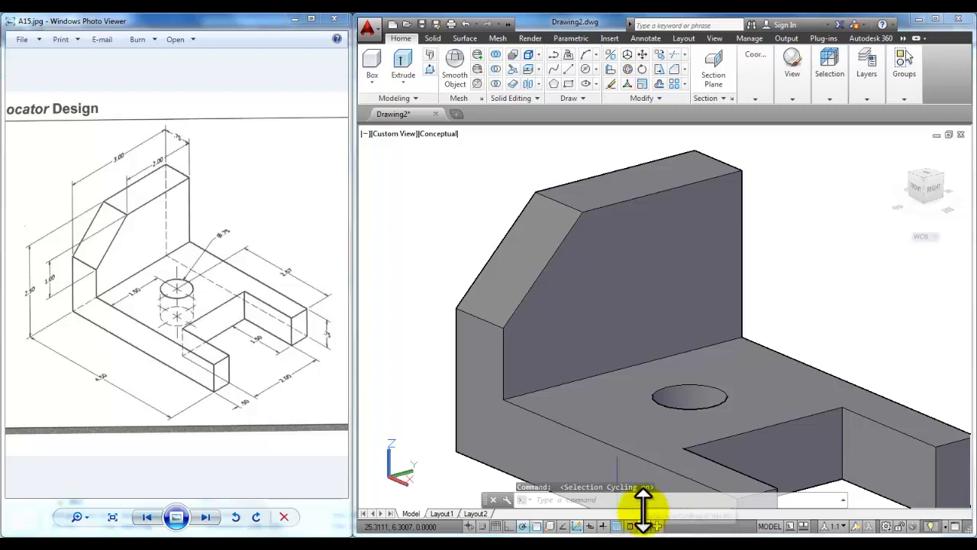
left_click(527, 297)
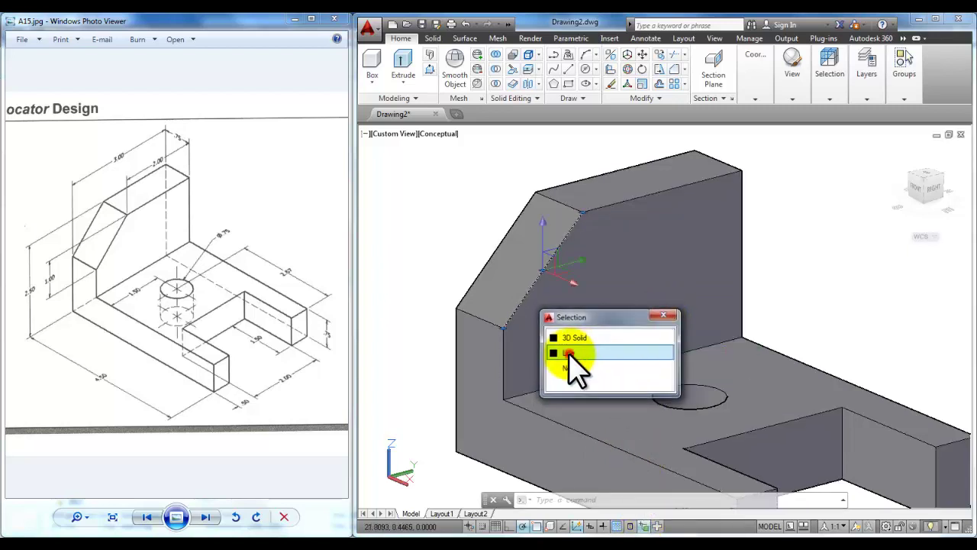
left_click(520, 312)
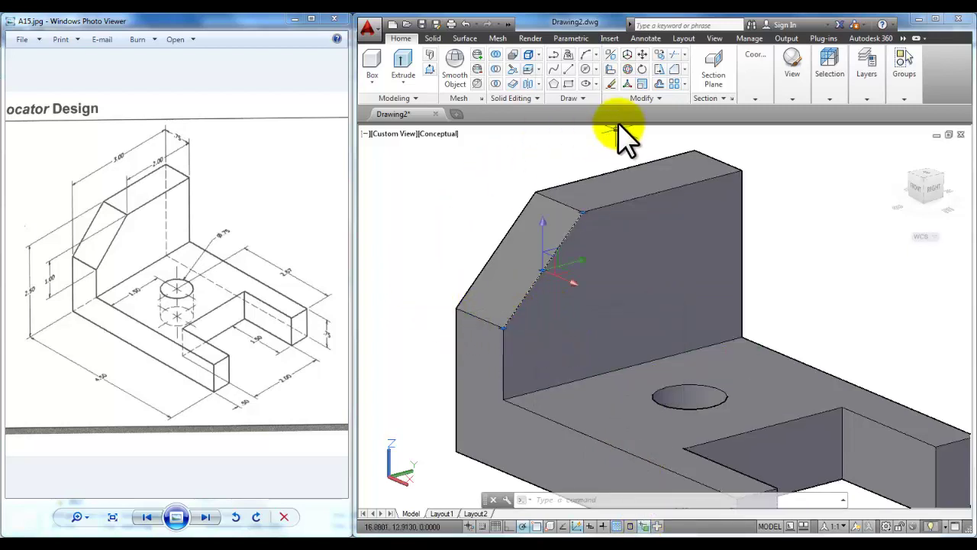
left_click(612, 84)
scroll(428, 271, "down", 2)
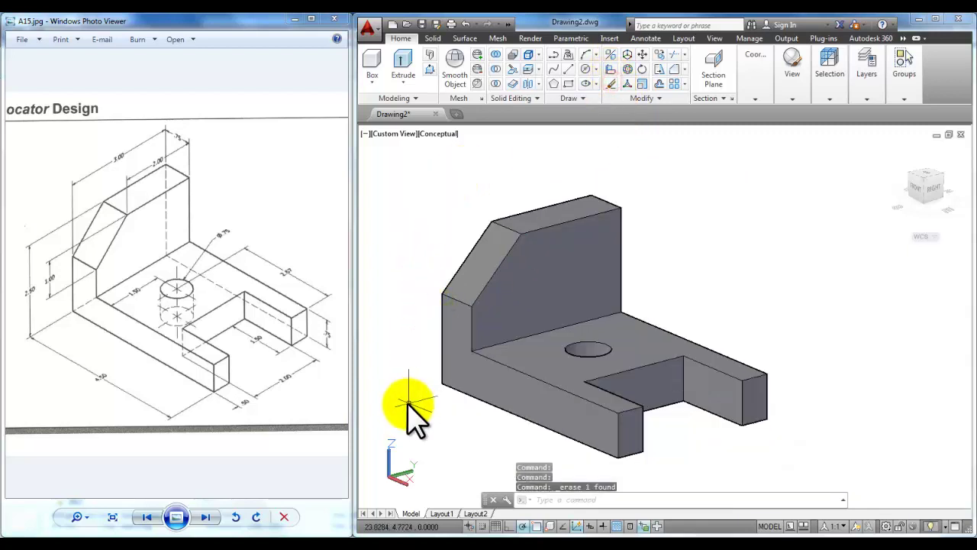
middle_click_drag(447, 430, 508, 403)
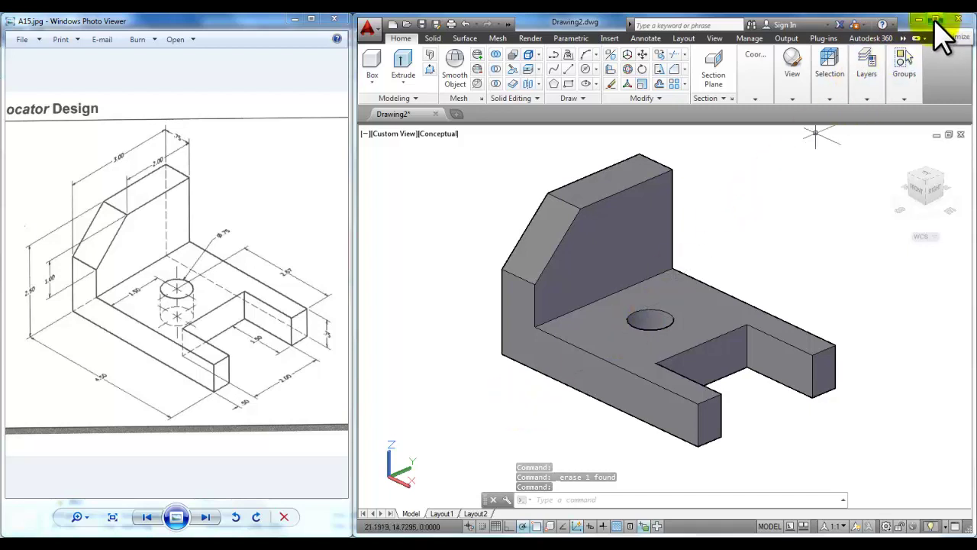
Maximize the drawing window and create two new layers named text and viewport.
left_click(936, 18)
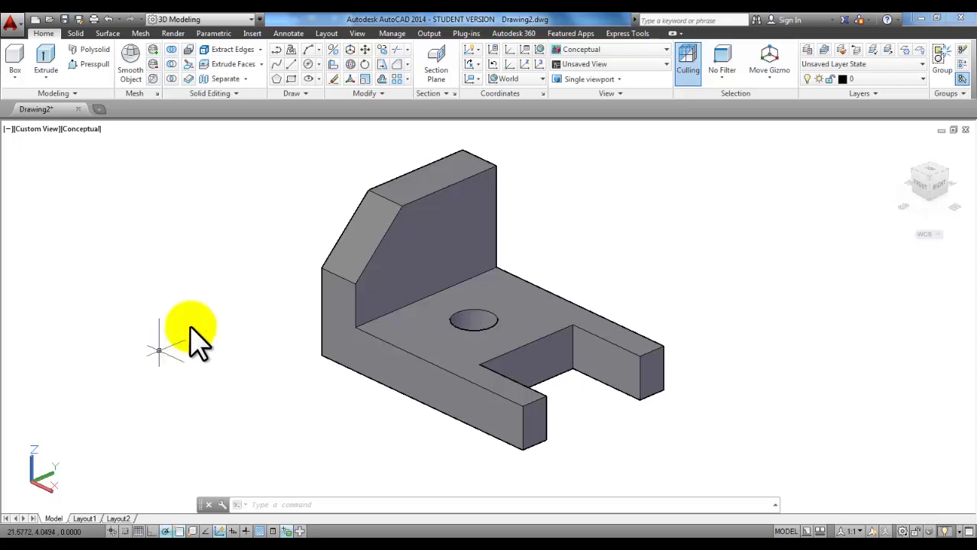
left_click(808, 51)
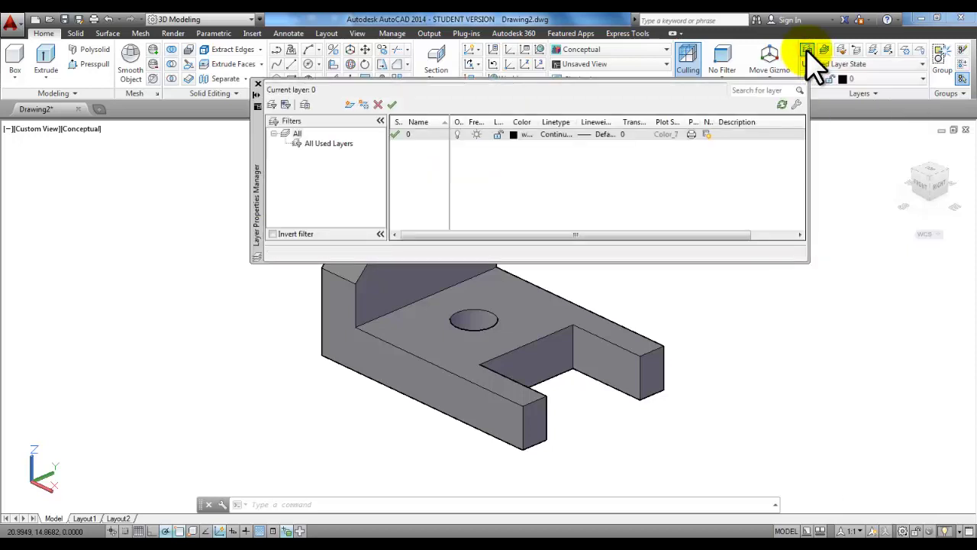
left_click_drag(259, 153, 272, 124)
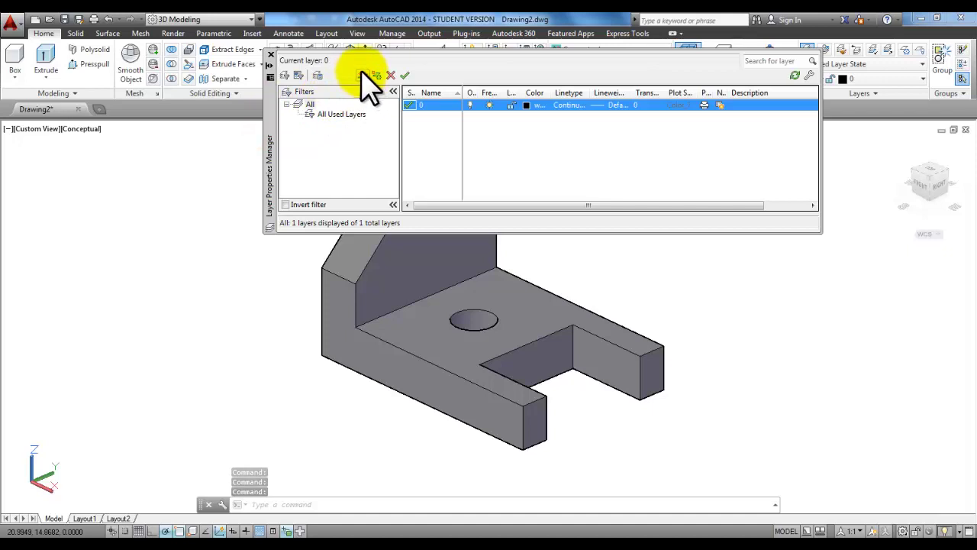
left_click(362, 74)
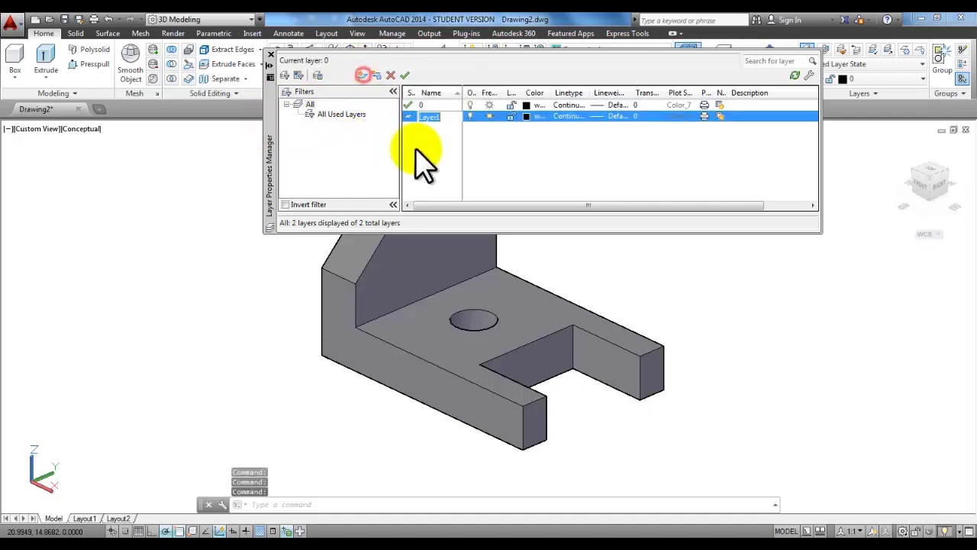
type("tex")
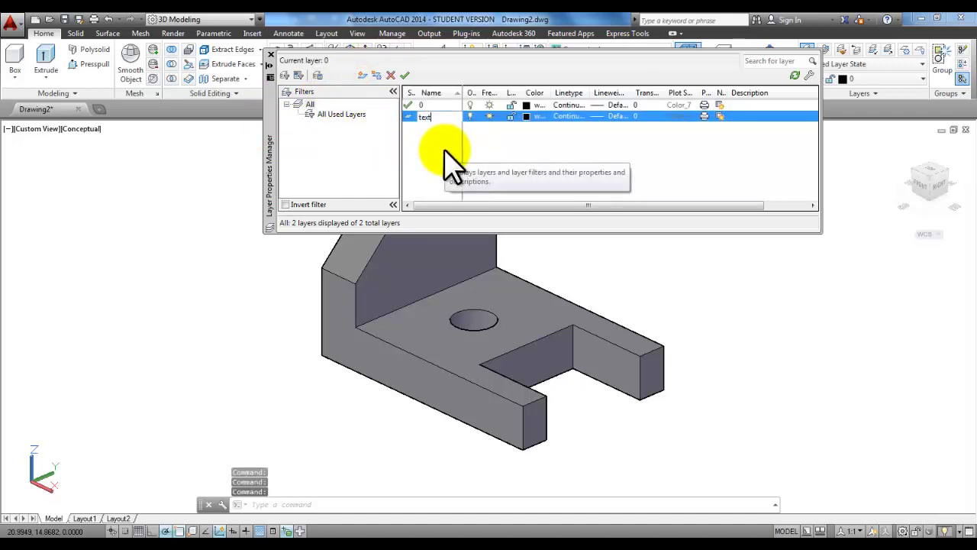
type("t")
key("comma")
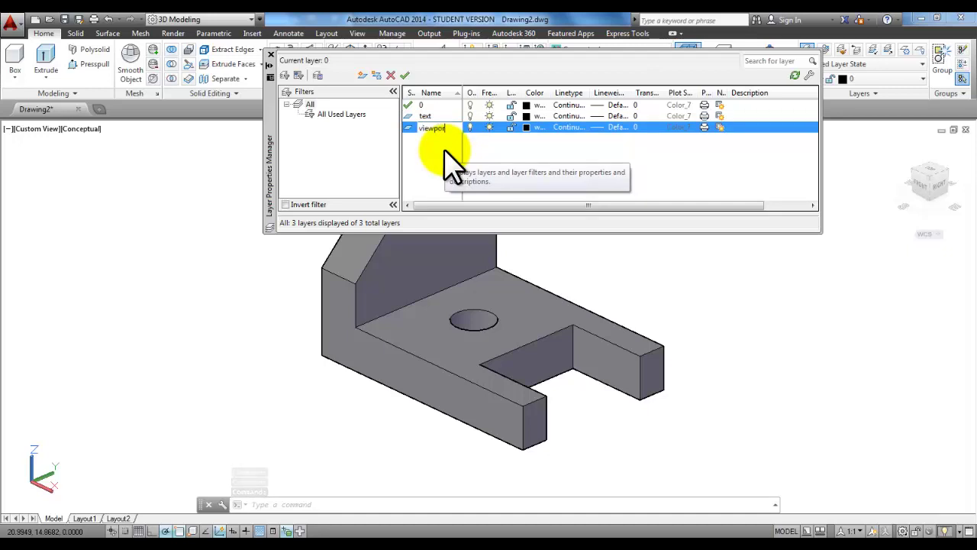
type("viewport")
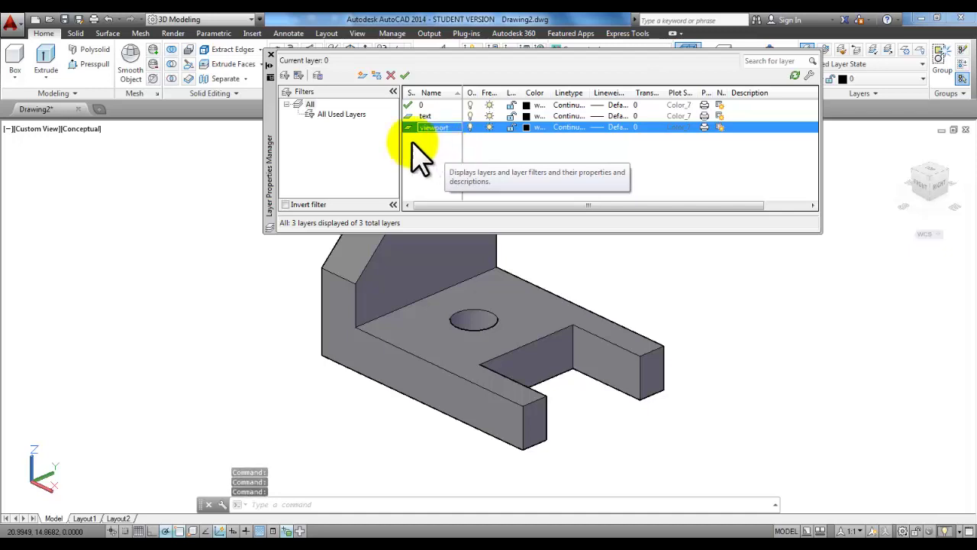
Give the viewport layer the colour red, switch off its plotting, and make it the current layer.
left_click(530, 128)
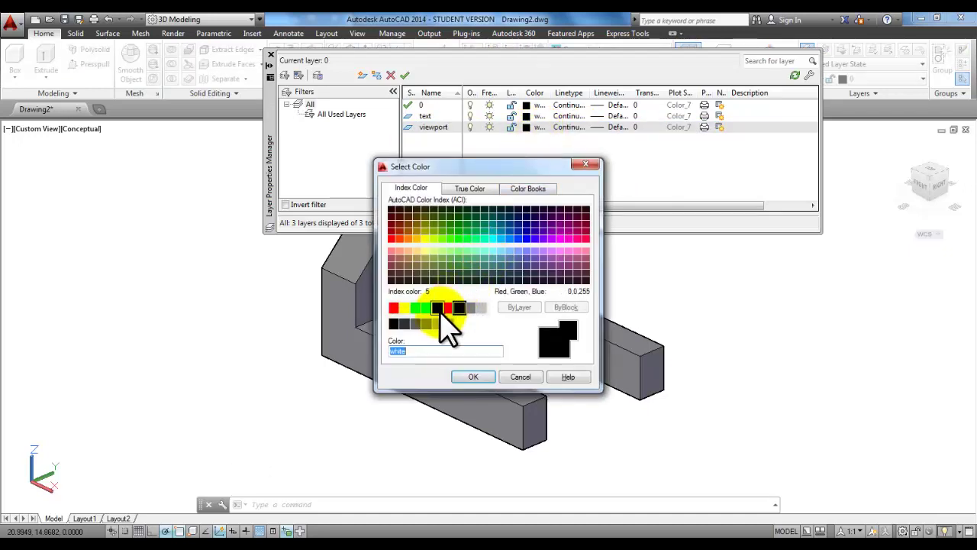
left_click(393, 307)
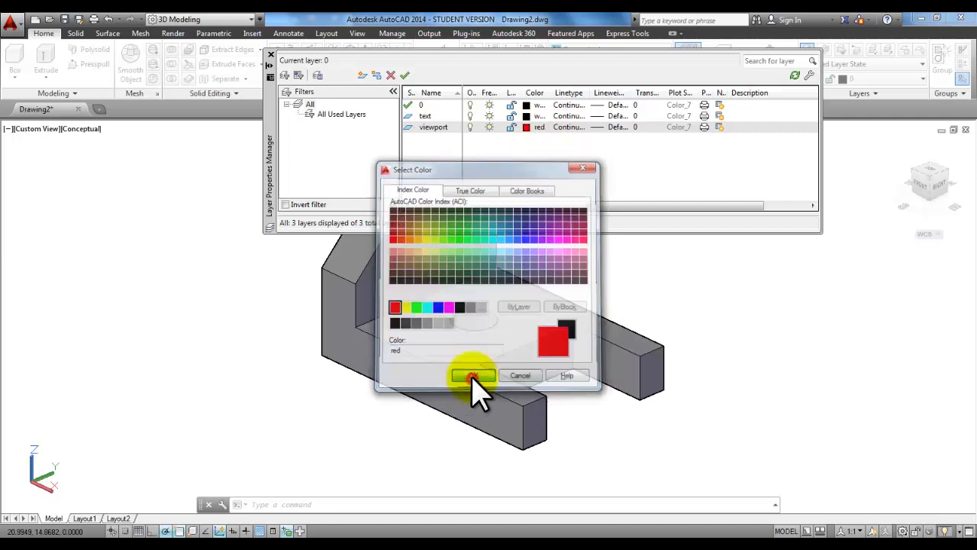
left_click(468, 377)
left_click(704, 128)
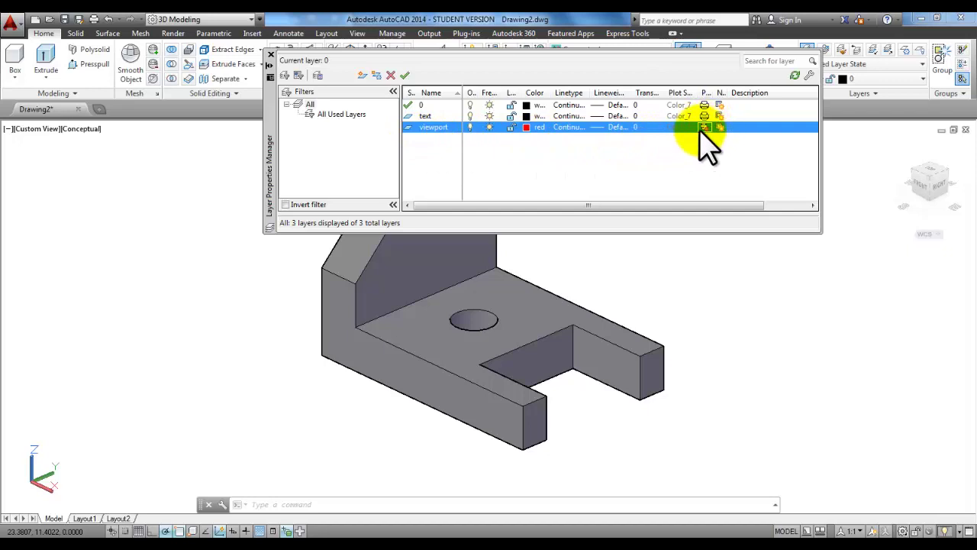
double_click(410, 128)
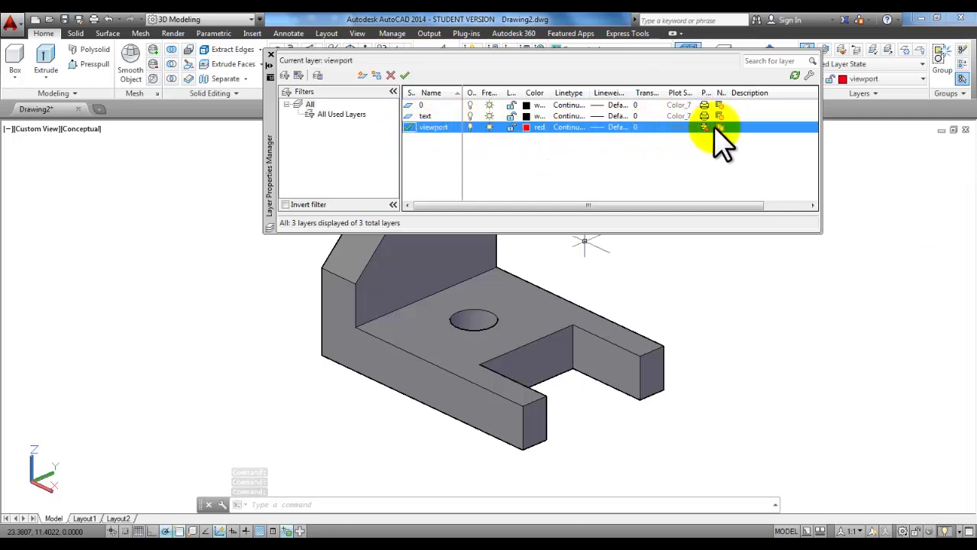
left_click(270, 54)
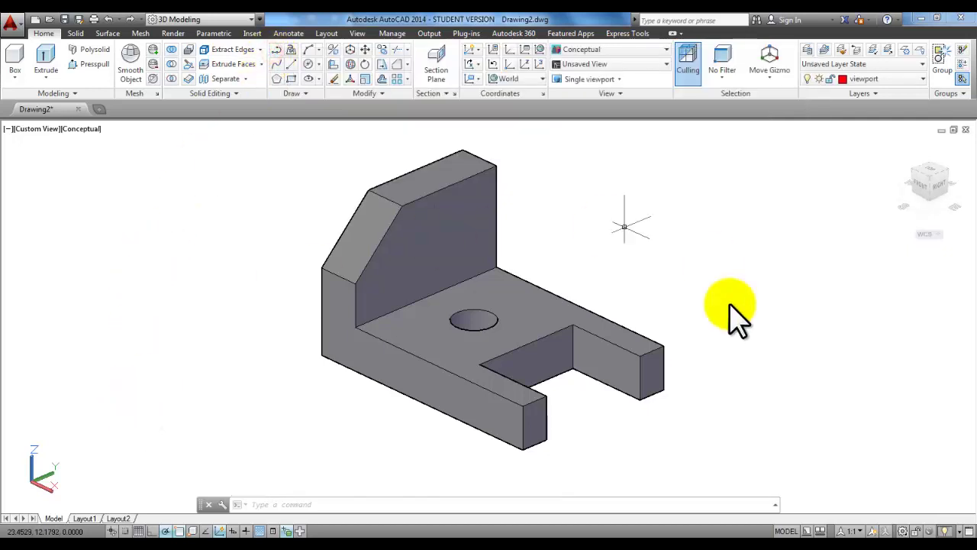
Open Layout1, activate the viewport showing the part, and set its viewport scale to 1:1.
left_click(84, 519)
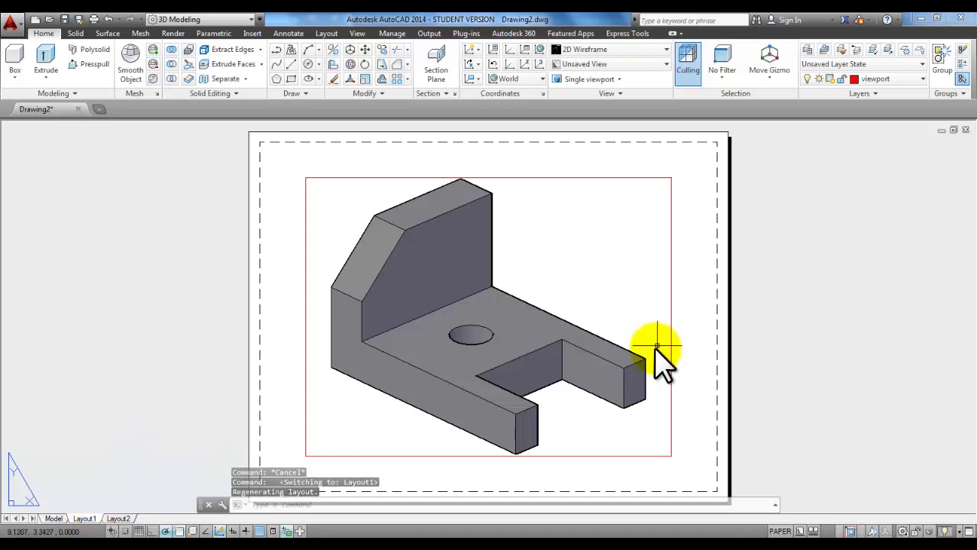
middle_click_drag(597, 418, 608, 413)
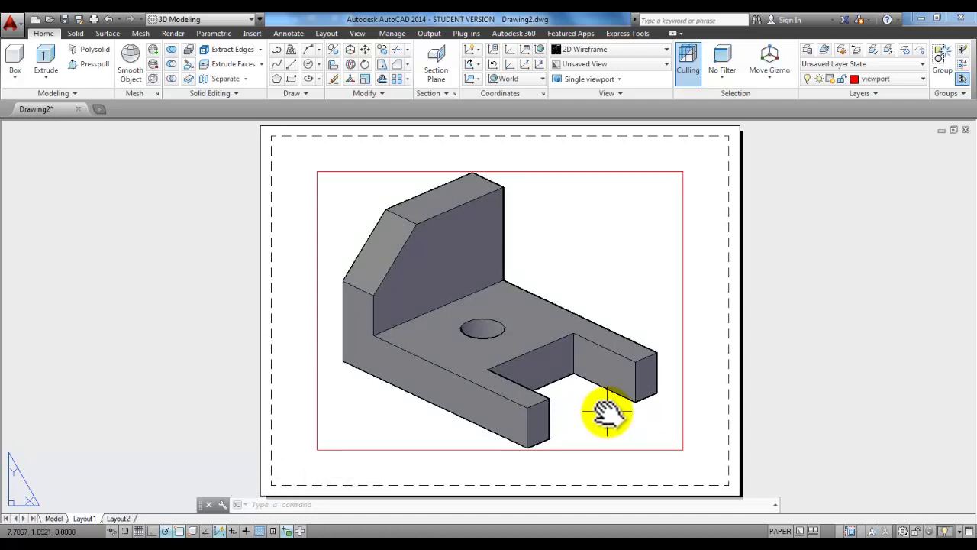
double_click(573, 236)
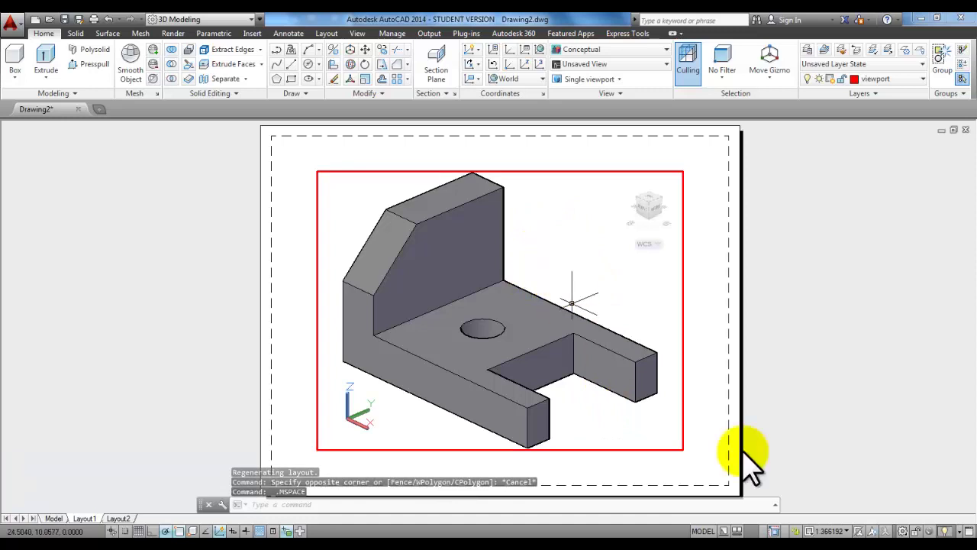
left_click(837, 527)
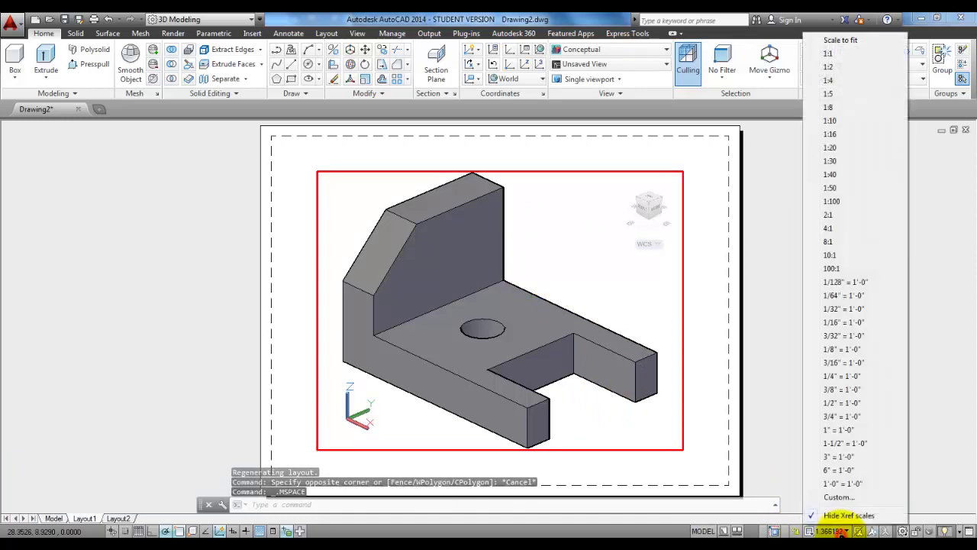
left_click(849, 55)
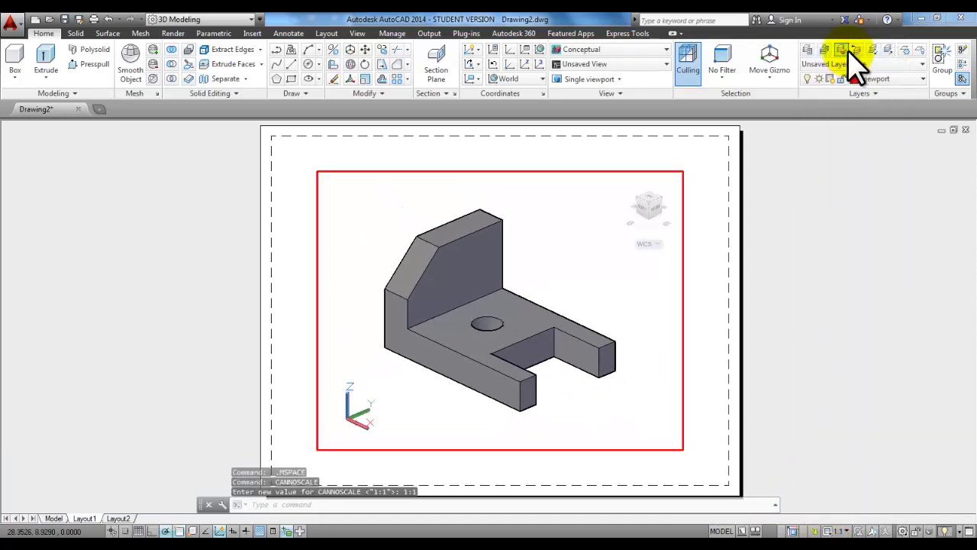
Review the available viewport scales and lock the active viewport at 1:1.
left_click(840, 530)
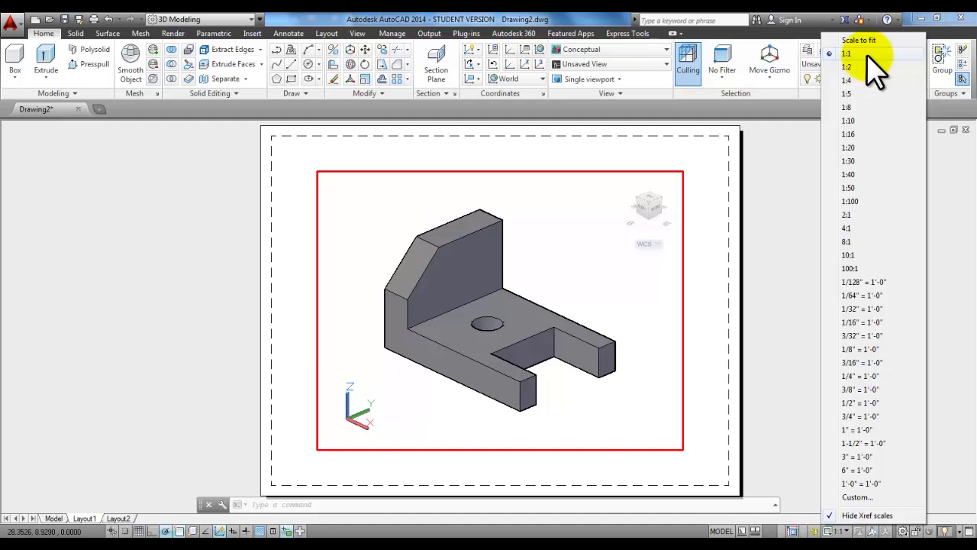
left_click(815, 534)
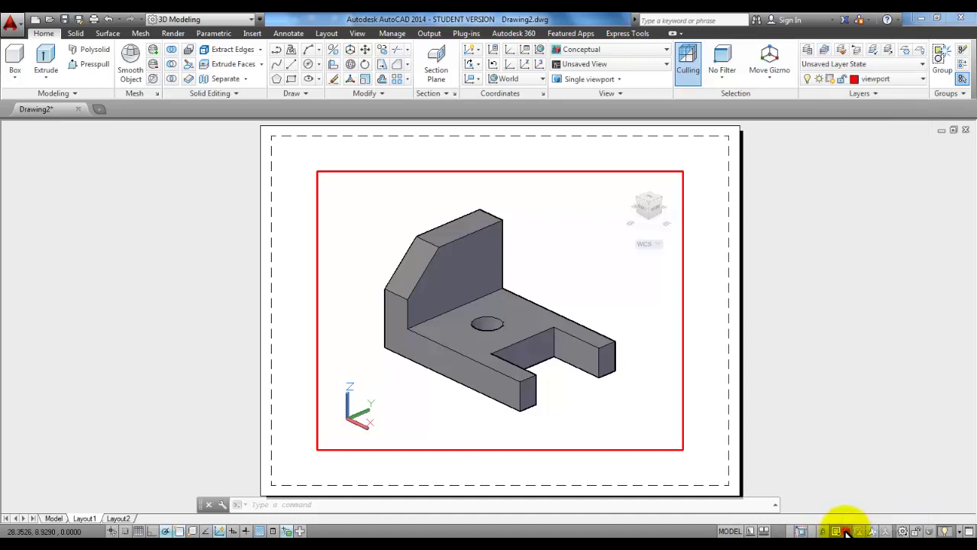
left_click(846, 532)
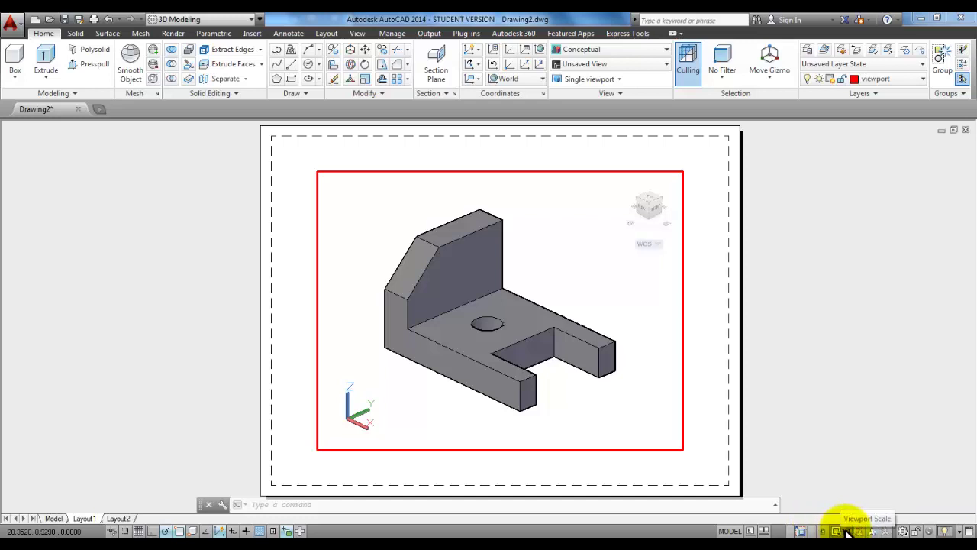
Zoom and pan in the locked viewport to examine whether the part keeps its scale within the frame.
left_click(578, 251)
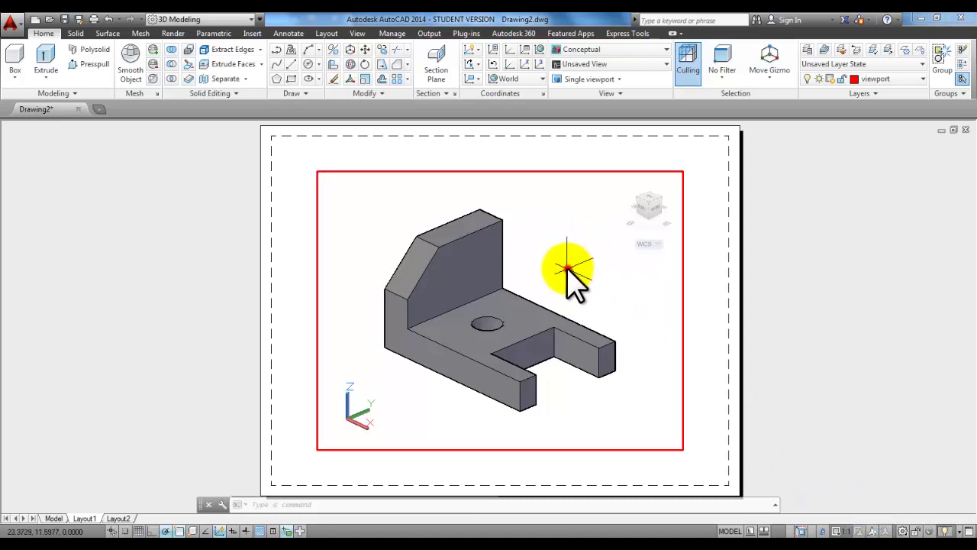
left_click(569, 256)
scroll(561, 252, "down", 4)
scroll(565, 262, "down", 2)
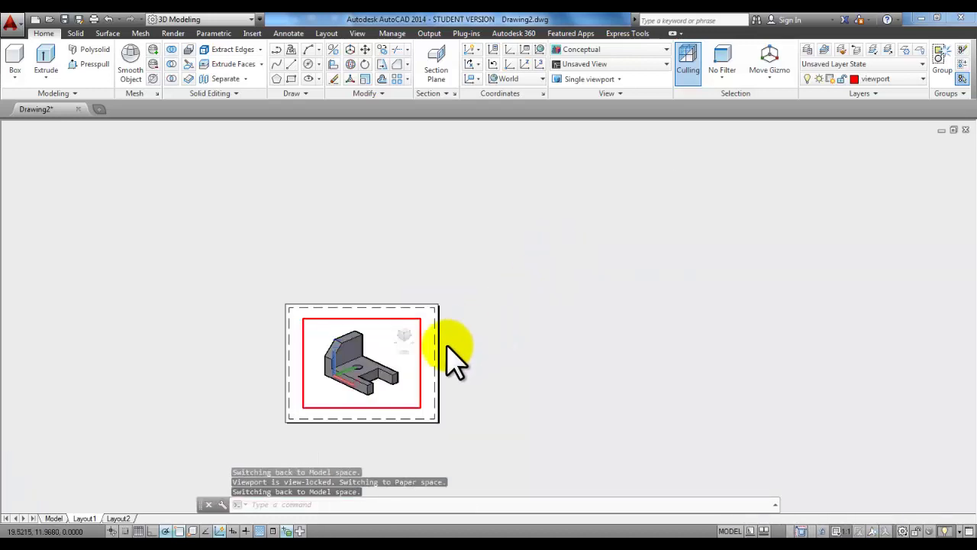
scroll(340, 374, "up", 2)
scroll(344, 374, "up", 3)
scroll(359, 375, "down", 3)
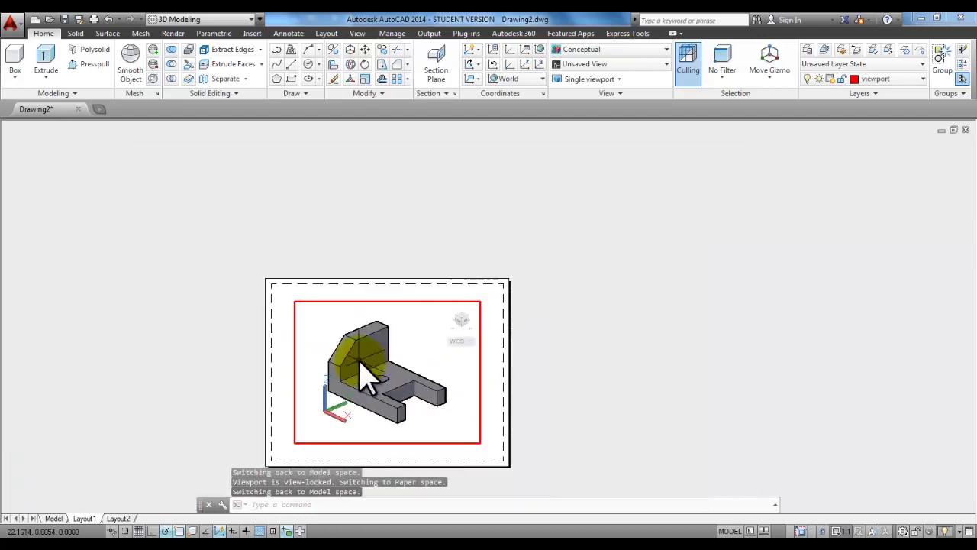
scroll(368, 375, "up", 4)
scroll(368, 375, "down", 4)
middle_click_drag(372, 366, 464, 291)
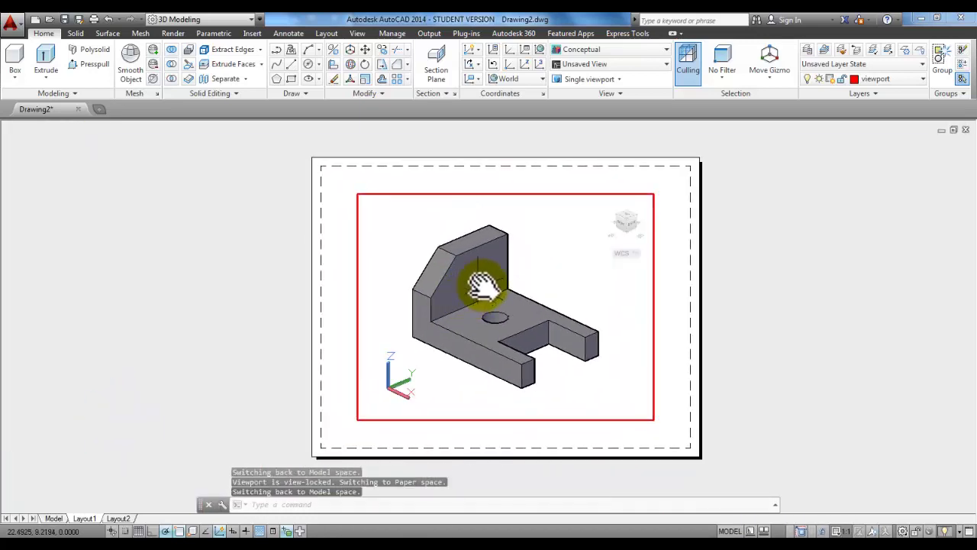
scroll(466, 309, "down", 2)
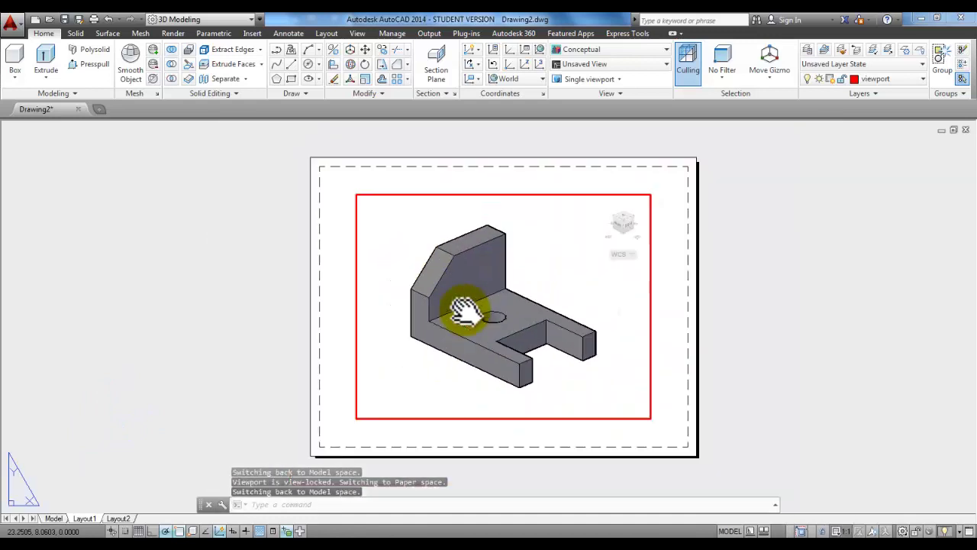
scroll(465, 309, "up", 2)
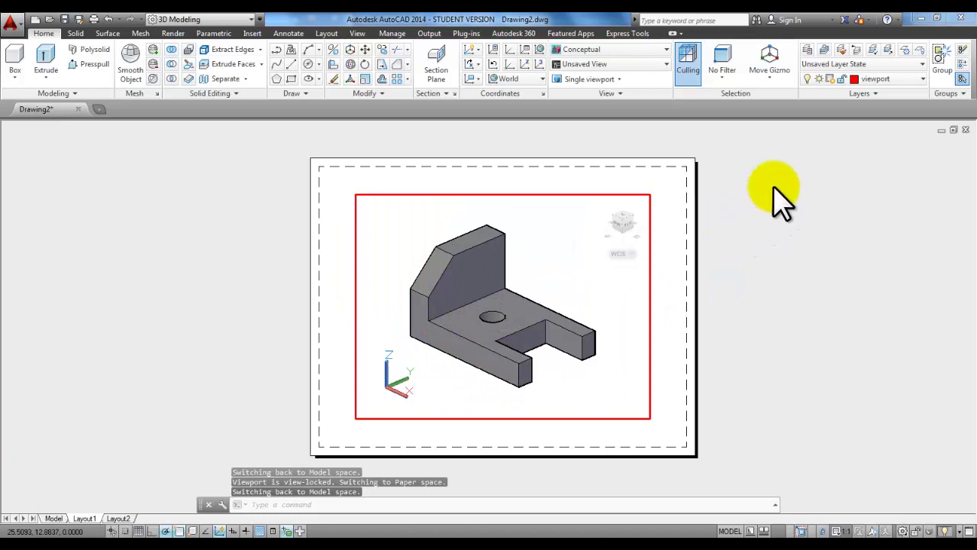
Return to paper space on Layout1 and make the text layer current.
double_click(746, 225)
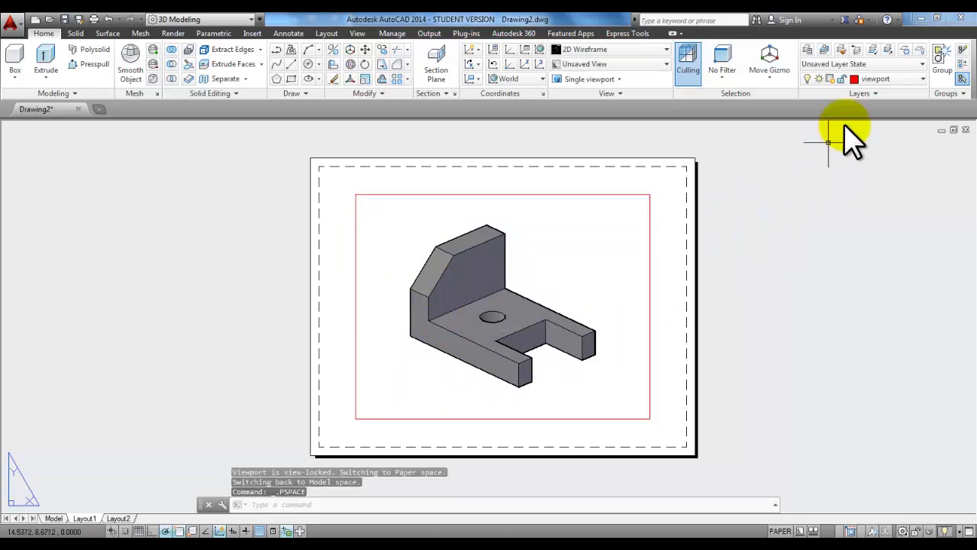
left_click(924, 79)
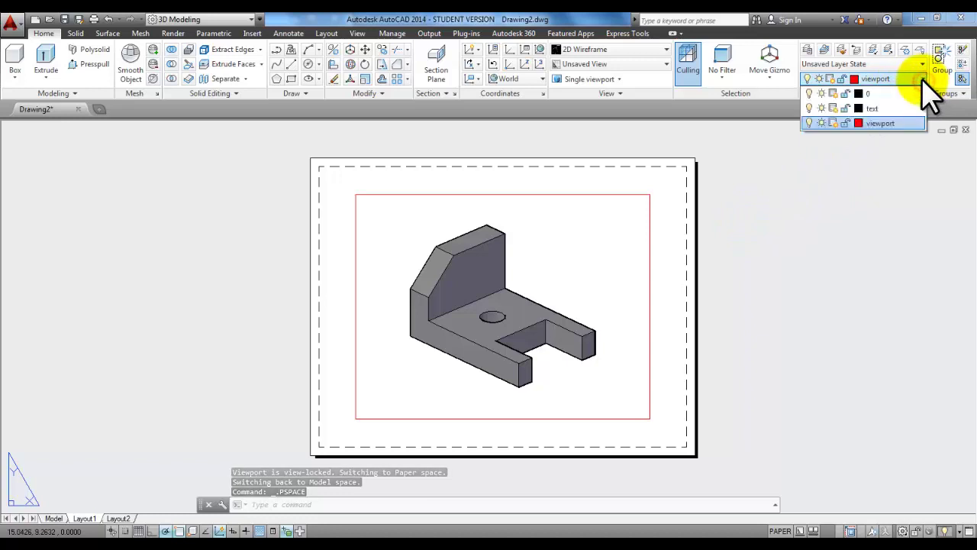
left_click(872, 109)
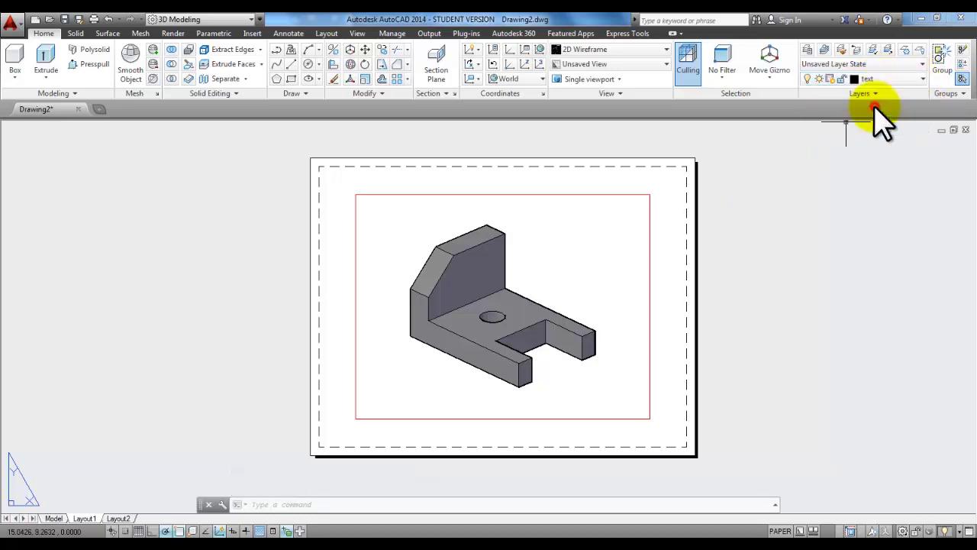
Add multiline text below the part on Layout1 reading ASSIGNMENT, with the drafter's full name on a second line.
left_click(284, 33)
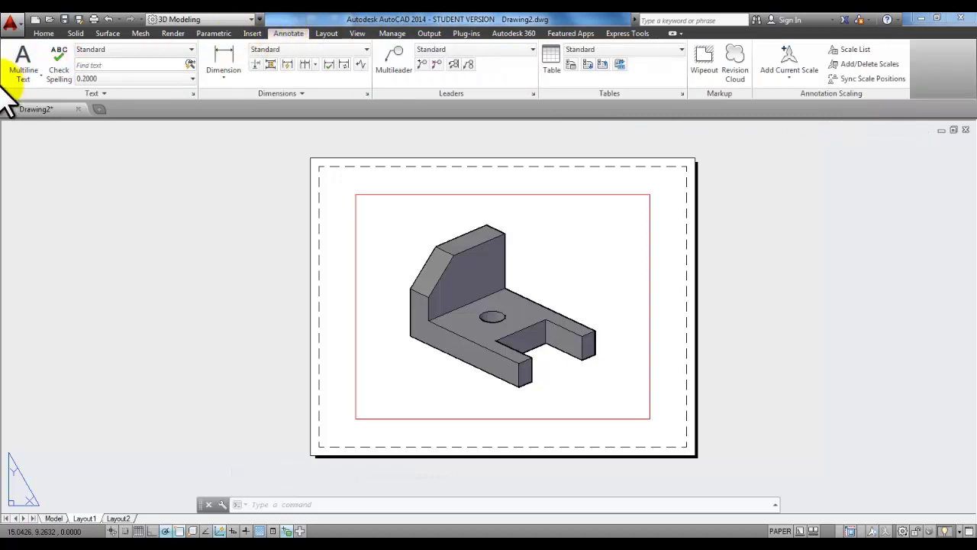
left_click(25, 77)
left_click(43, 99)
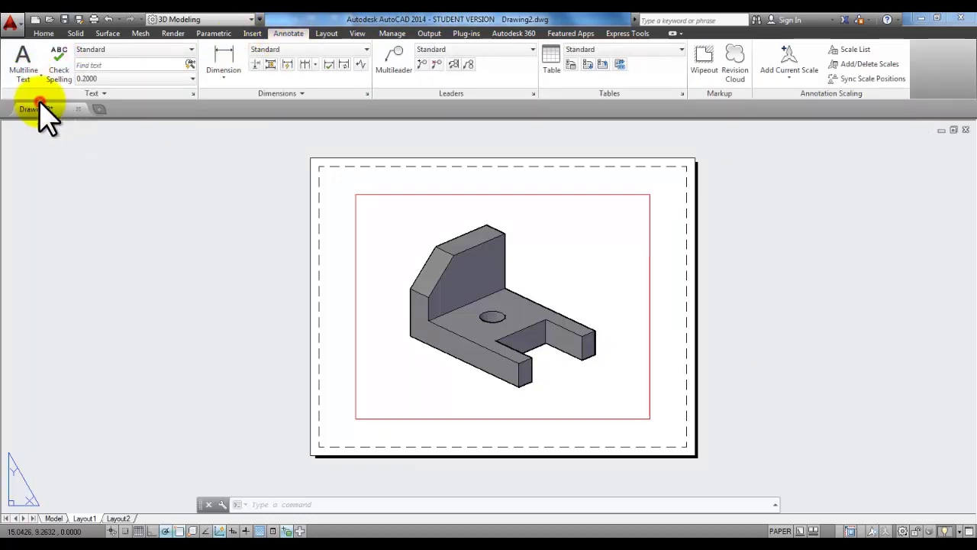
left_click(439, 401)
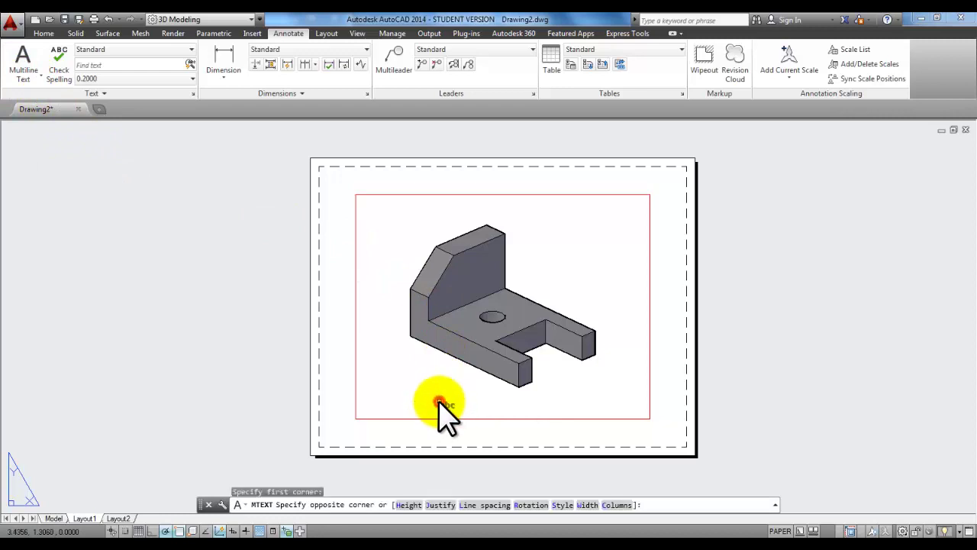
left_click(608, 441)
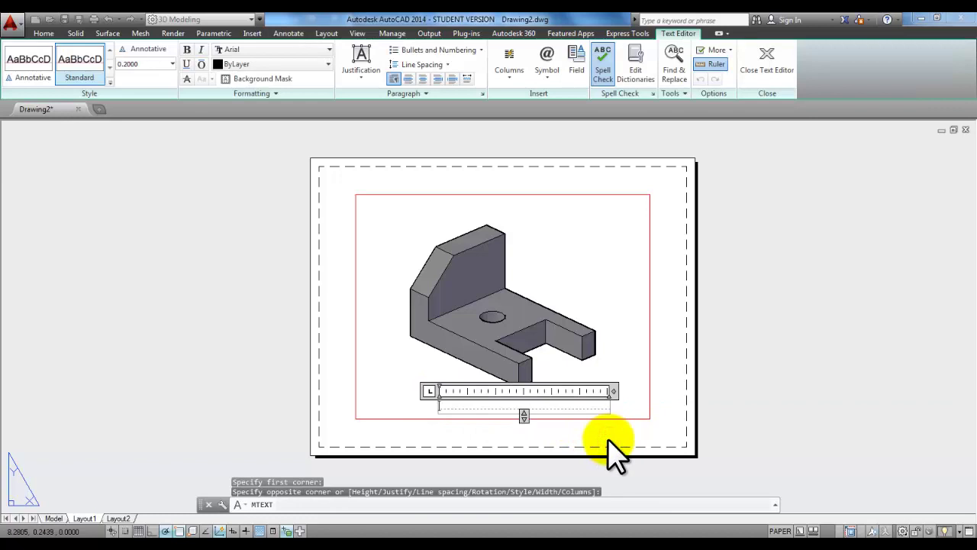
type("ASSIGN")
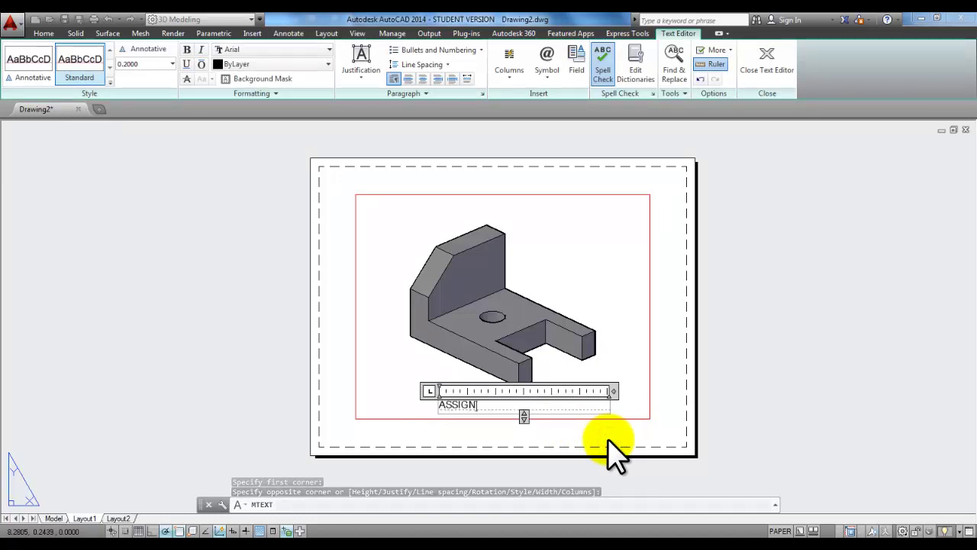
type("MENT")
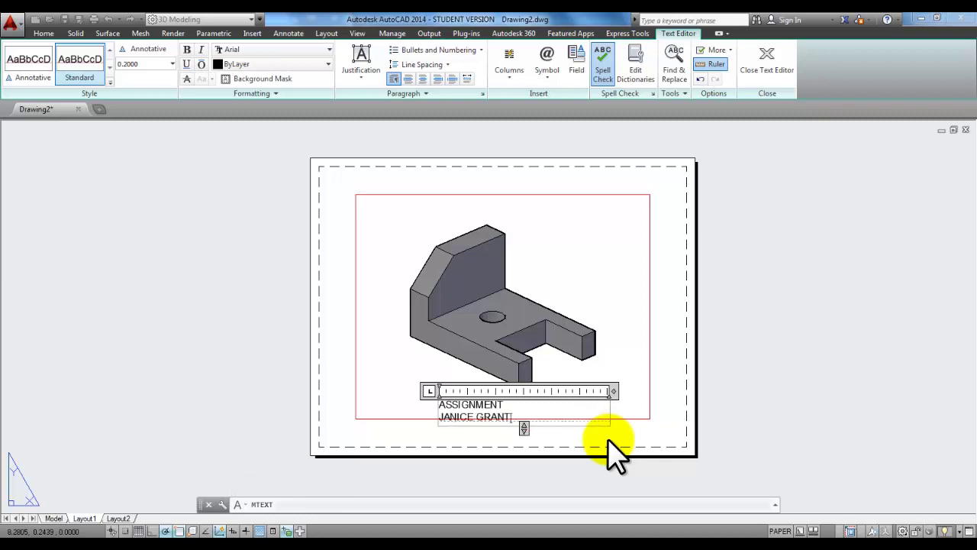
Underline the word ASSIGNMENT in the title text and move the text block over to centre it beneath the part.
left_click_drag(510, 417, 436, 394)
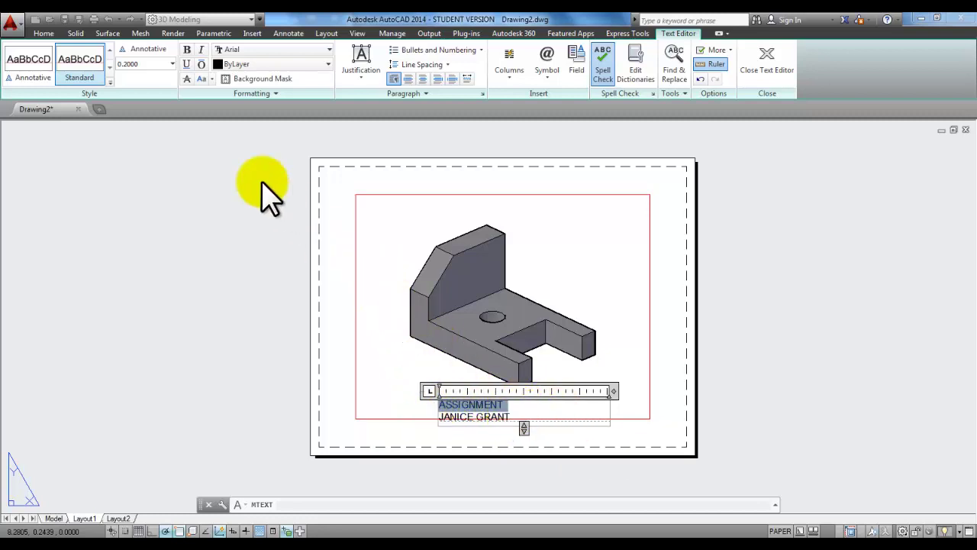
left_click(187, 64)
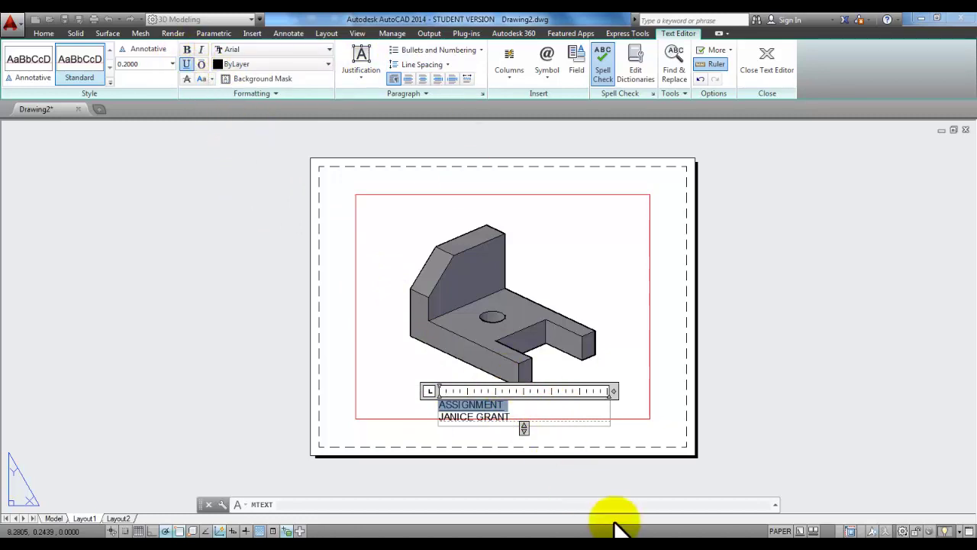
left_click(630, 301)
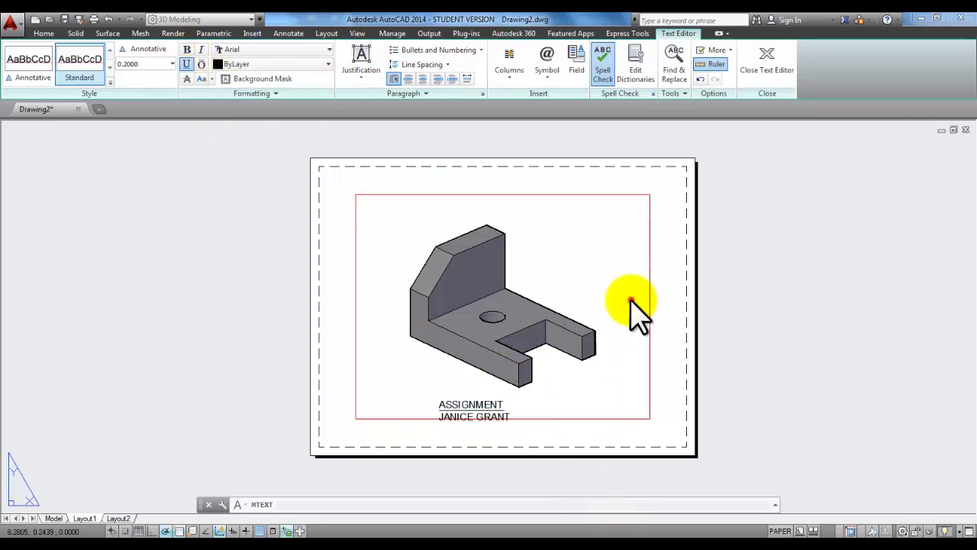
left_click(495, 405)
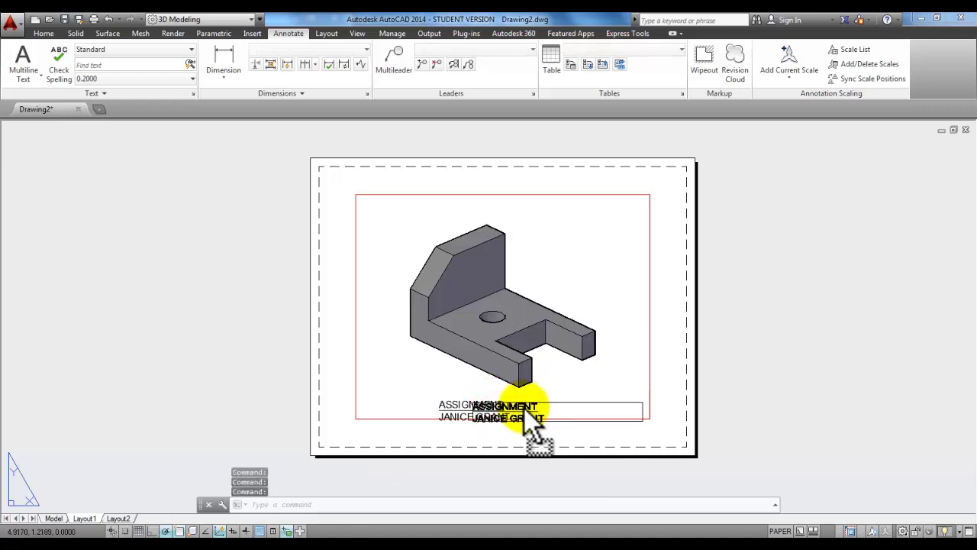
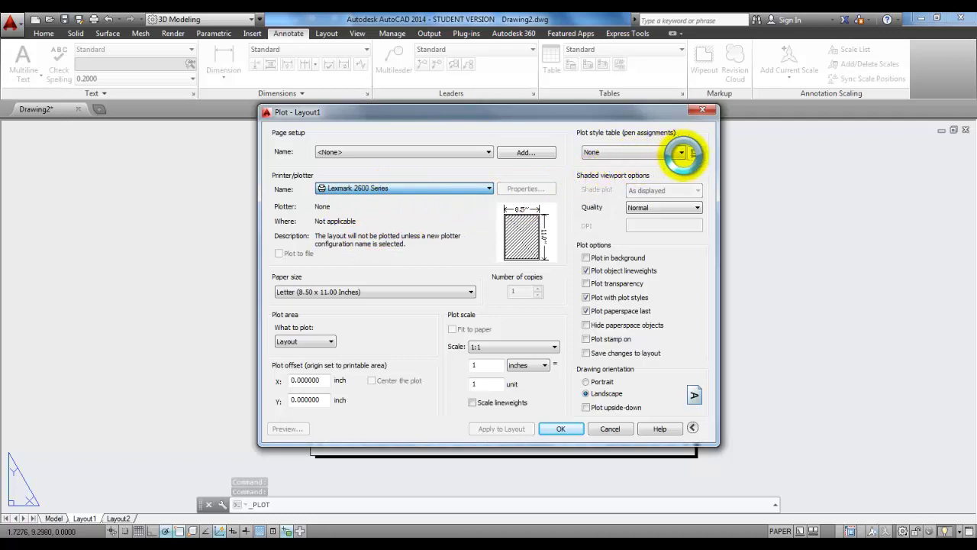
Assign the monochrome.ctb plot style table in the plot settings and apply them to Layout1.
left_click(681, 153)
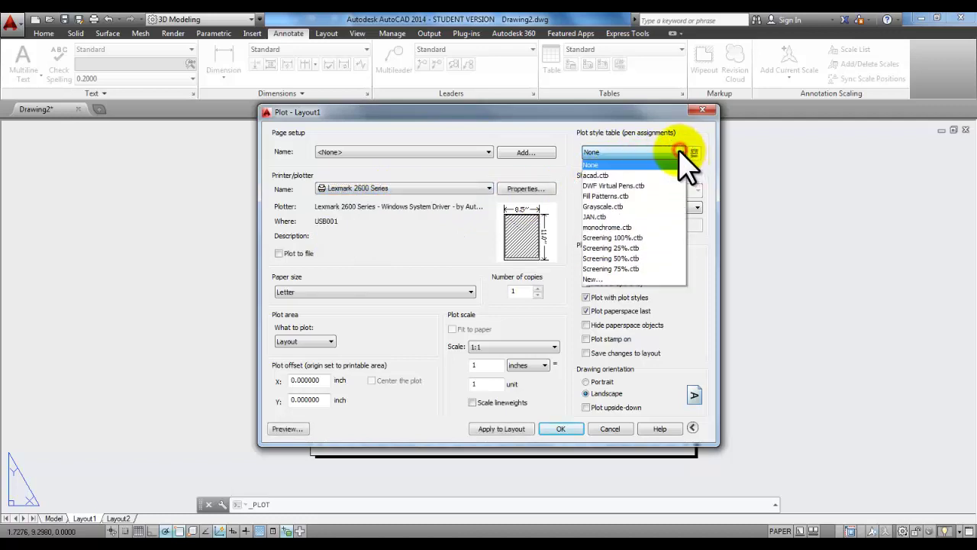
left_click(635, 228)
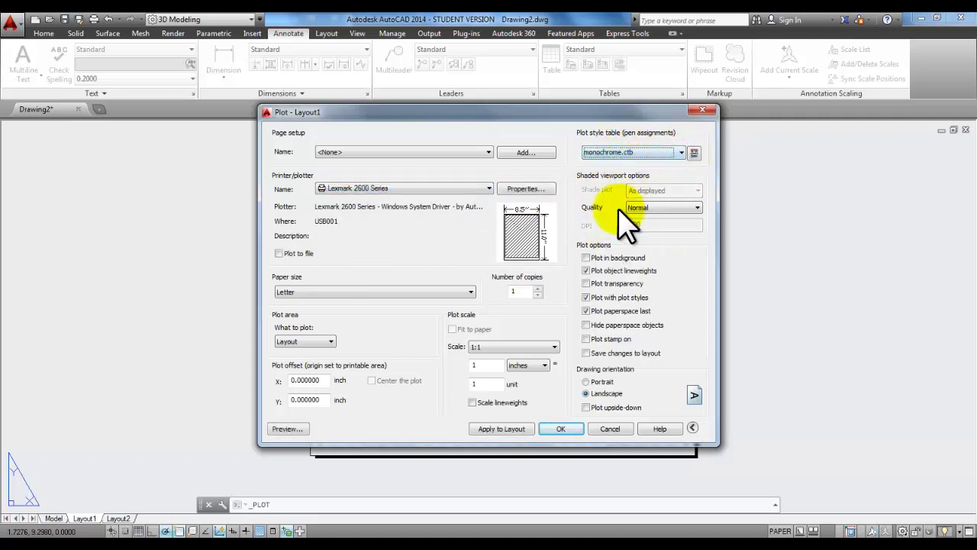
left_click(485, 430)
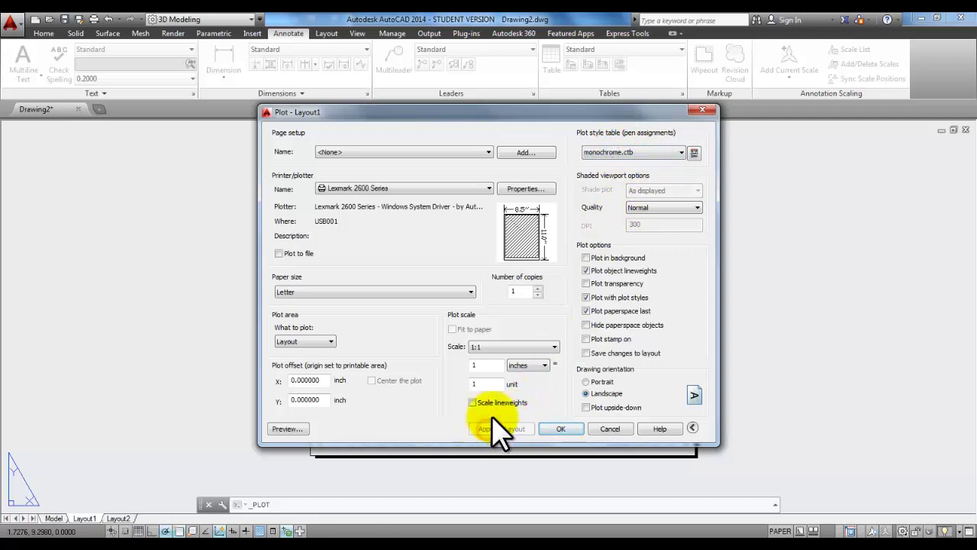
Preview the Layout1 plot, exit the preview and close the plot settings without plotting.
left_click(286, 429)
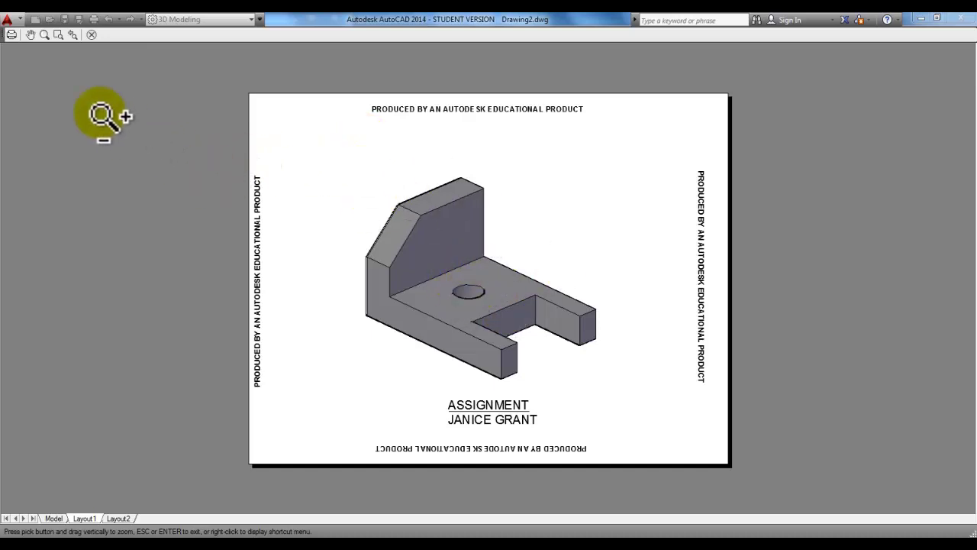
left_click(91, 35)
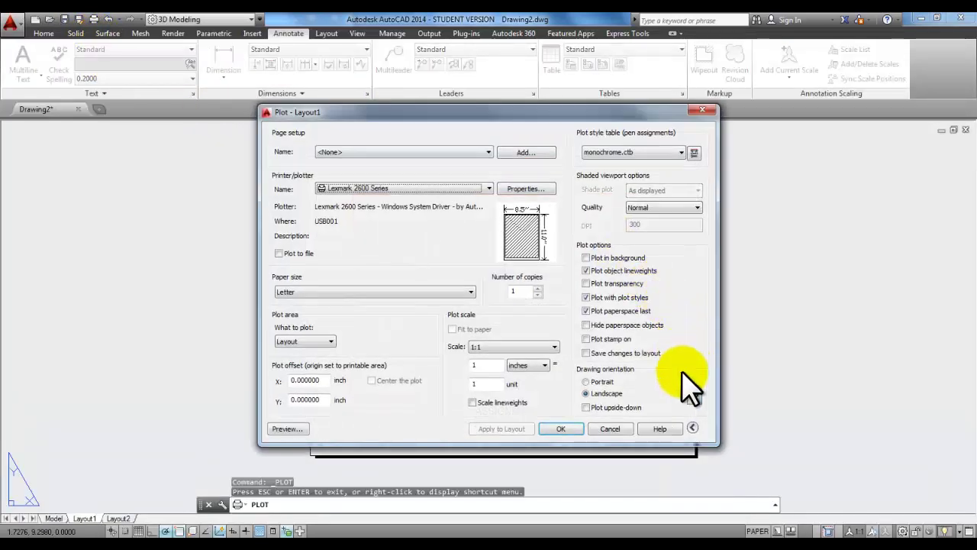
left_click(610, 431)
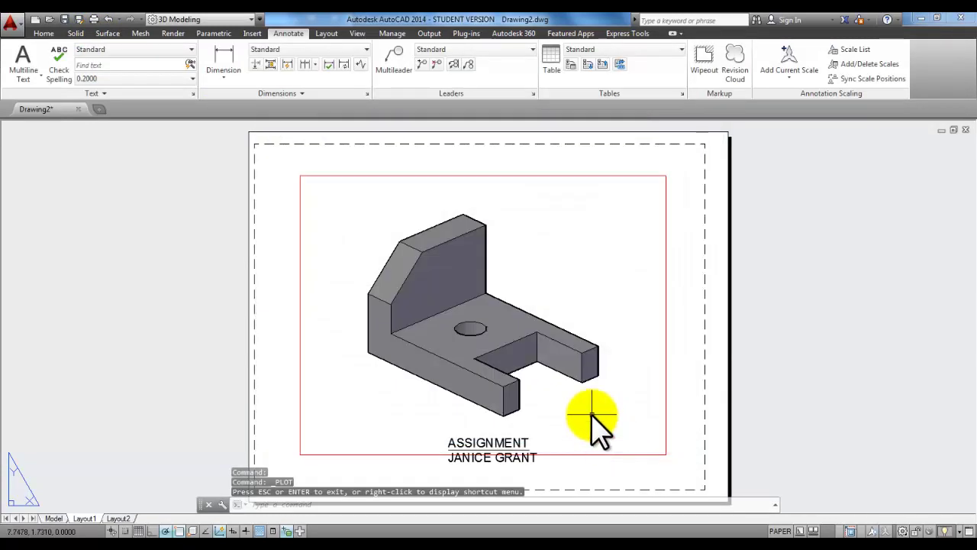
middle_click_drag(593, 416, 541, 363)
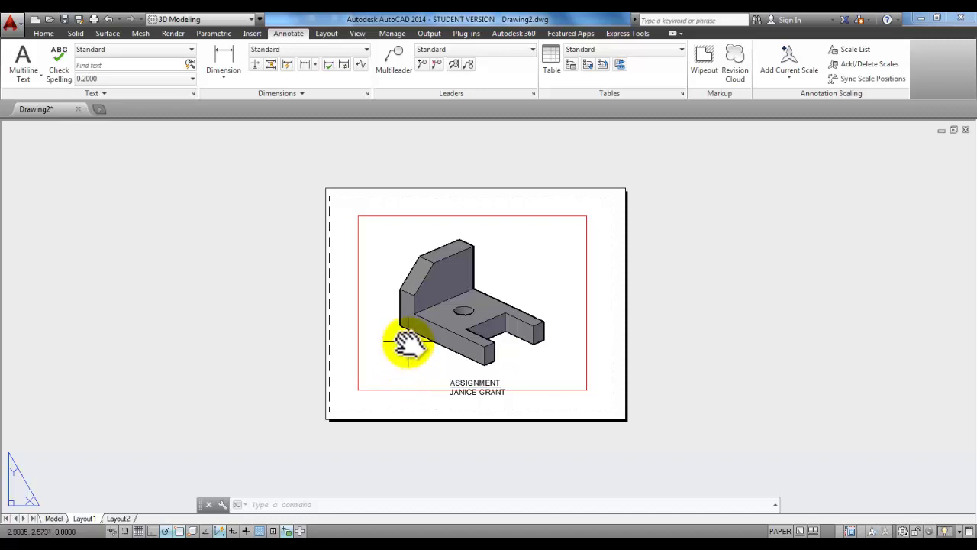
scroll(406, 359, "up", 3)
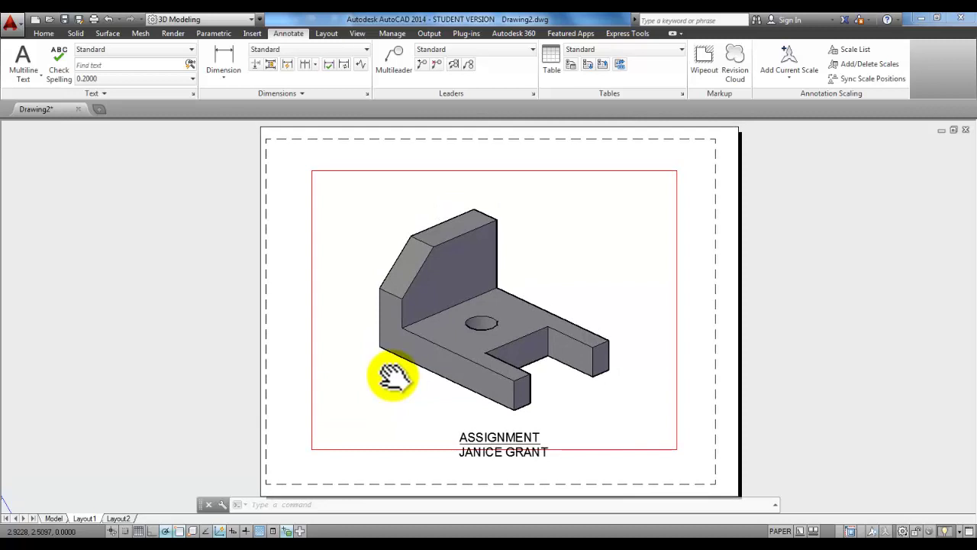